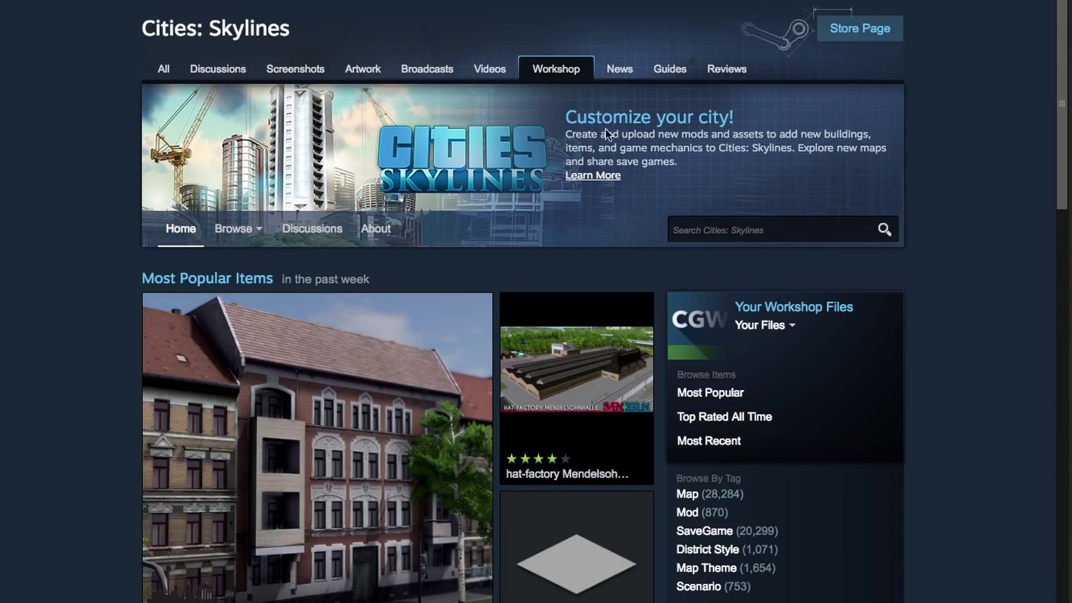
Search the Workshop for 'modtools' and subscribe to ModTools (Fixed for 1.1+)
click(680, 231)
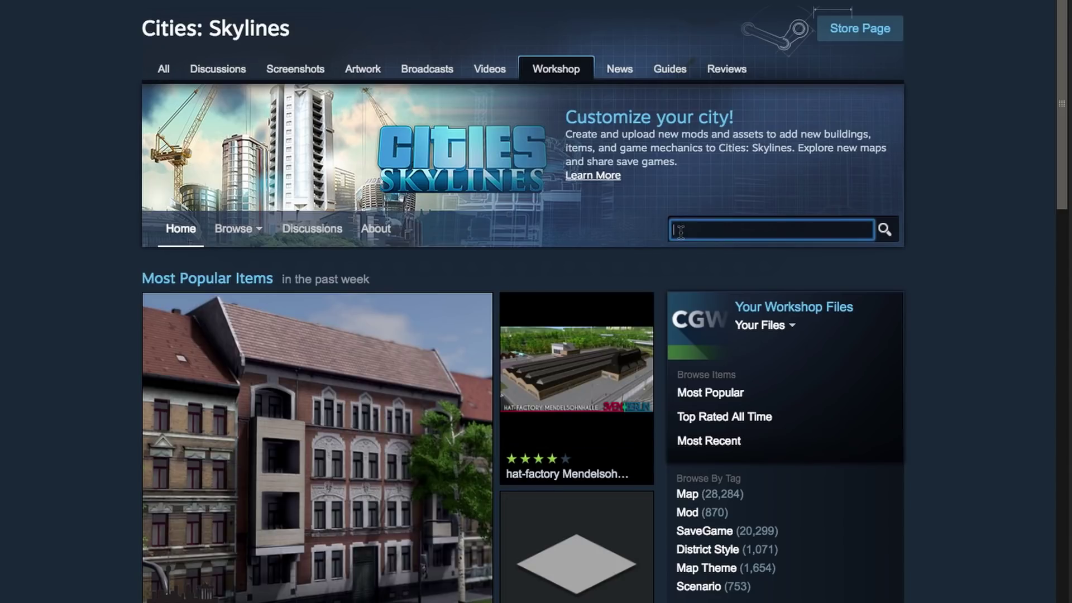
text(modtools)
key(Return)
mouse_move(428, 357)
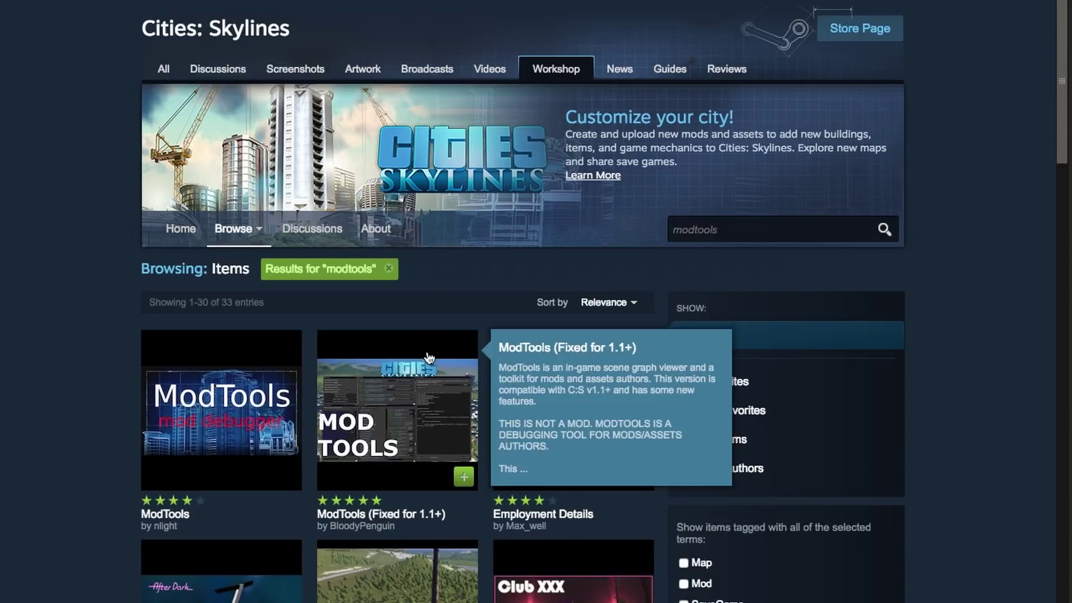
scroll(429, 357, down, 3)
click(463, 319)
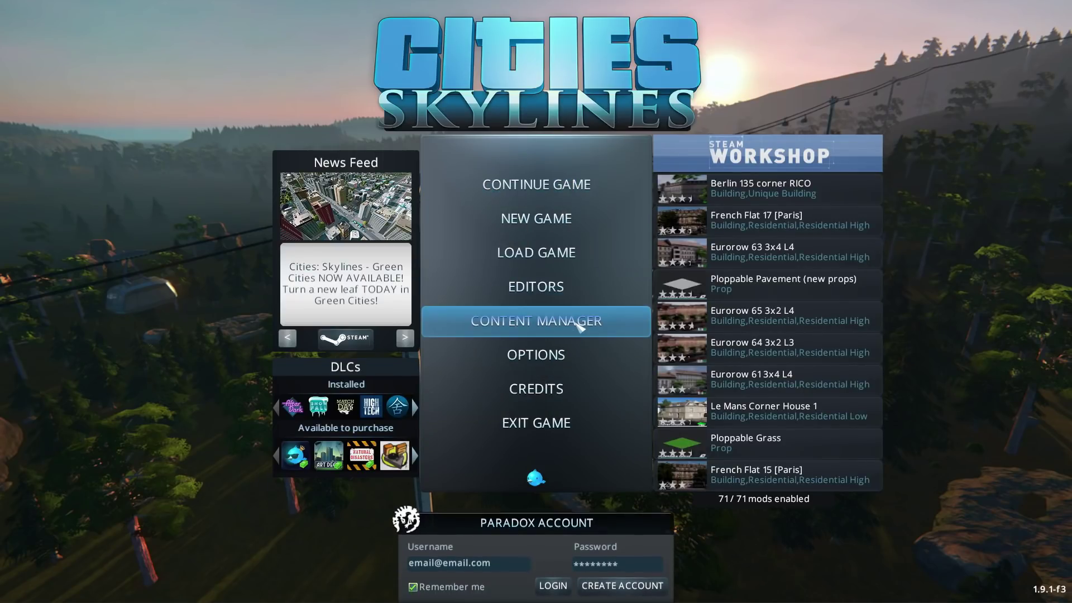
Find ModTools in the Content Manager's Mods list by filtering for 'modt'
click(607, 322)
click(175, 211)
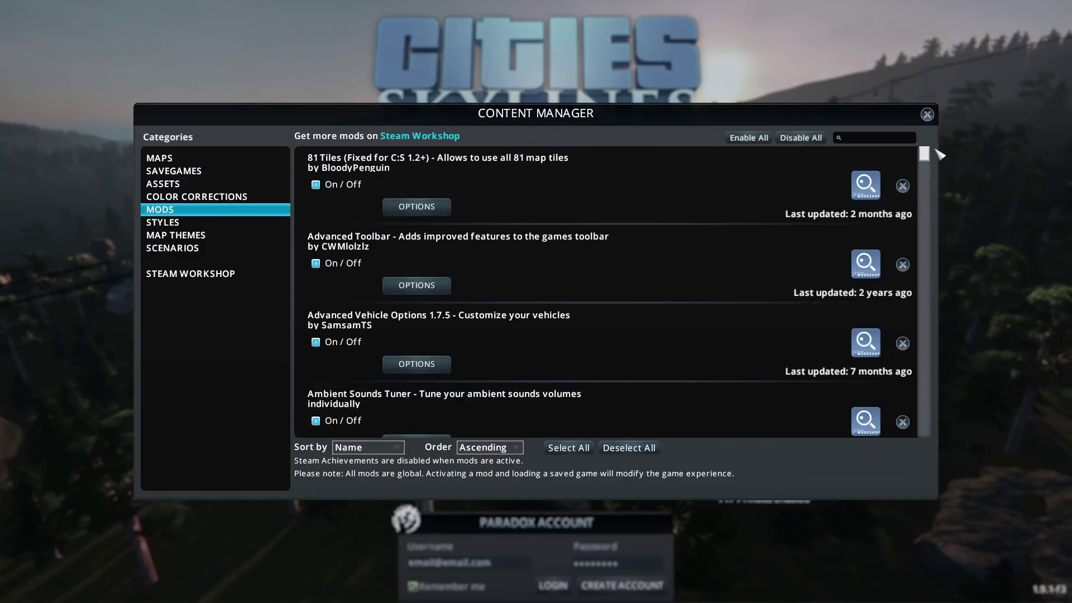
scroll(927, 157, down, 15)
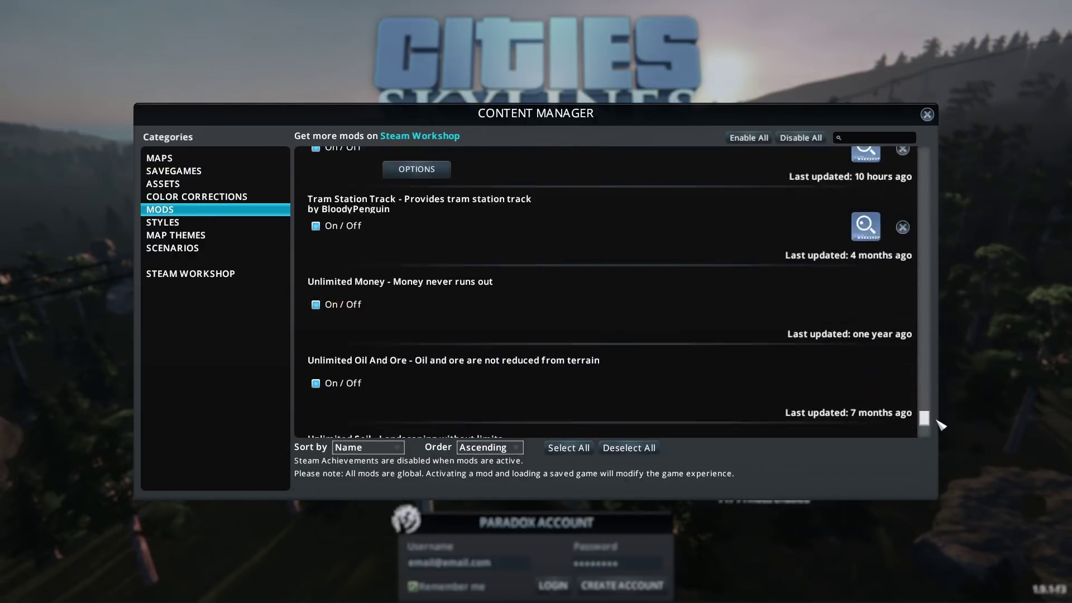
click(856, 138)
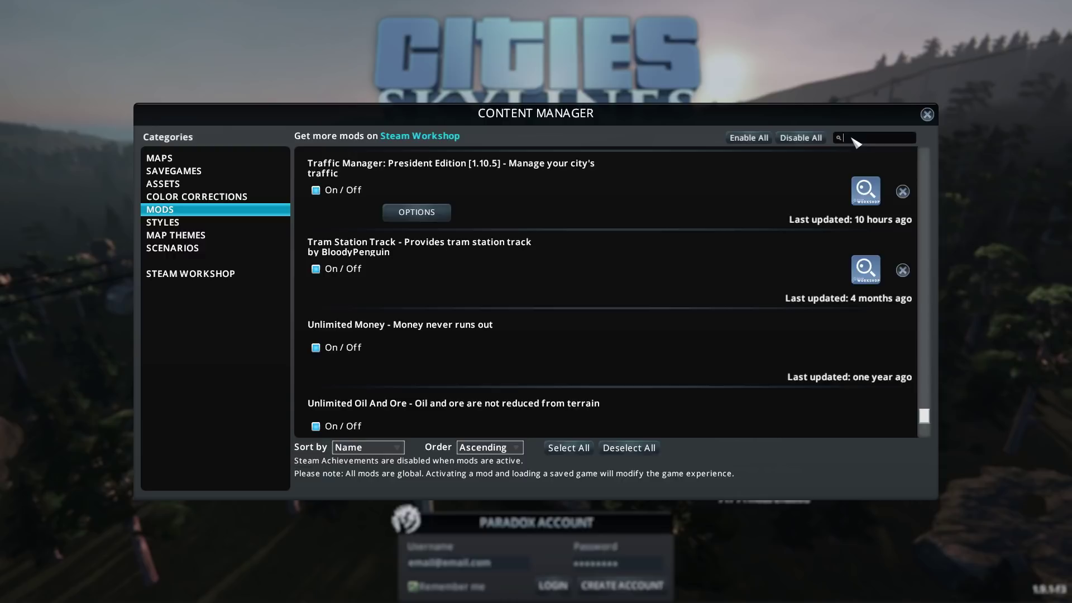
text(modto)
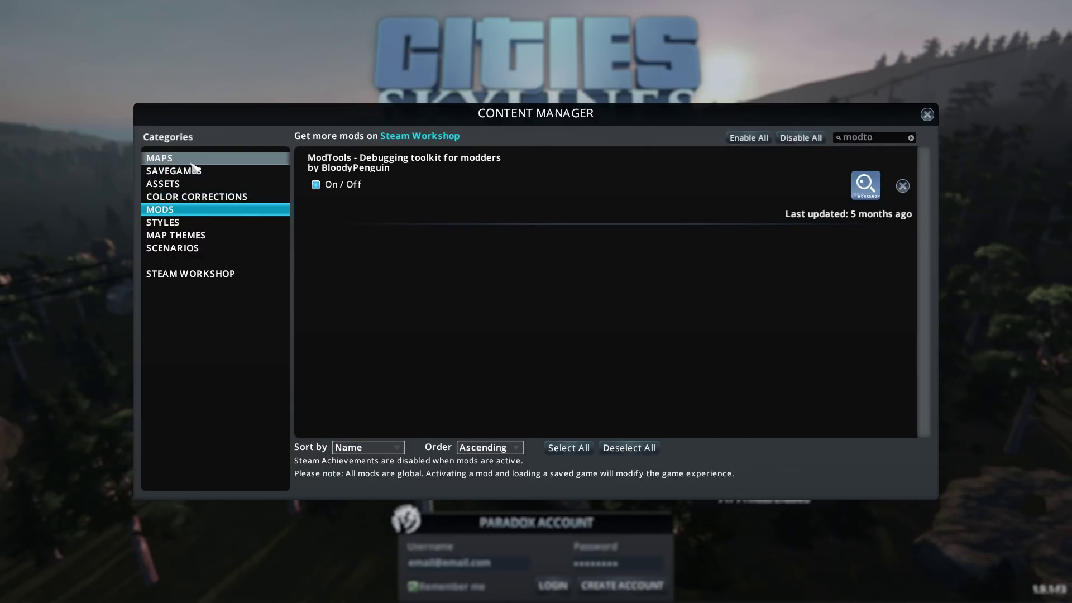
Clear the search filter and close the Content Manager
click(195, 160)
click(910, 139)
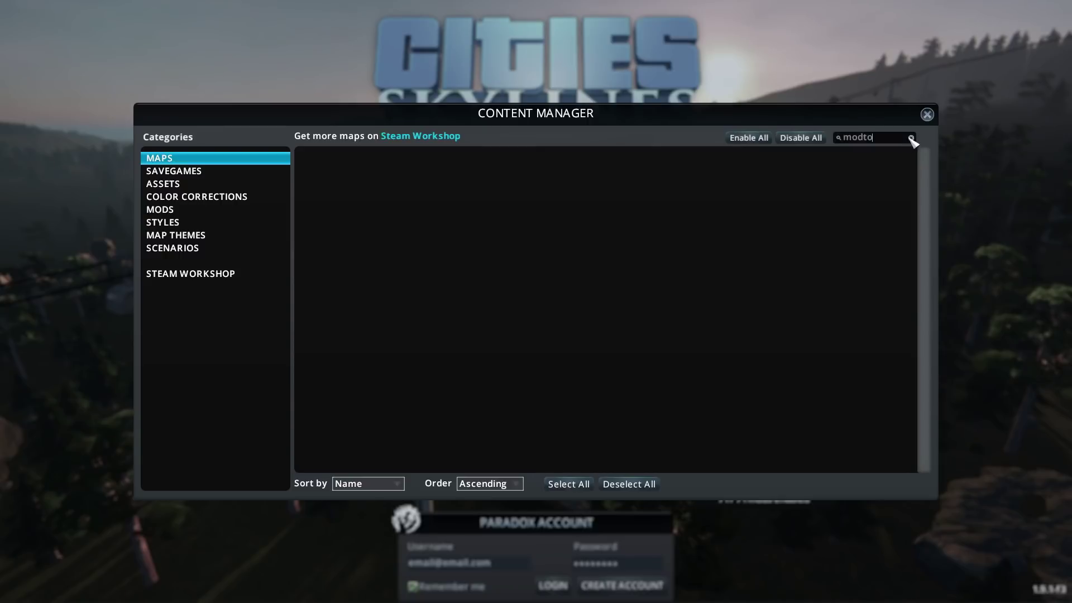
click(926, 114)
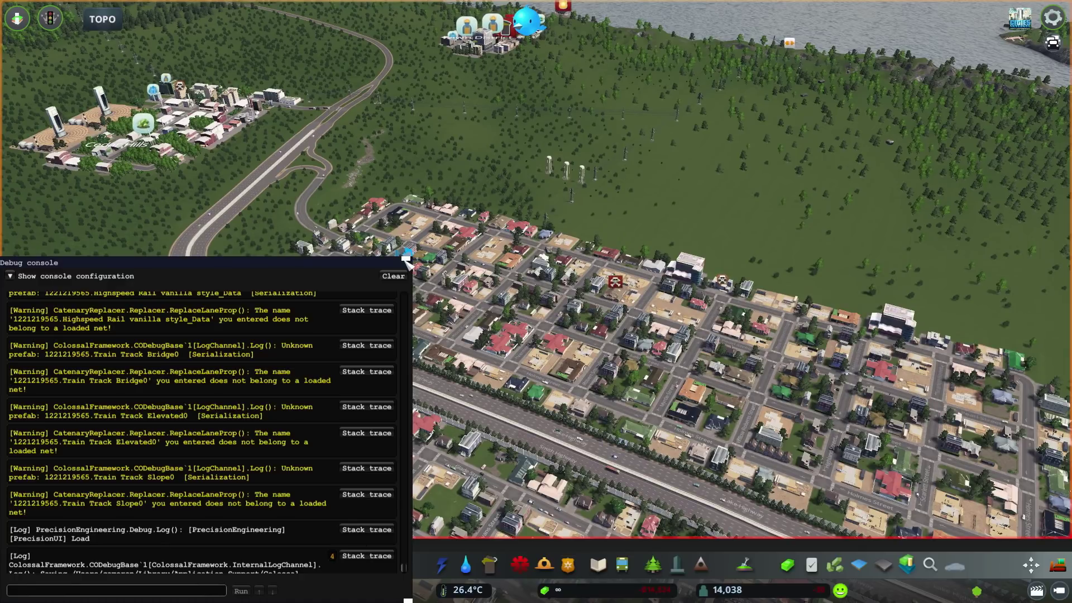
Close the debug console and info panel, then tilt the camera top-down over the map
click(406, 261)
click(653, 87)
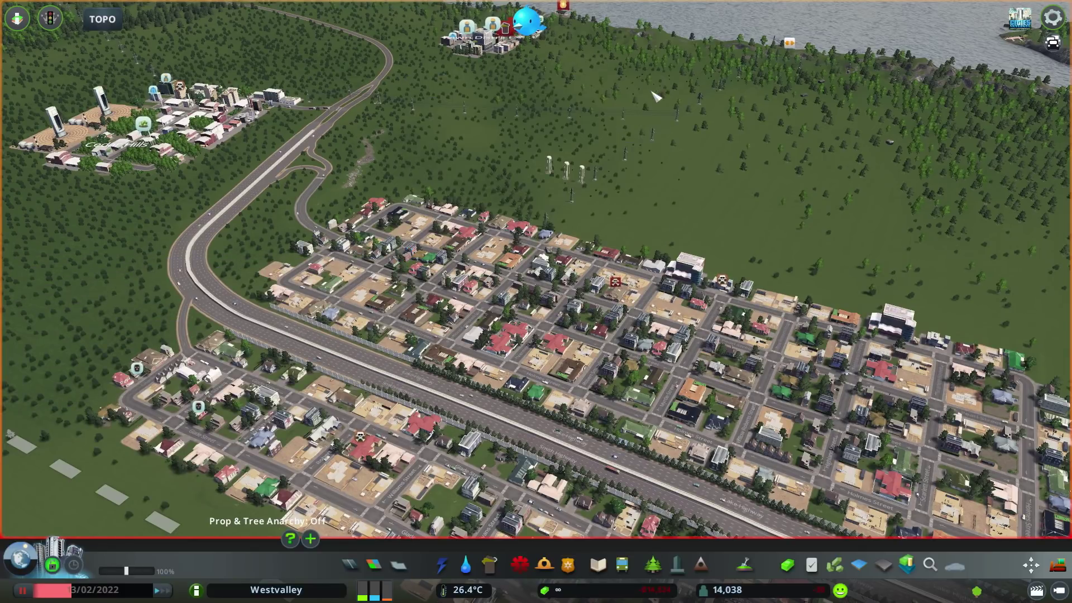
middle_drag(653, 88, 625, 190)
key(w)
key(a)
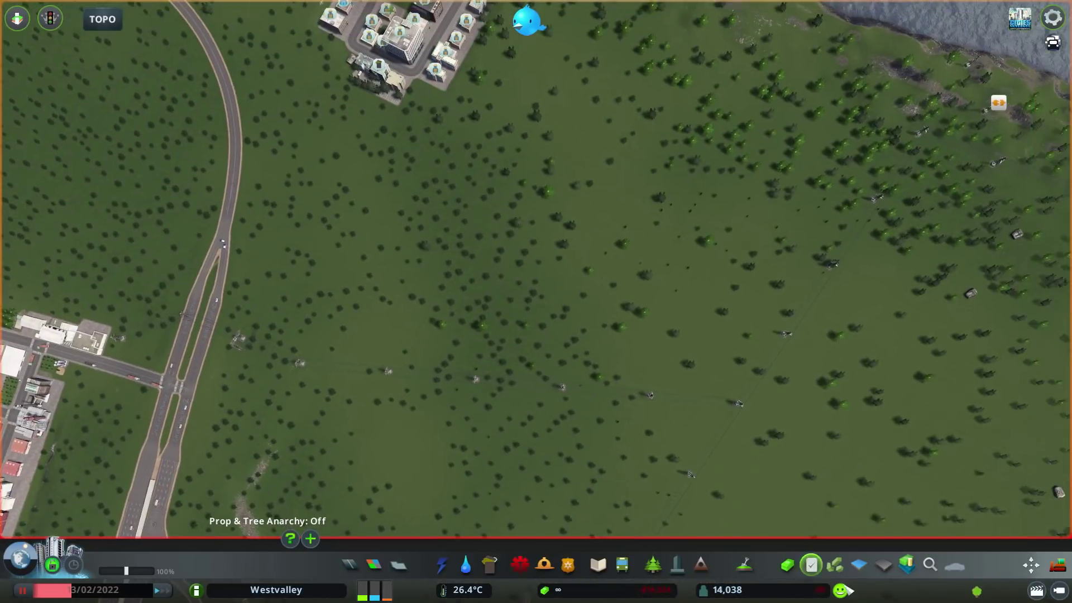
Search the prop panel for 'bus' and pick the BUS LANE text prop
click(930, 565)
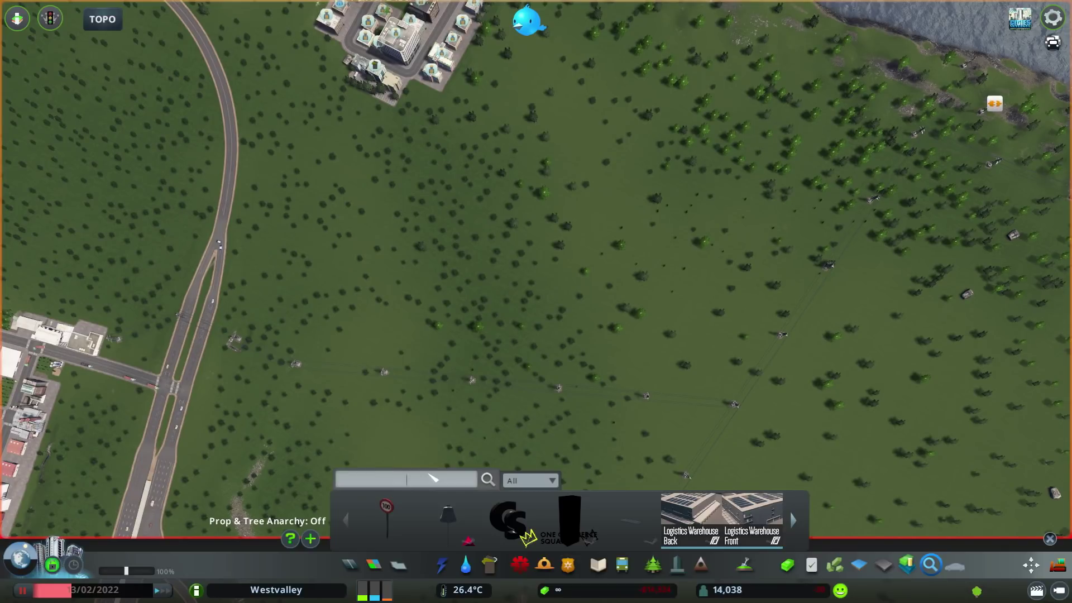
text(bus l)
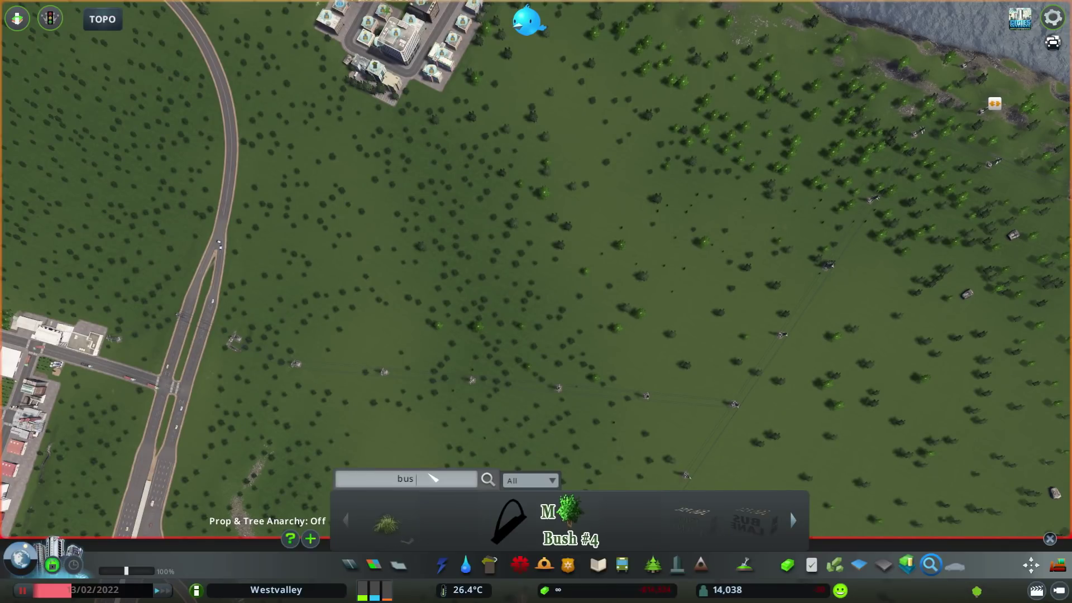
key(BackSpace)
key(BackSpace)
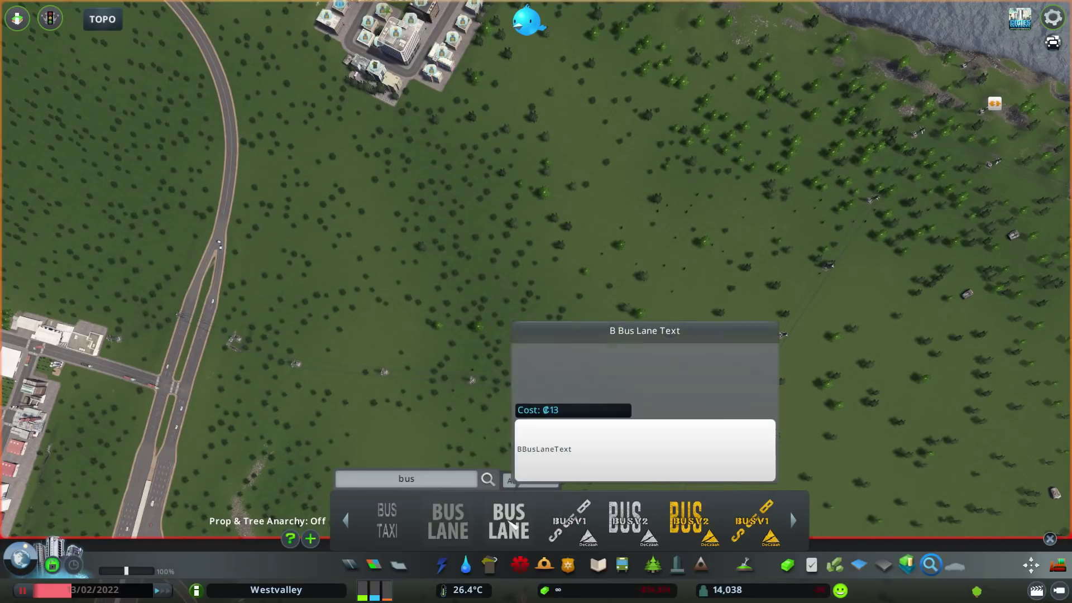
click(448, 520)
key(a)
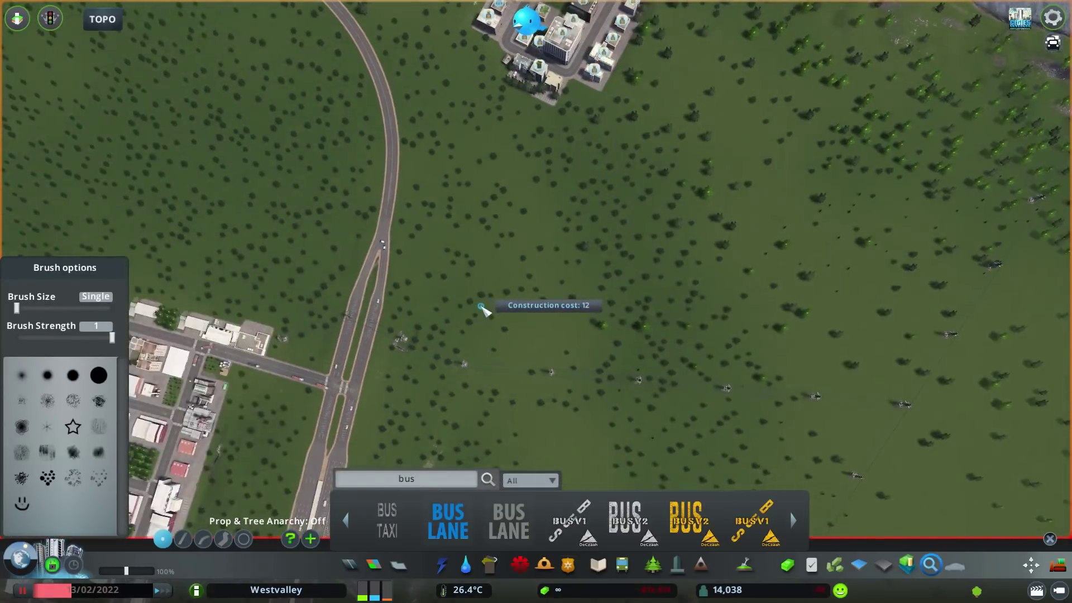
Open the ModTools Scene Explorer, move it aside, and close the camera settings panel
scroll(482, 308, up, 5)
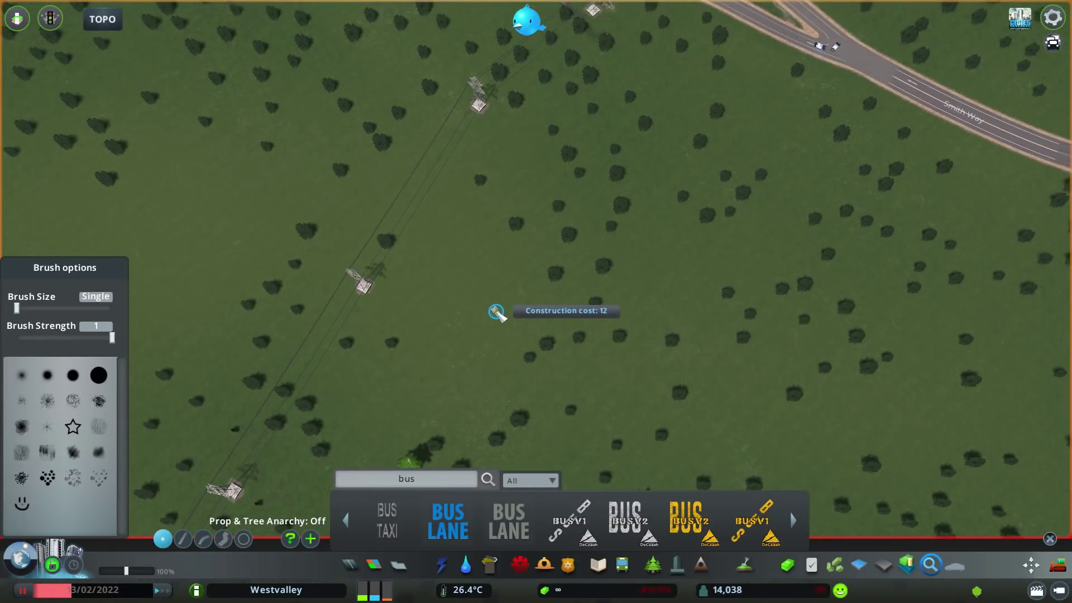
key(ctrl+e)
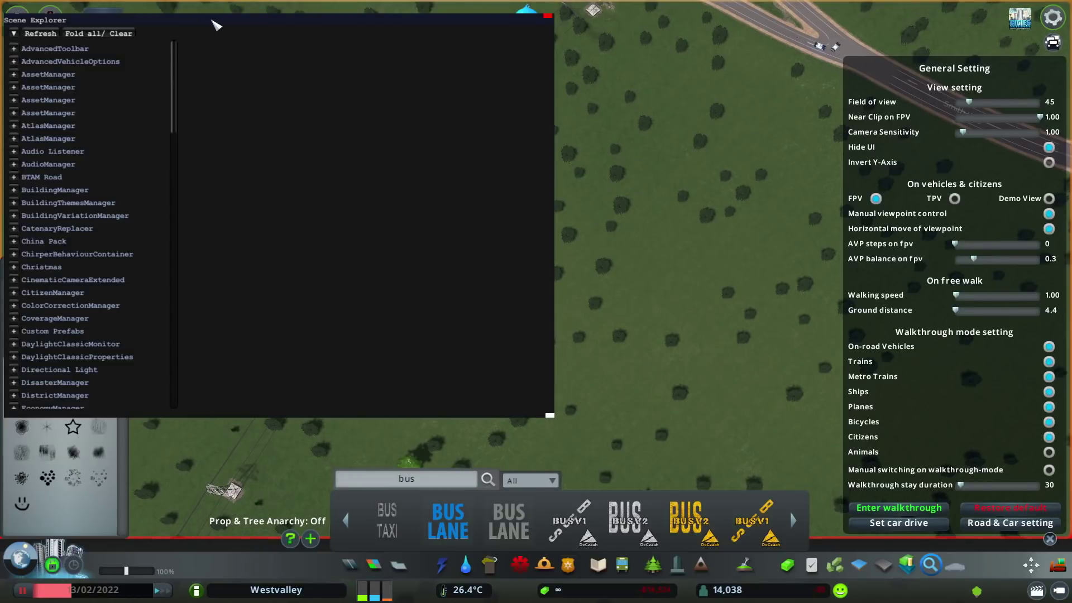
drag(208, 24, 250, 35)
click(1052, 42)
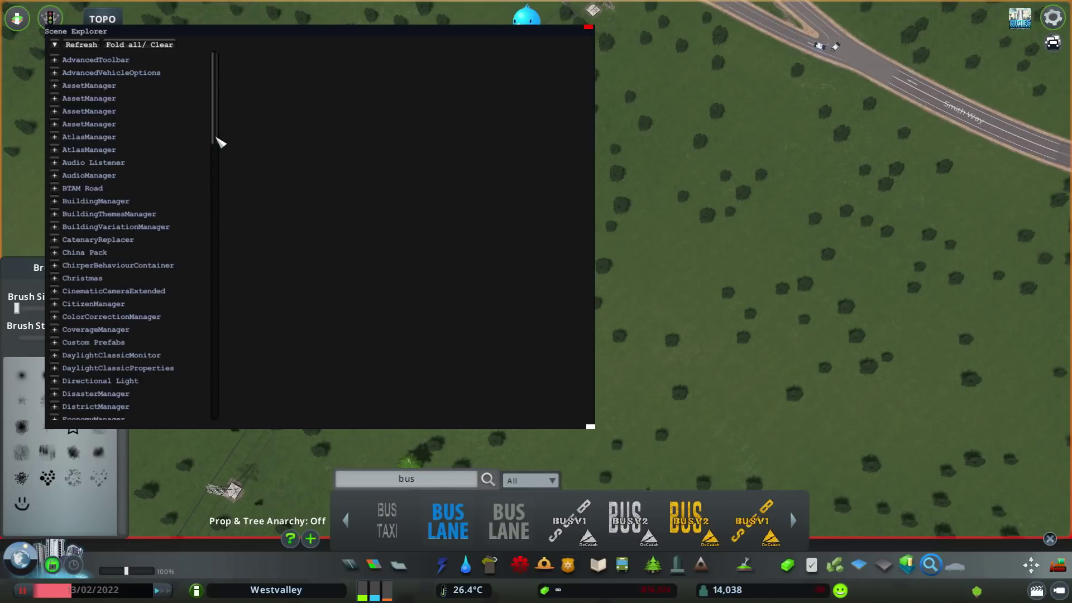
Expand Tool Controller and show the PropTool's fields
drag(216, 143, 206, 371)
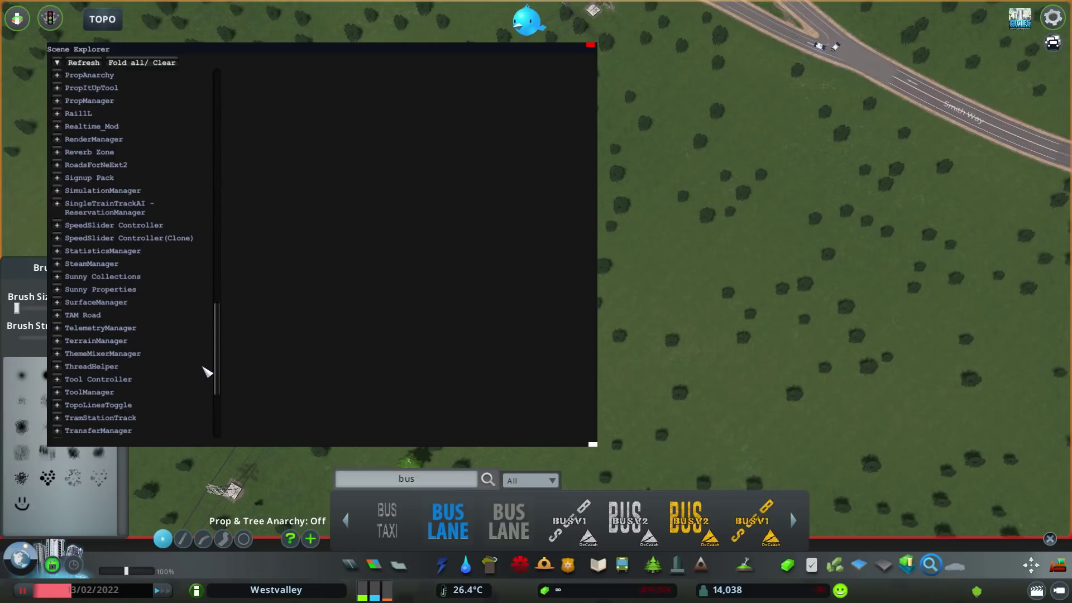
click(56, 379)
scroll(220, 351, down, 10)
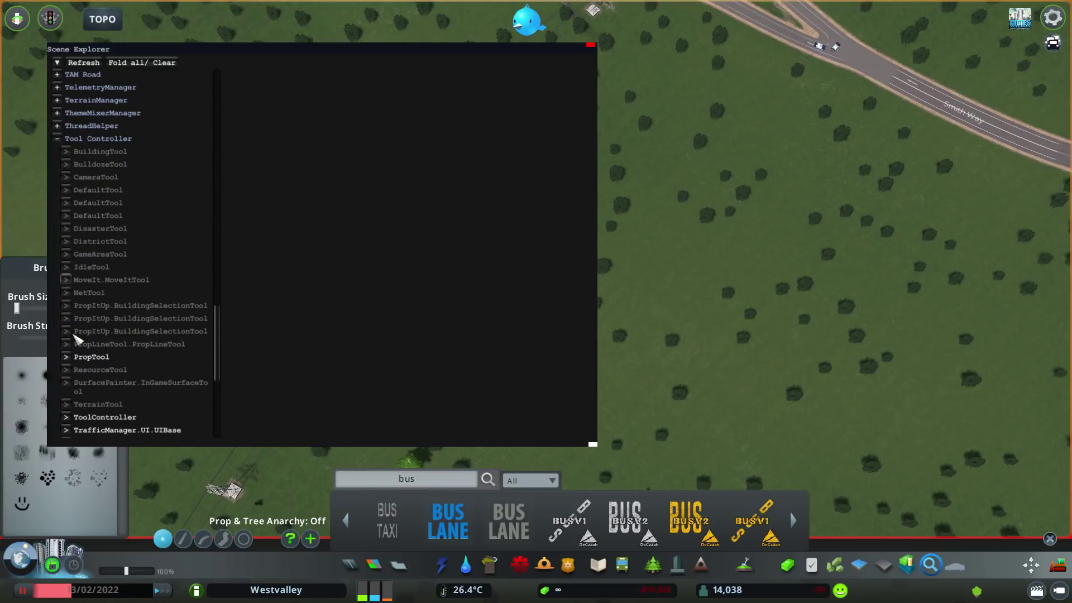
click(65, 356)
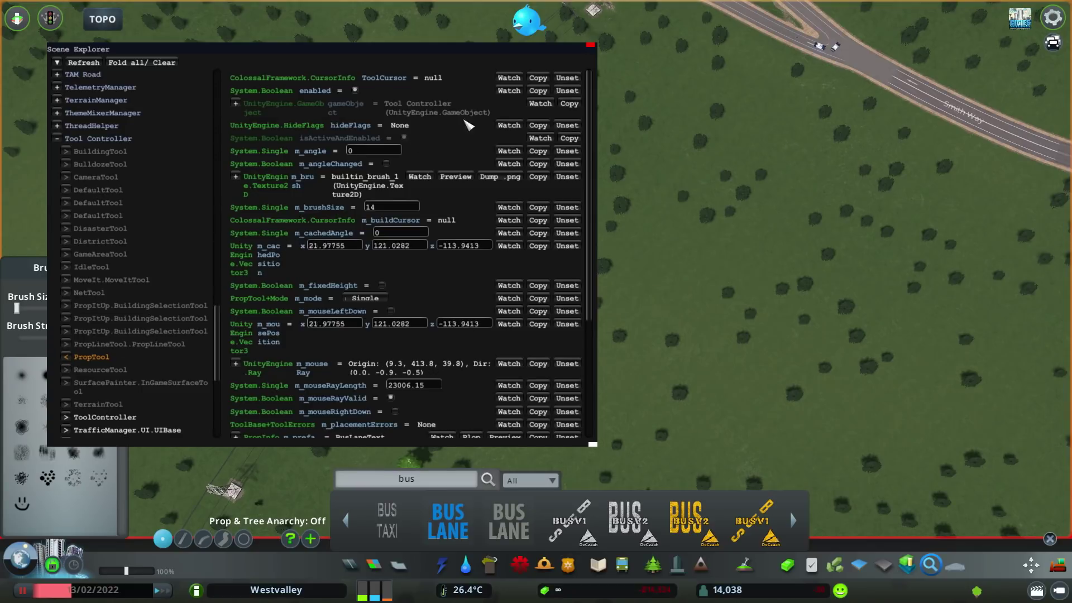
Preview the BusLaneText prefab from m_prefab and dump its mesh and textures
drag(591, 87, 589, 234)
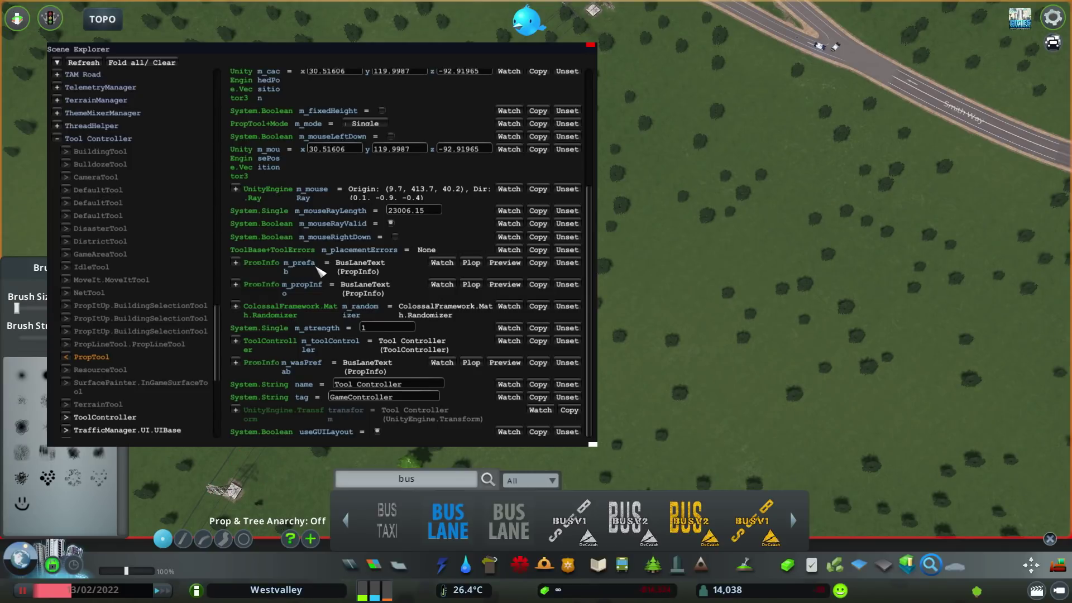
click(505, 263)
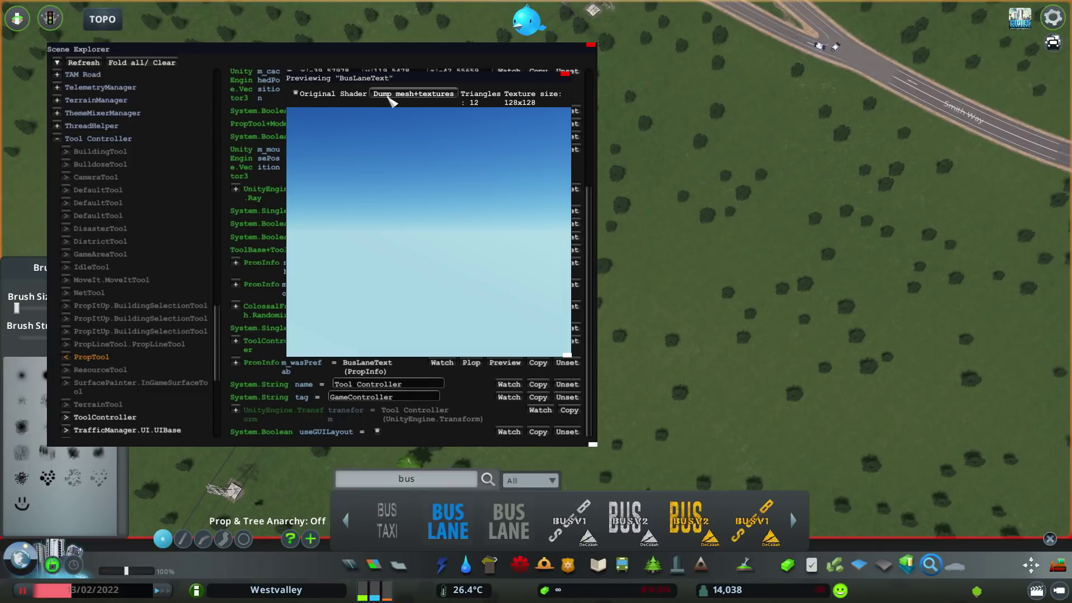
click(401, 96)
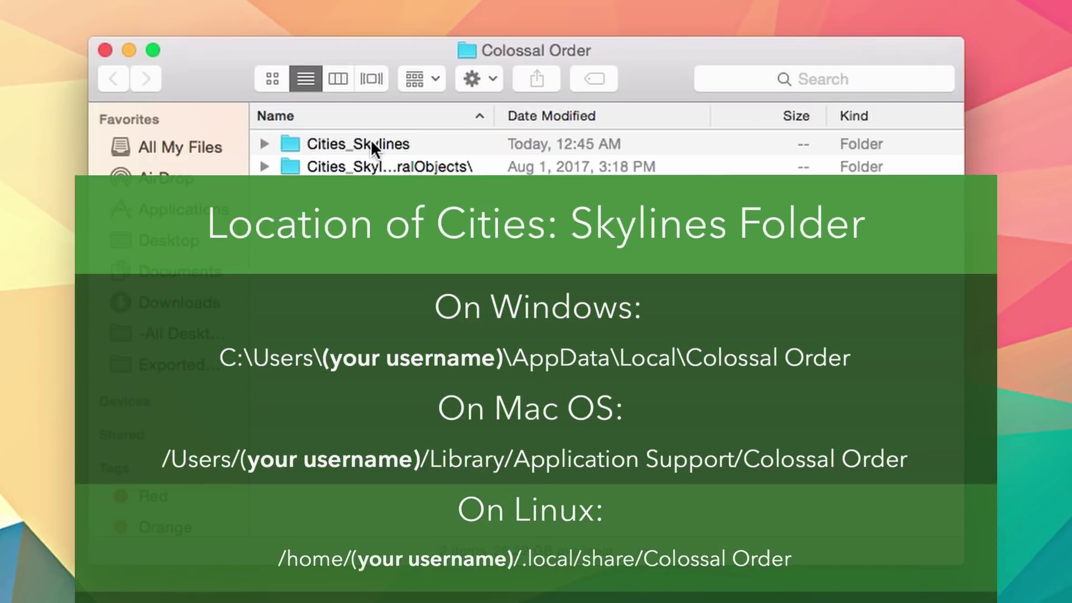
Go to Cities_Skylines/Addons/Import and preview BusLaneText_a.png in Quick Look
double_click(371, 142)
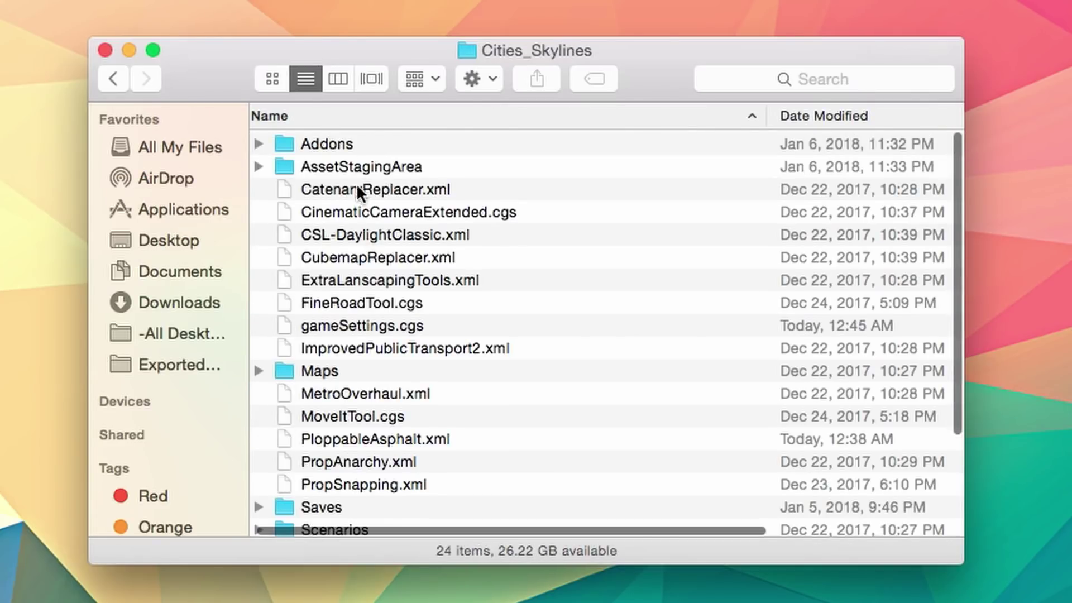
scroll(373, 259, down, 4)
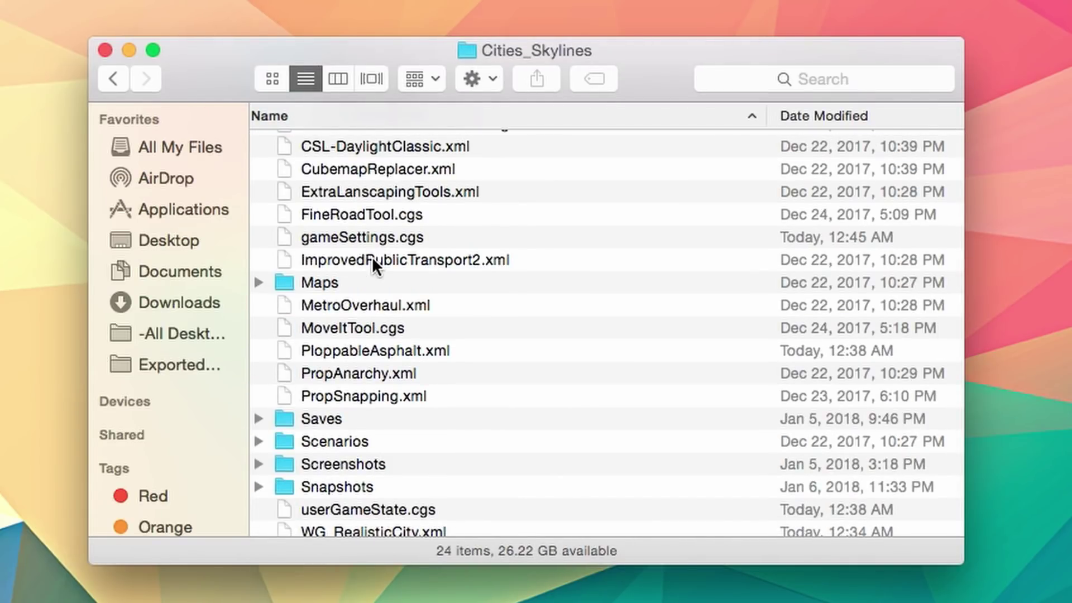
scroll(372, 259, down, 3)
scroll(371, 262, up, 6)
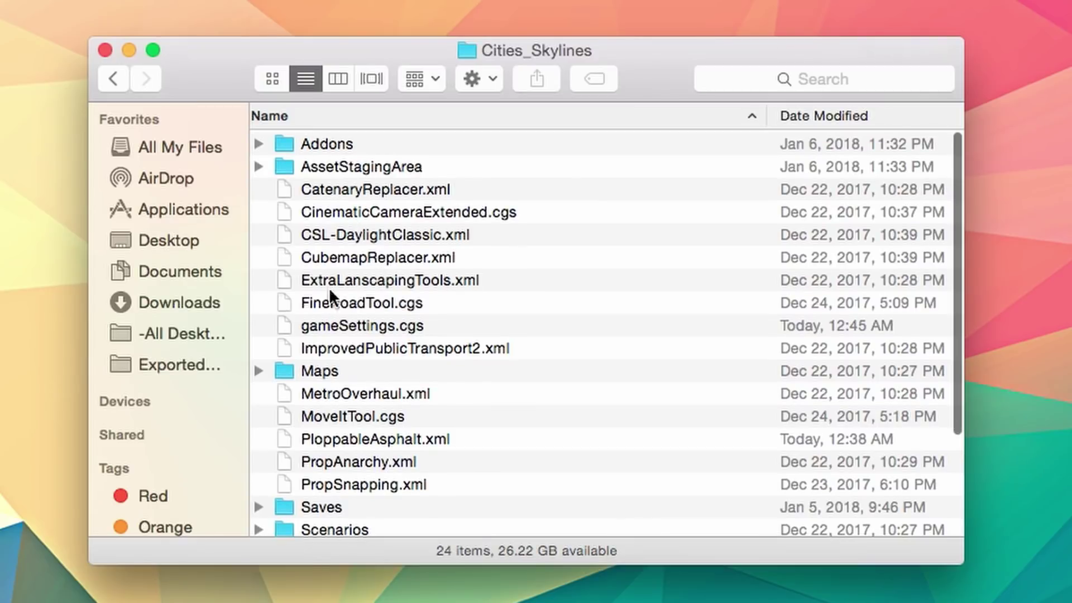
double_click(325, 144)
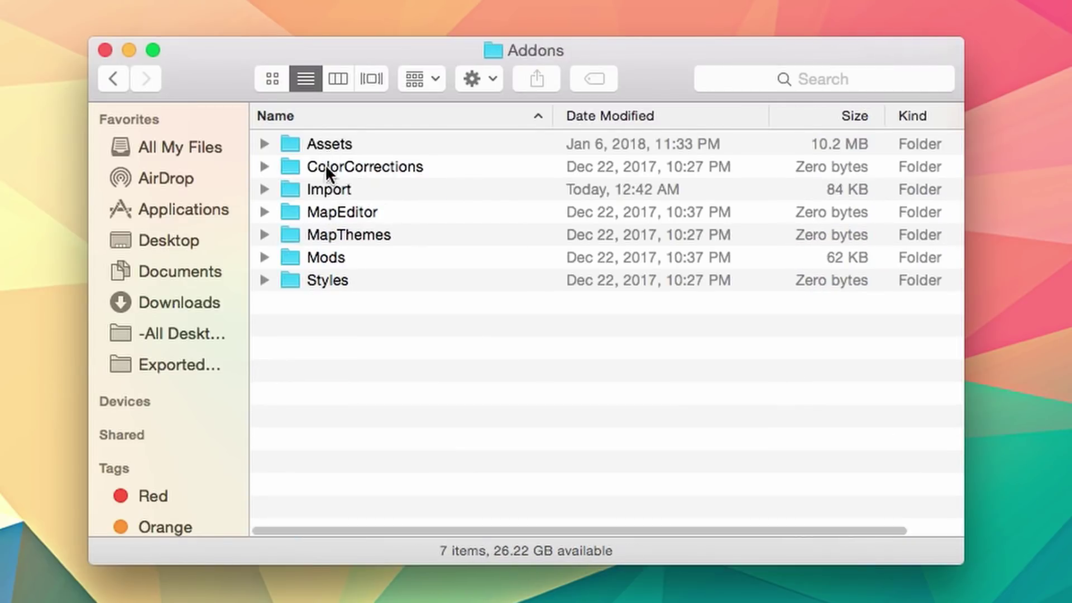
double_click(326, 187)
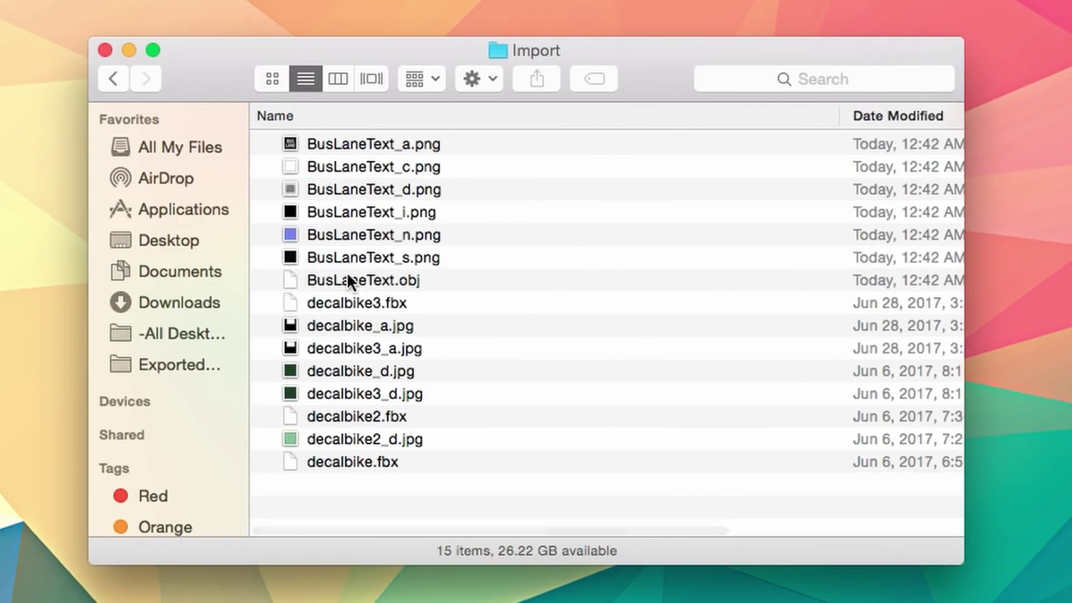
click(360, 145)
key(space)
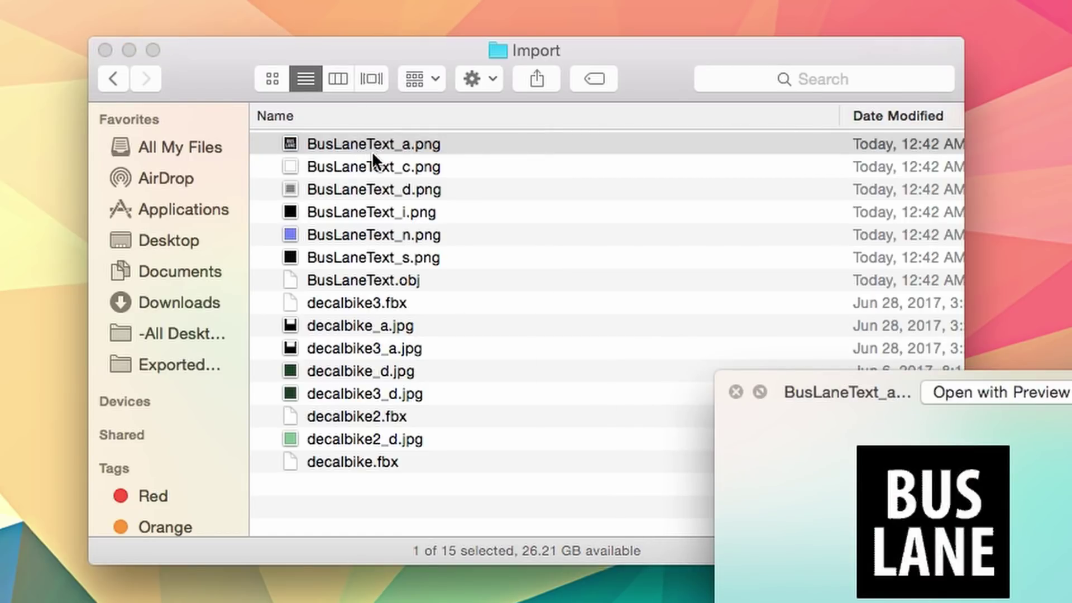
Close the preview and bring up the Open With choices for BusLaneText_a.png
click(364, 150)
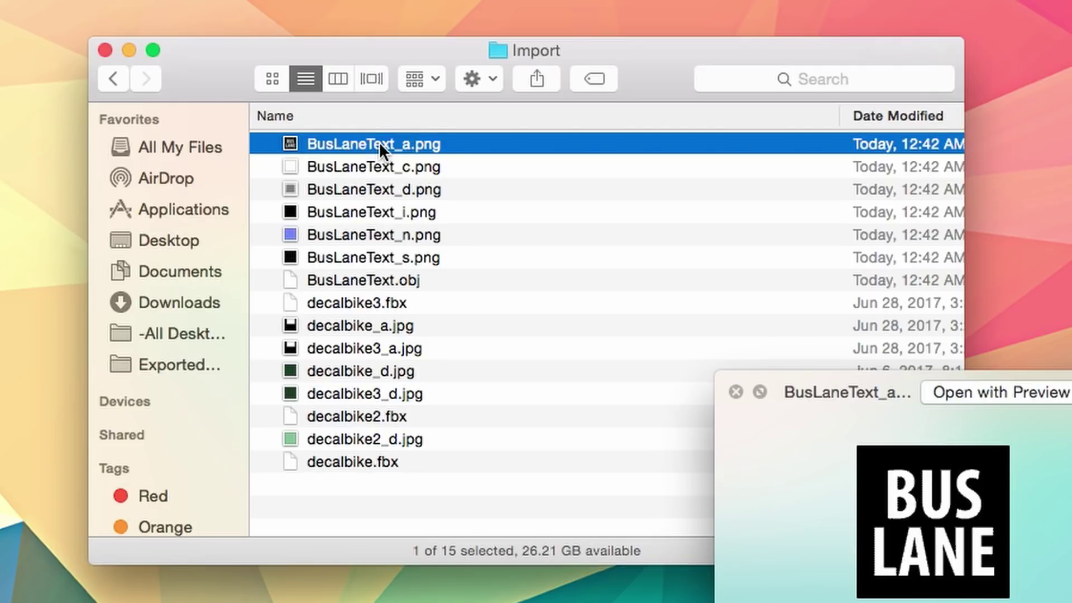
key(space)
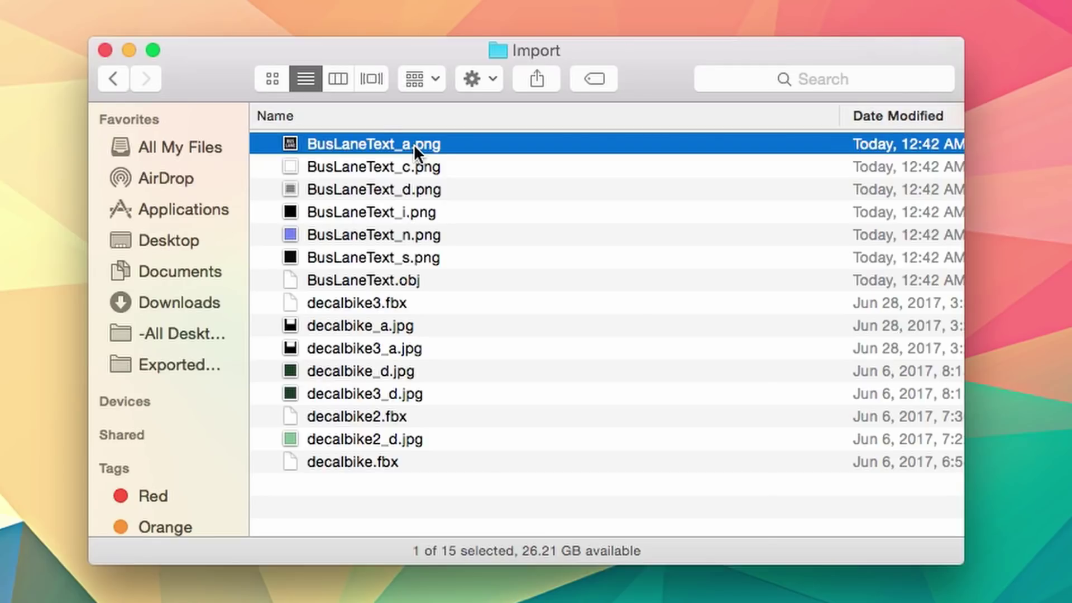
right_click(414, 144)
mouse_move(448, 179)
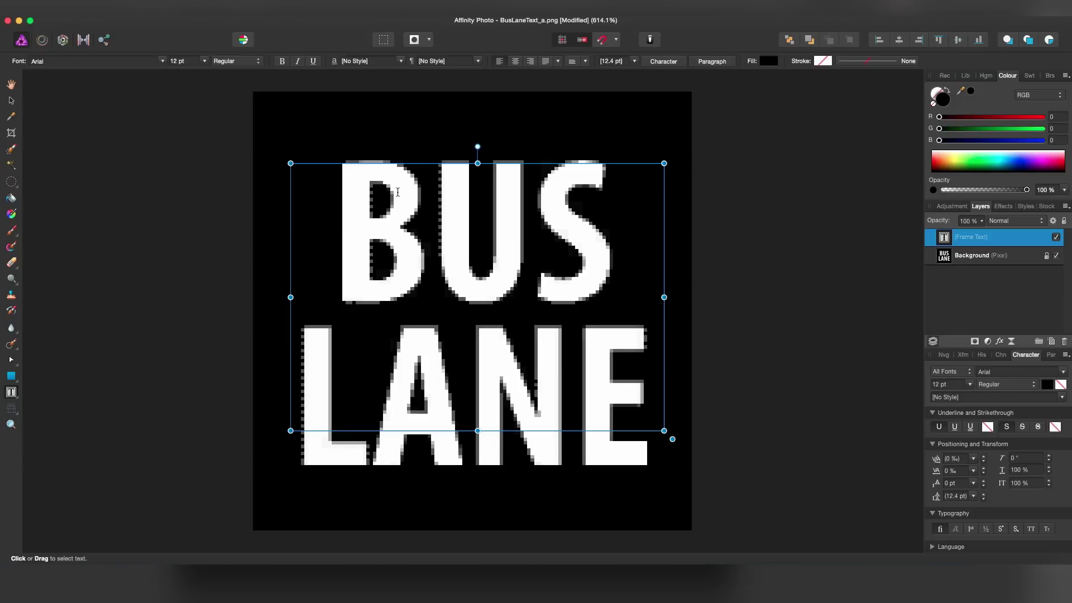
Enter the BUS LANE text in the frame and size it to 36 pt
text(S )
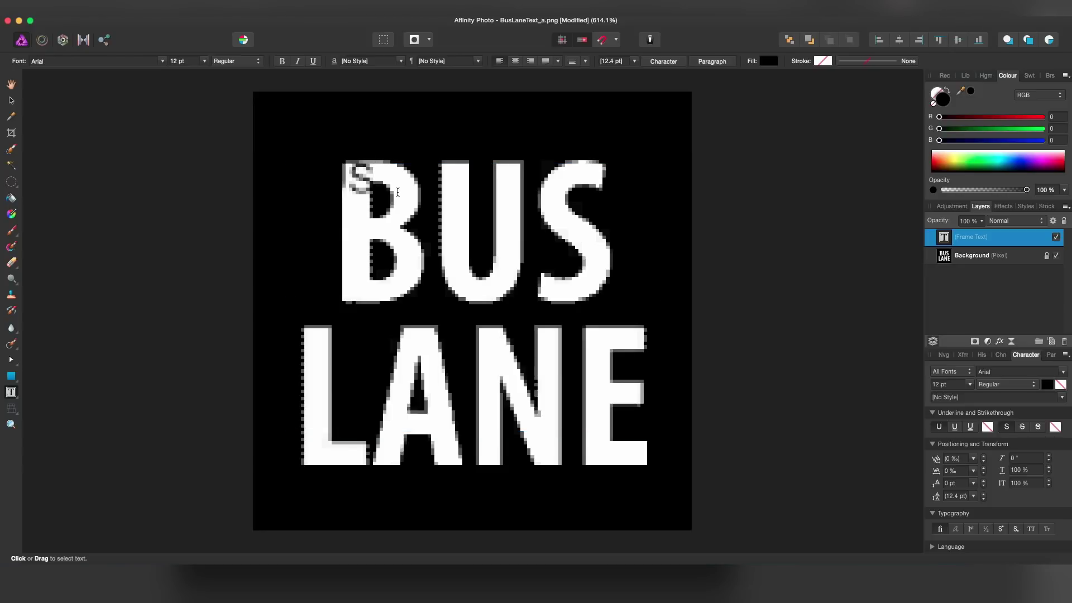
text(ND)
key(super+a)
key(Escape)
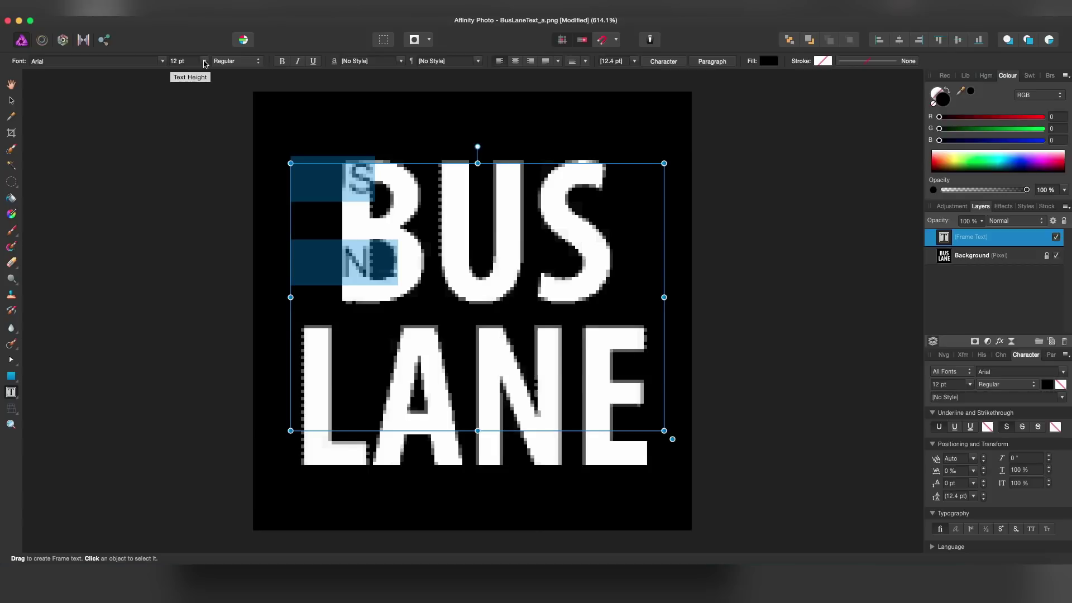
click(204, 62)
click(204, 62)
click(204, 62)
click(185, 277)
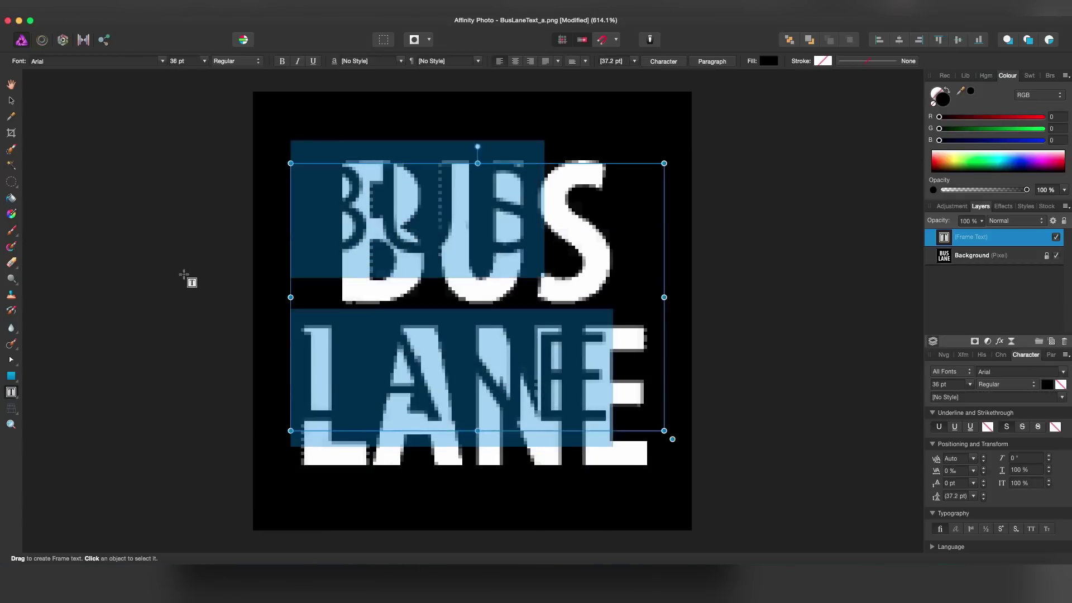
Change the text's font to Verdana, with Bold weight
click(162, 60)
scroll(182, 192, down, 15)
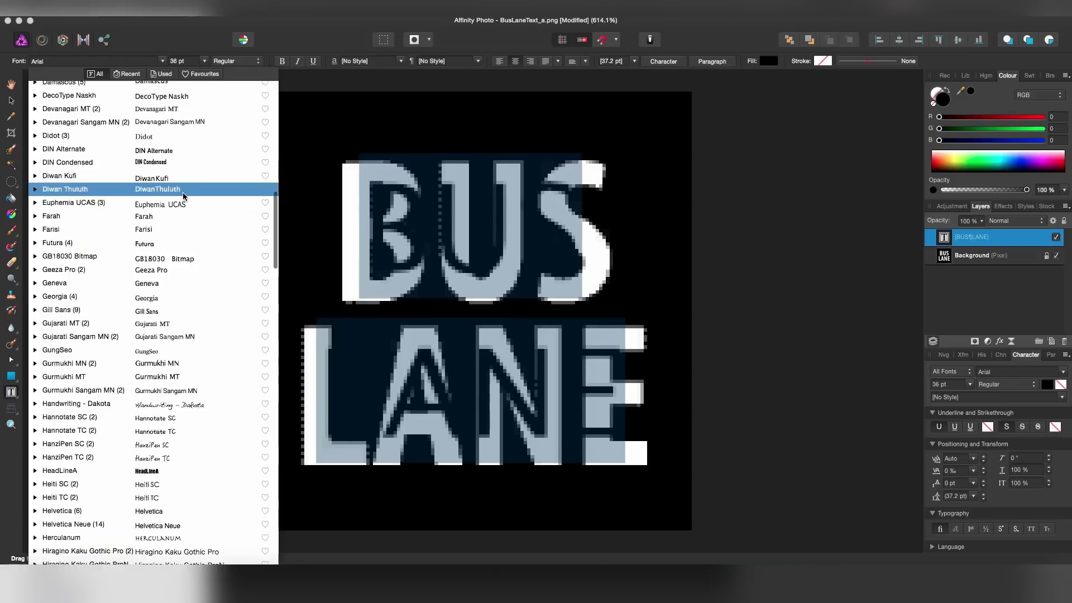
scroll(183, 192, down, 20)
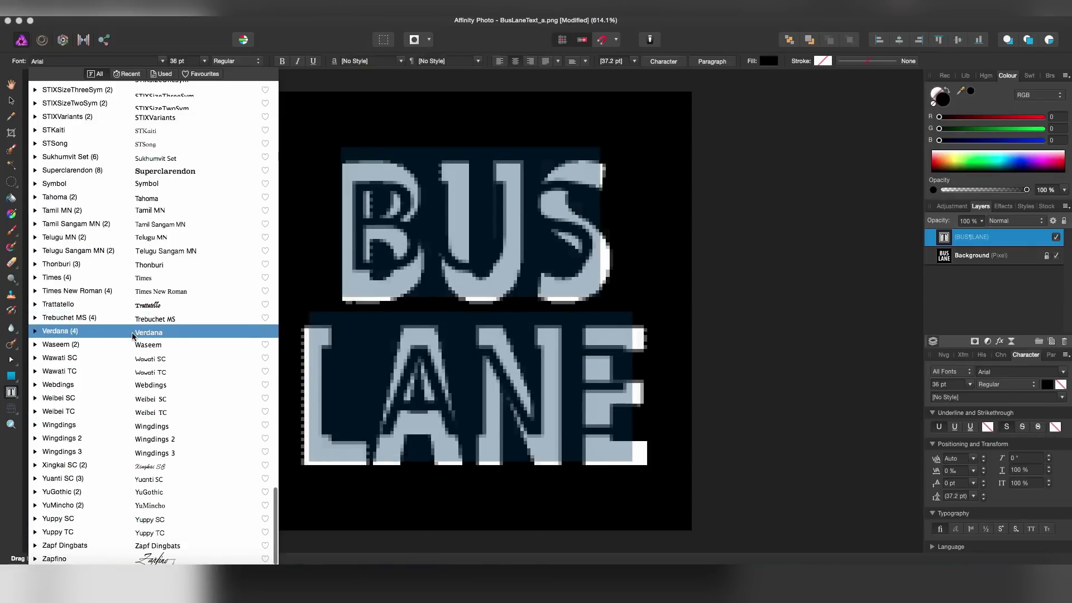
click(139, 332)
click(229, 62)
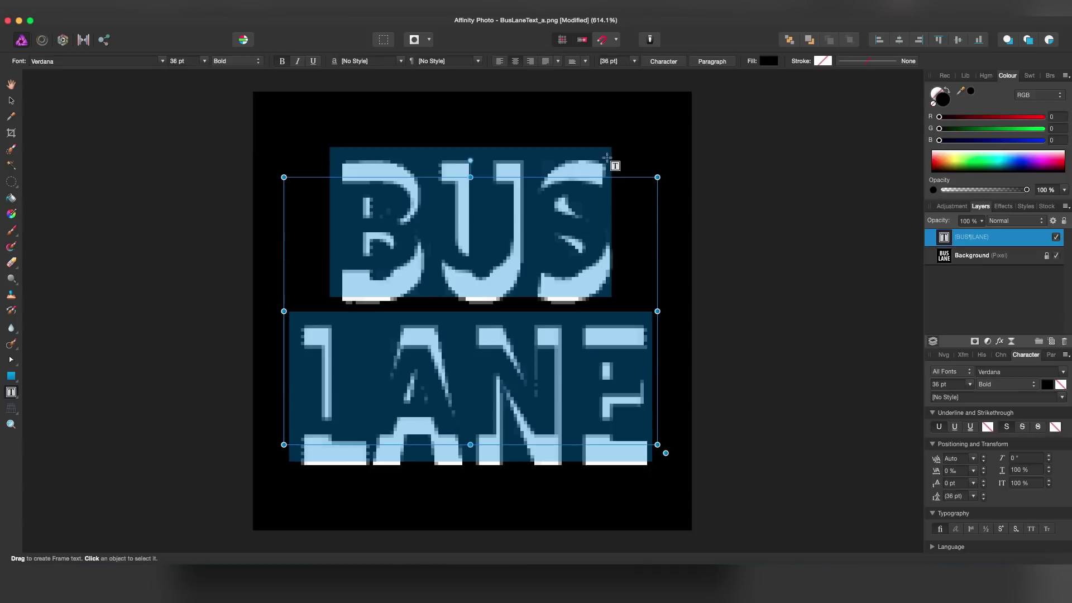
Colour the BUS LANE text bright green (RGB 20,244,0)
click(595, 177)
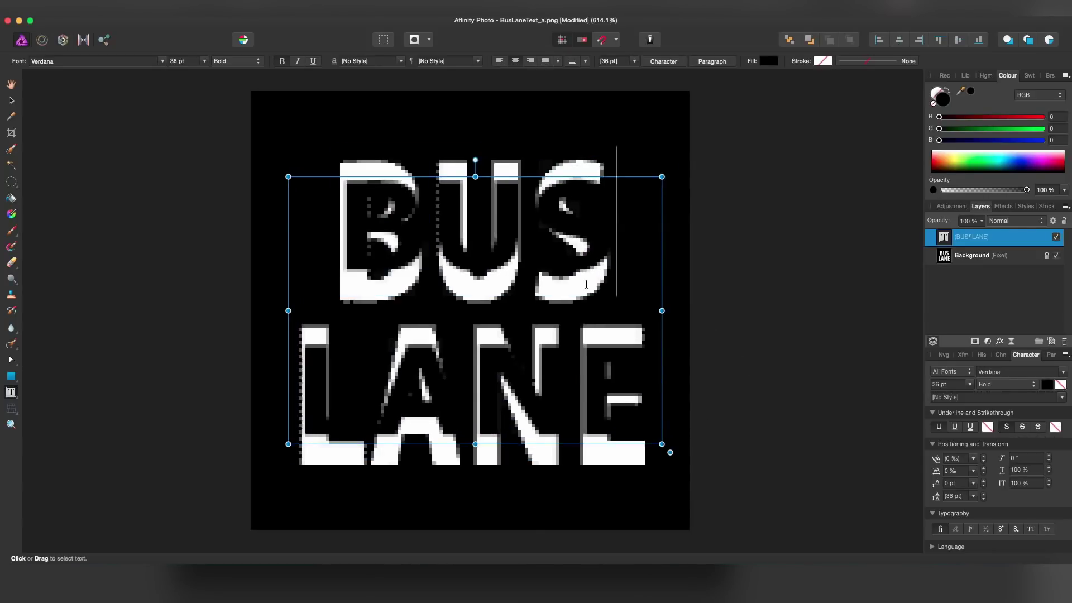
key(super+a)
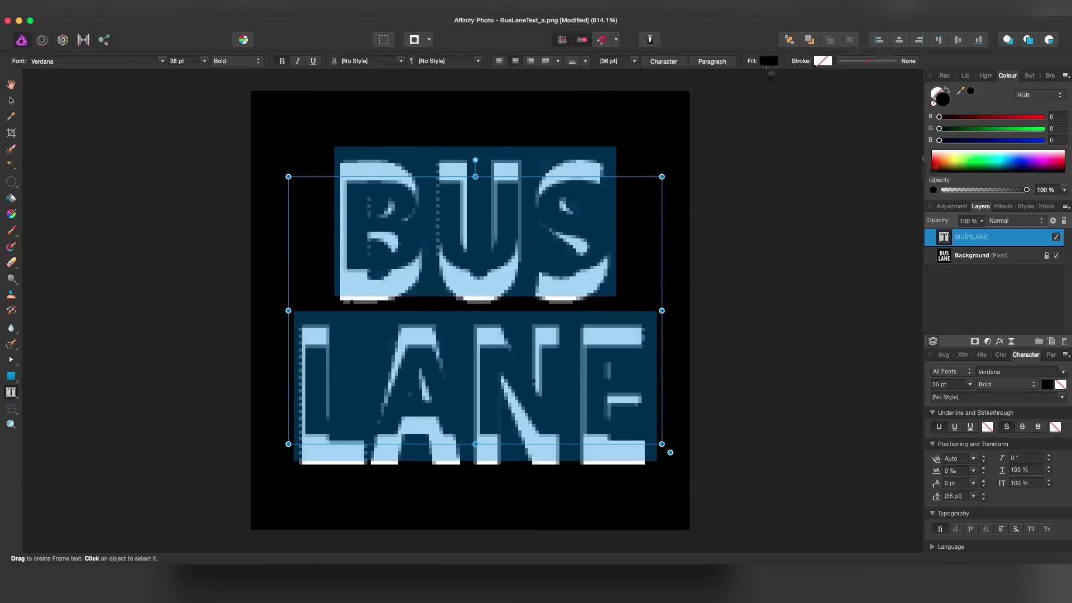
click(767, 62)
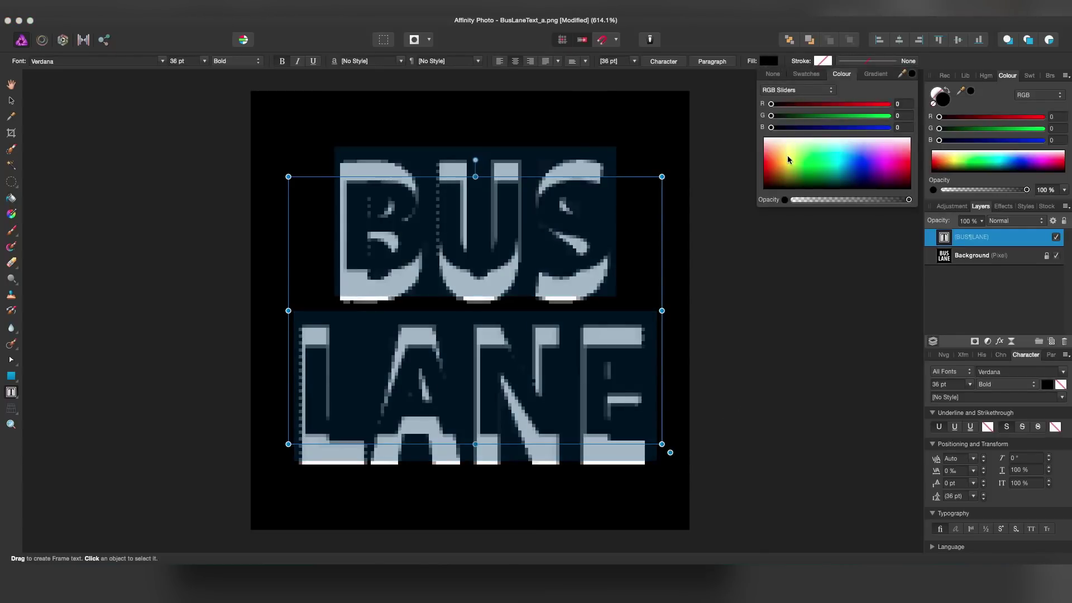
click(812, 167)
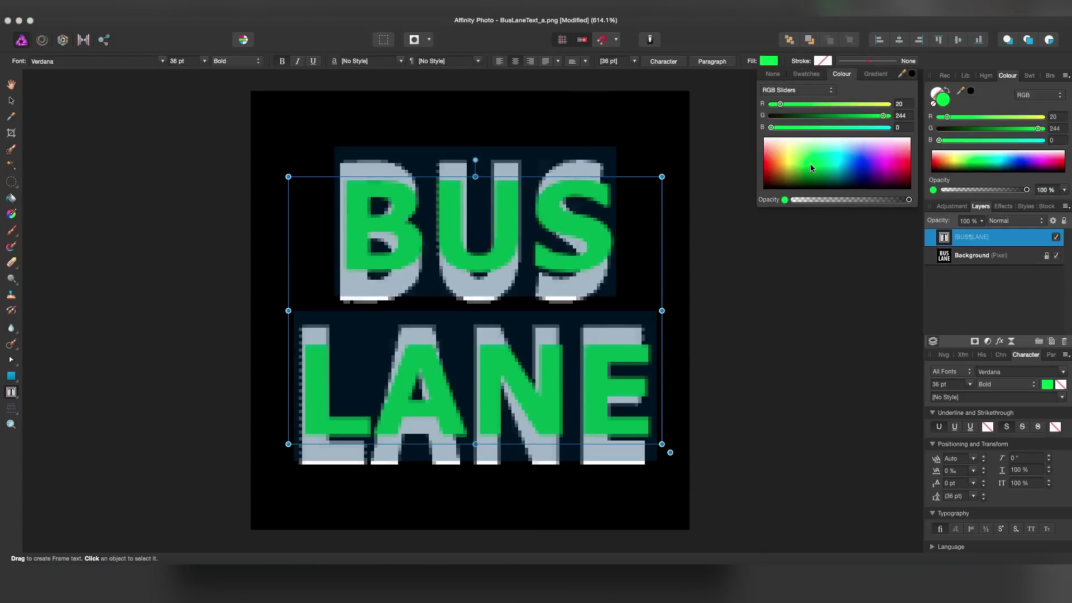
click(653, 136)
Move the text frame up to cover the original lettering
click(528, 235)
key(super+a)
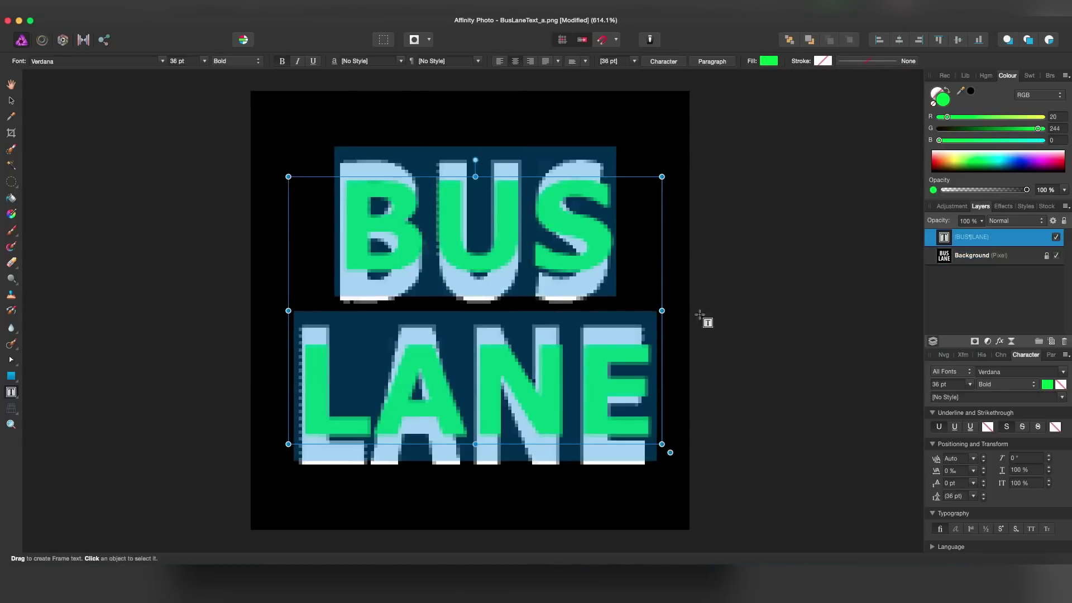
drag(623, 175, 616, 154)
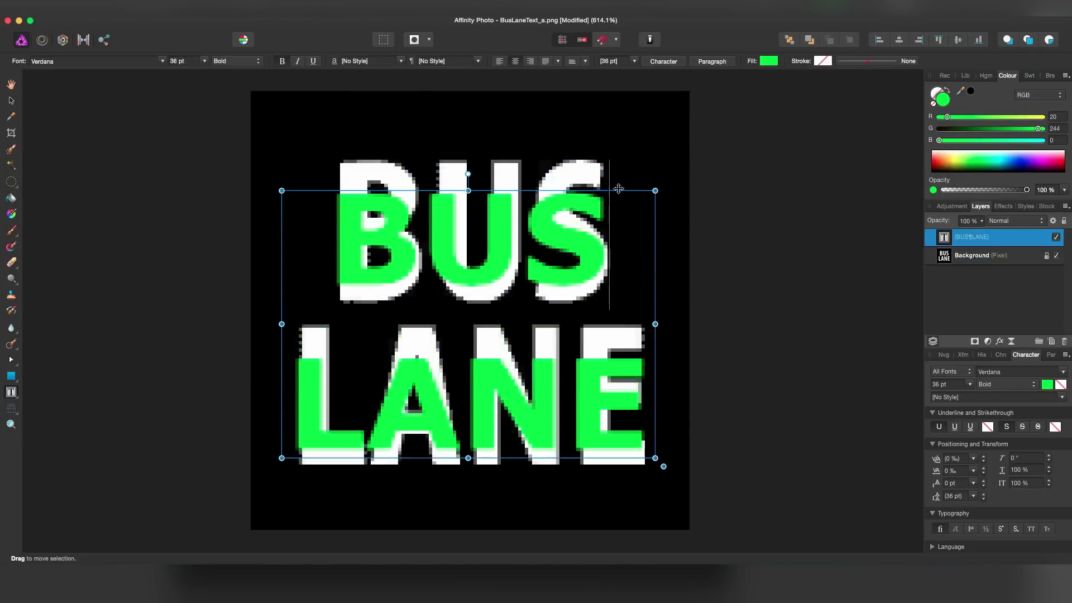
drag(619, 189, 622, 165)
key(super+a)
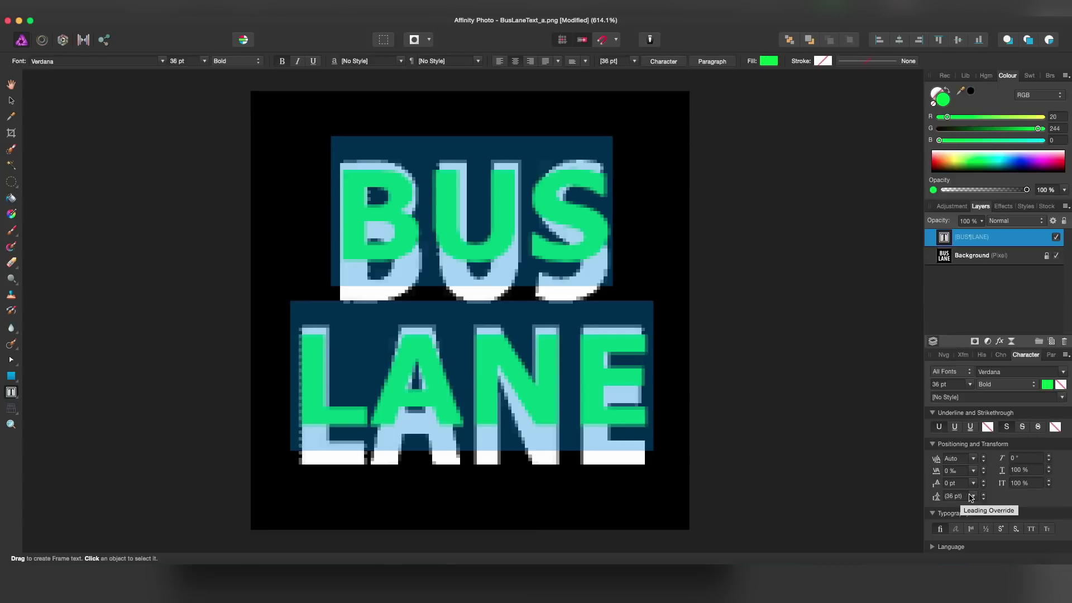
Stretch the text to 128% vertical scale and set its font size to 40 pt
click(1050, 486)
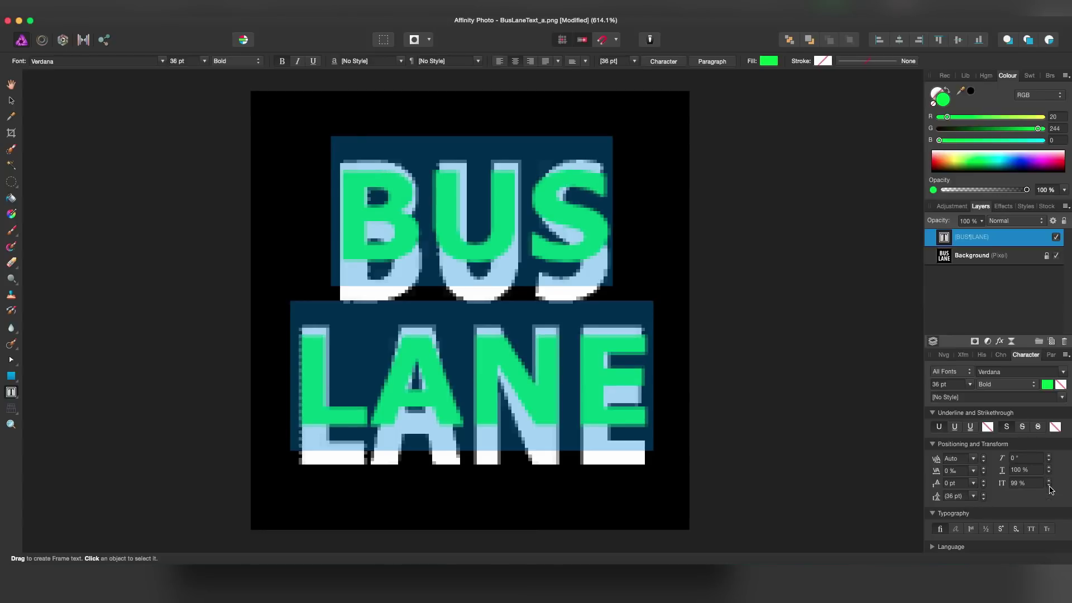
click(1049, 479)
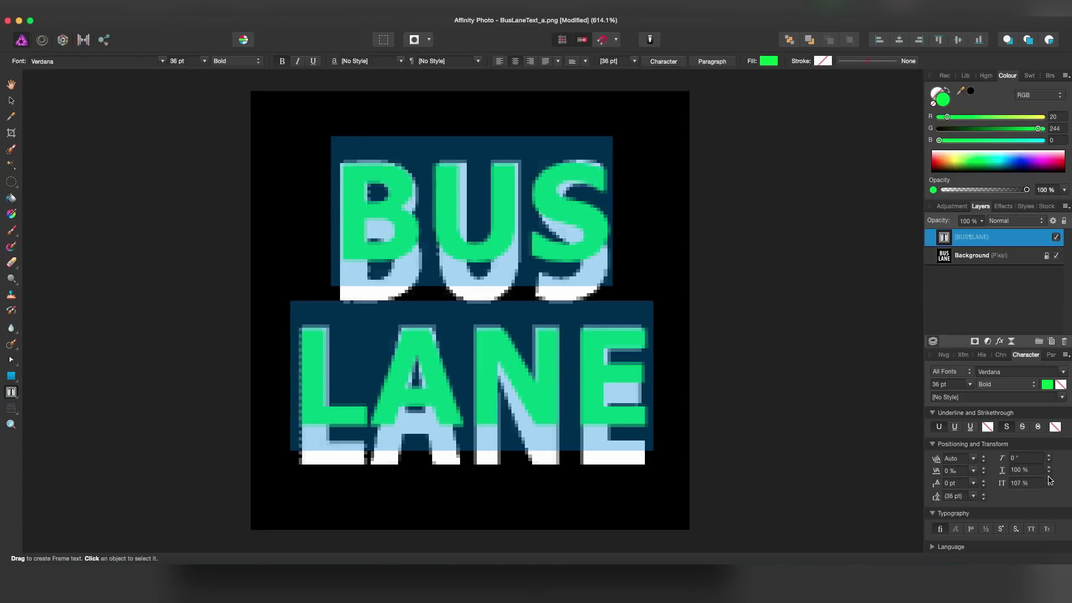
click(1050, 479)
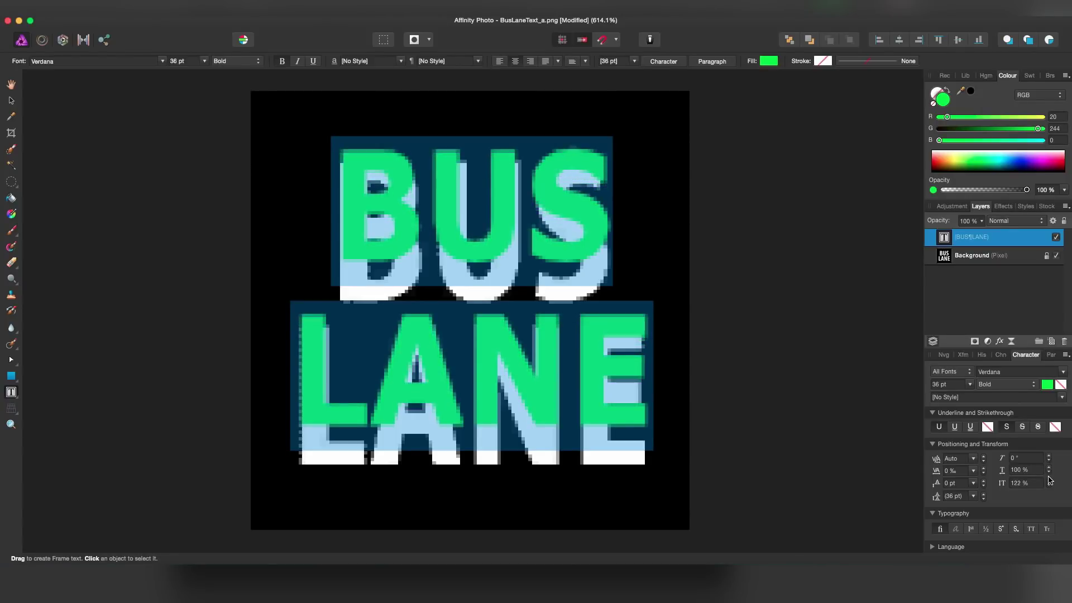
click(1049, 479)
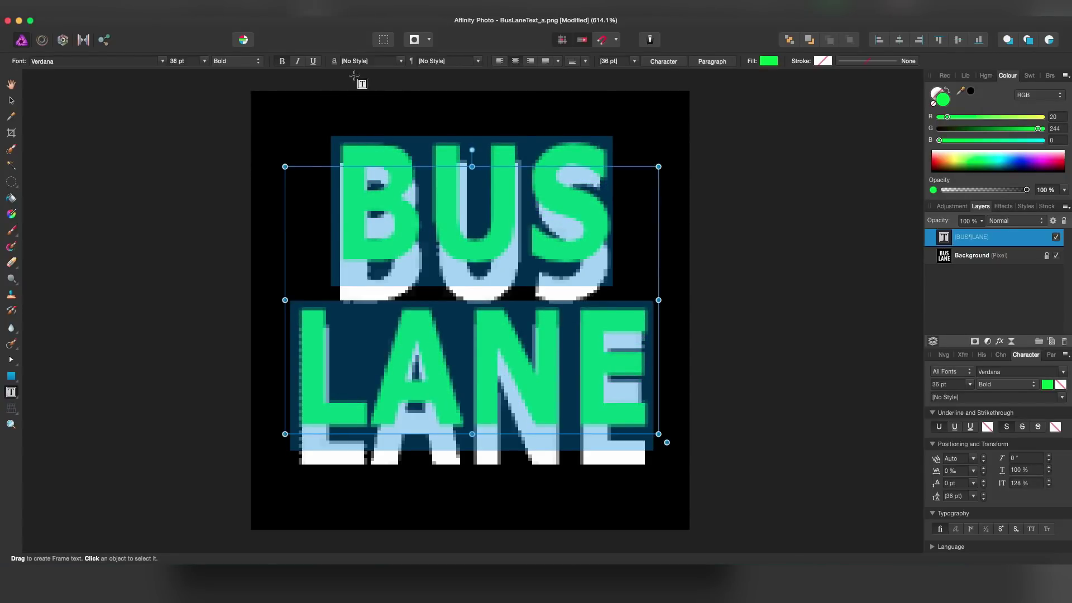
click(183, 61)
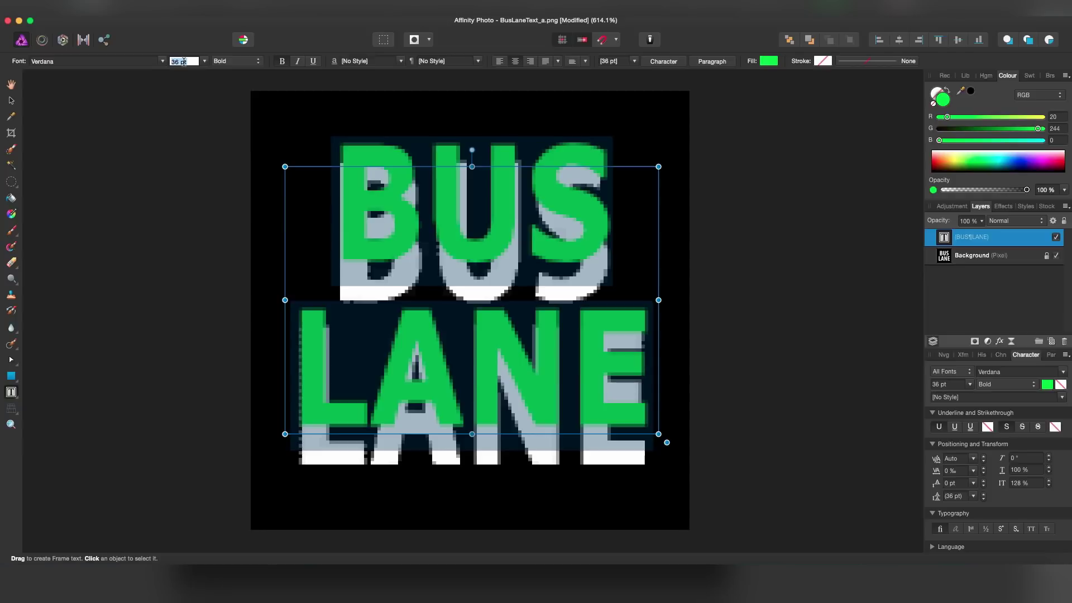
text(40)
key(Return)
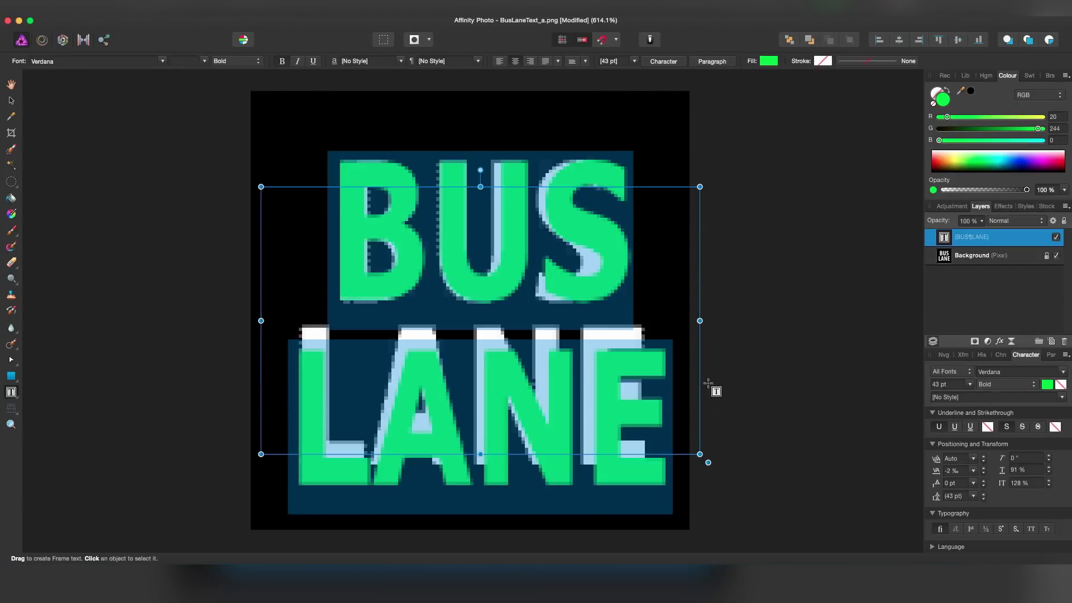
key(Escape)
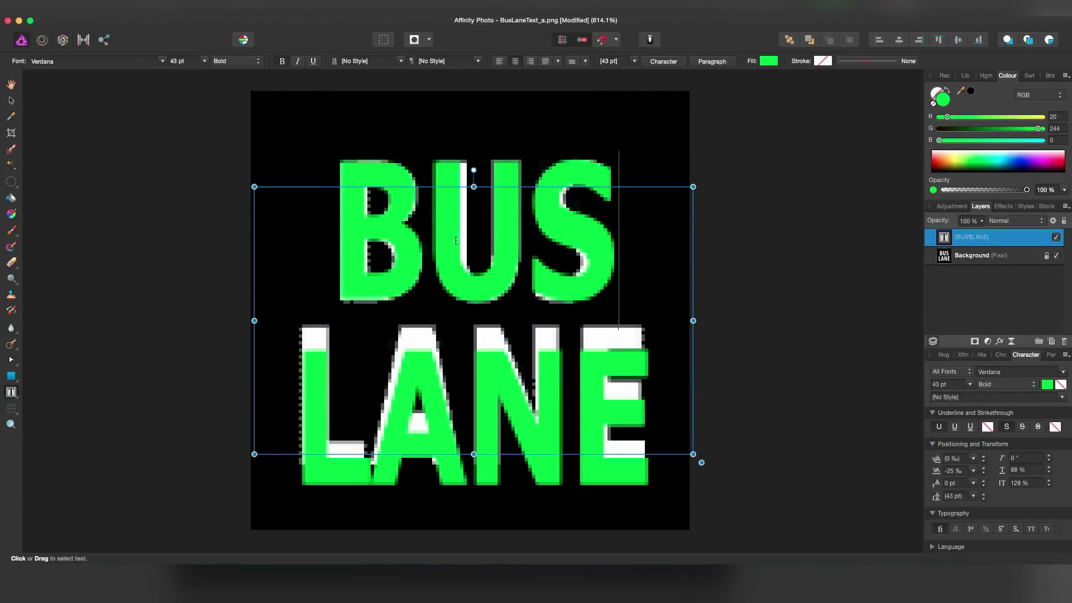
Add a new pixel layer and move it below the Background layer
key(Escape)
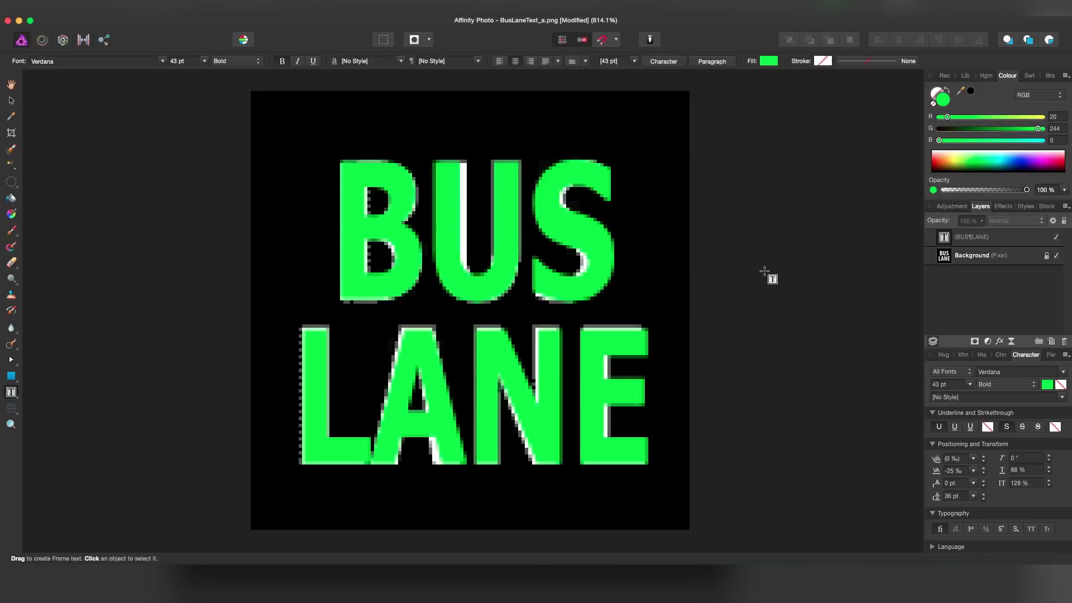
click(527, 251)
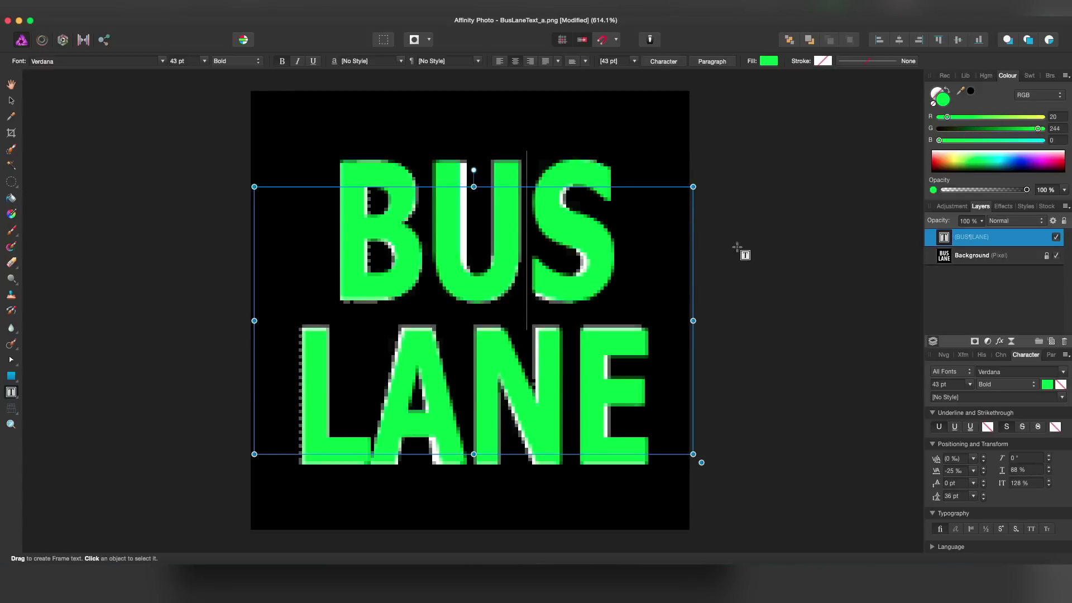
click(1022, 313)
click(1051, 342)
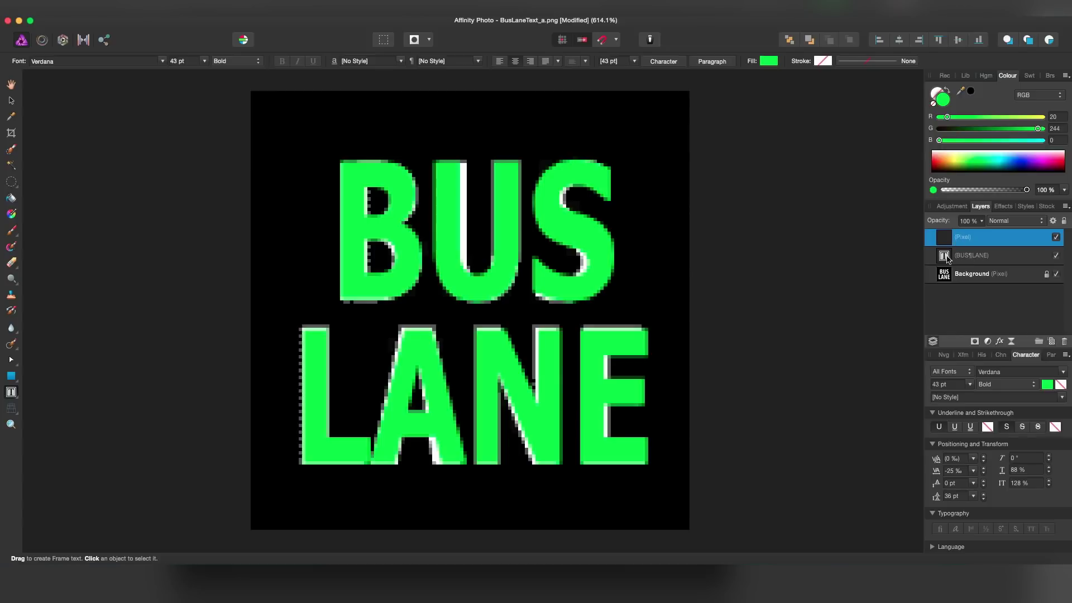
drag(947, 258, 958, 279)
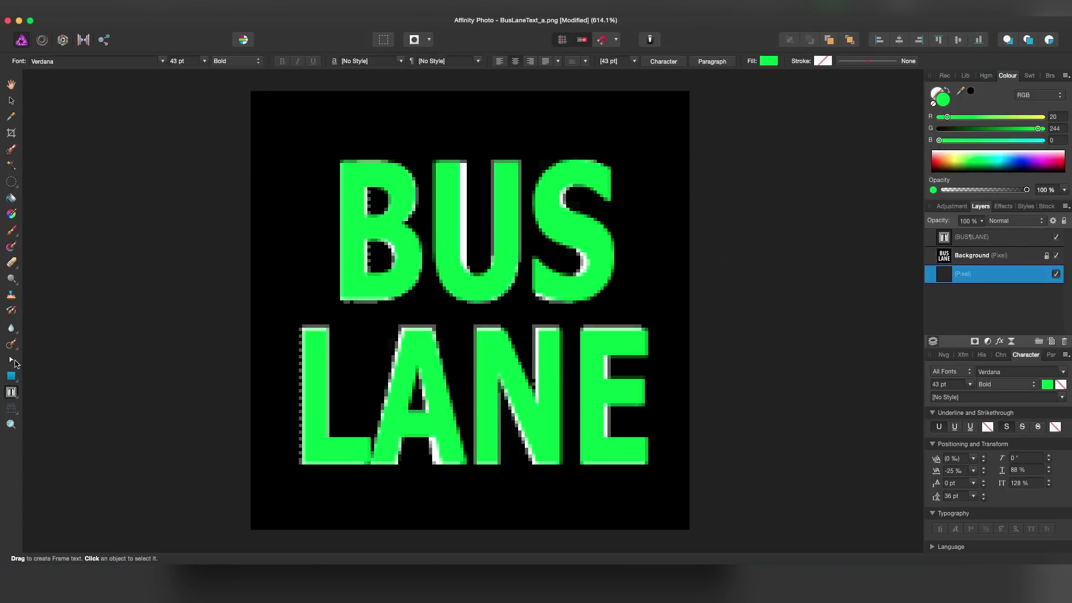
Fill the new layer black, hide the original Background, and reselect the text layer
click(11, 199)
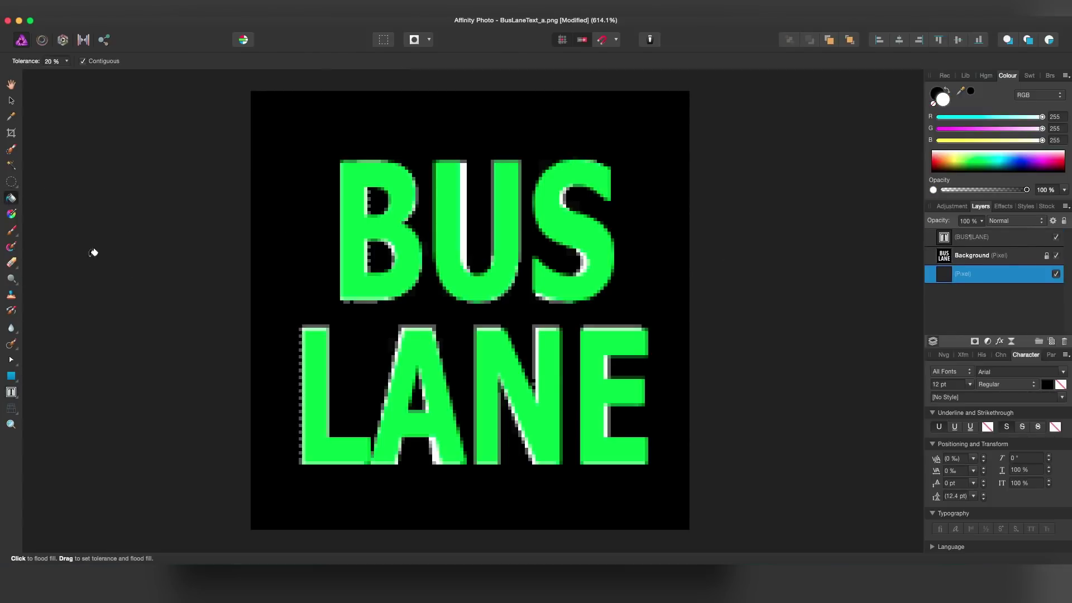
click(970, 91)
click(661, 180)
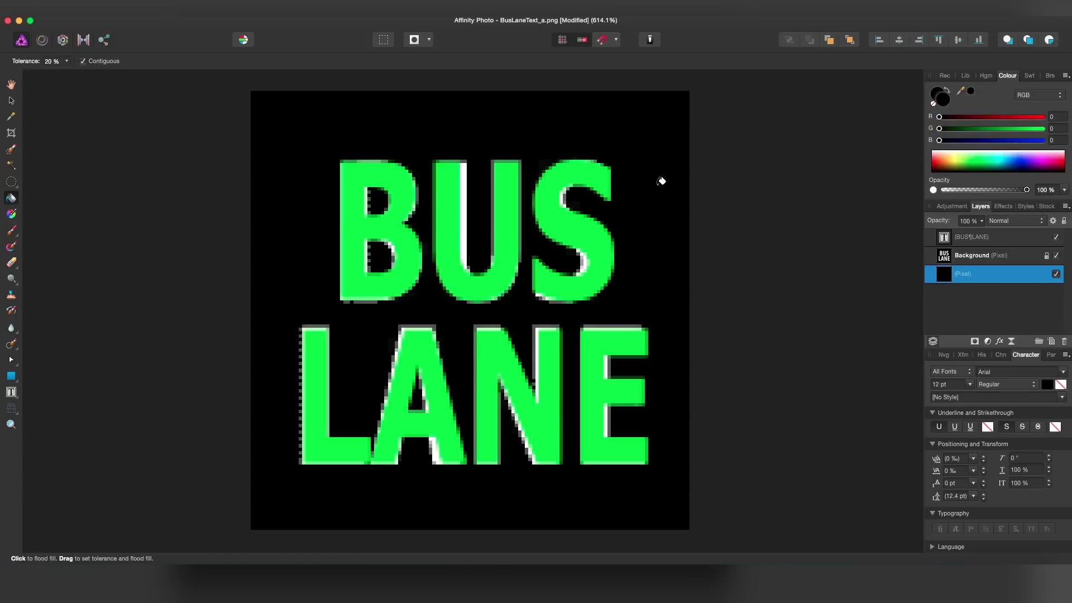
click(1057, 256)
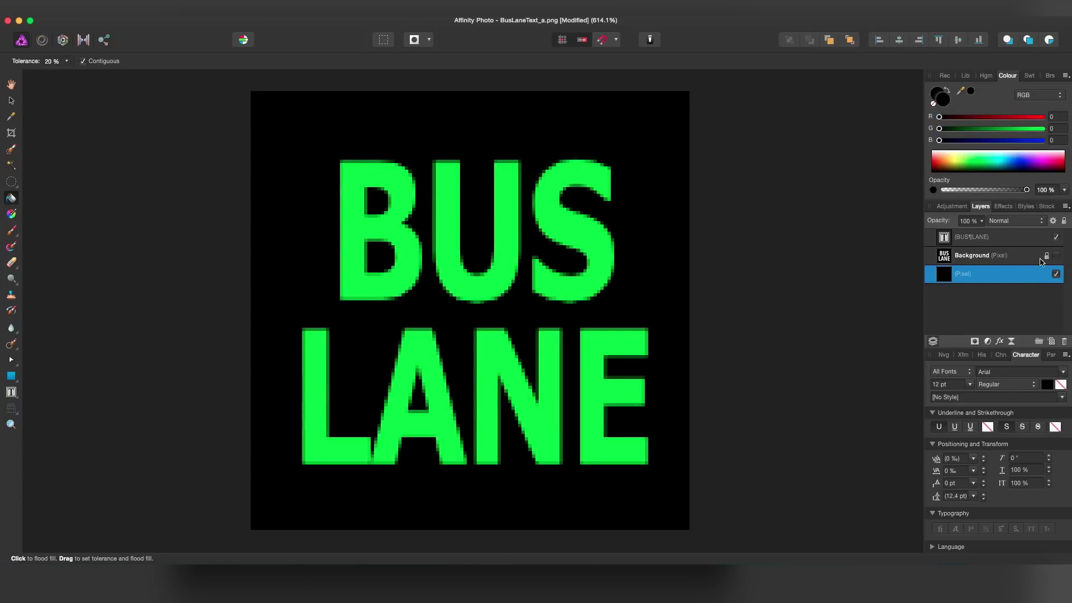
click(986, 256)
click(1029, 237)
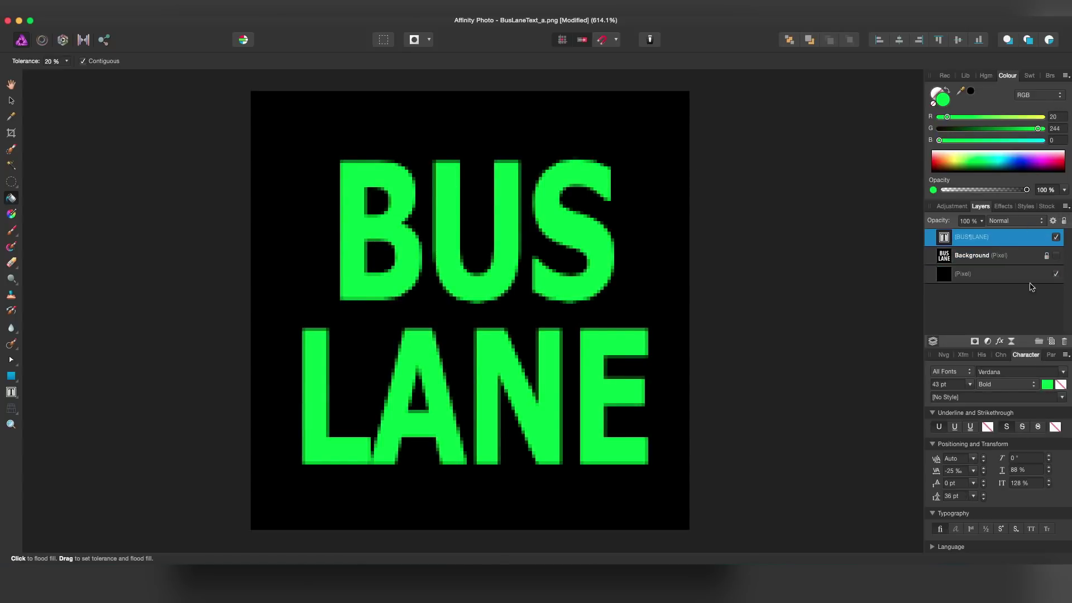
Make the text white and replace the word BUS with TOLL
click(969, 151)
key(t)
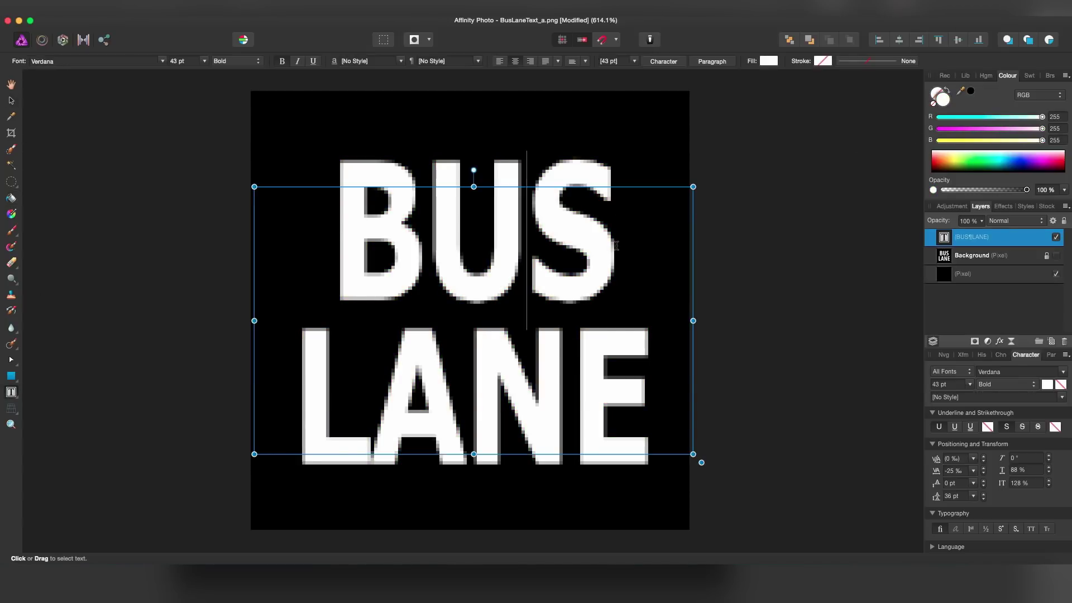
drag(616, 245, 281, 243)
text(TOLL)
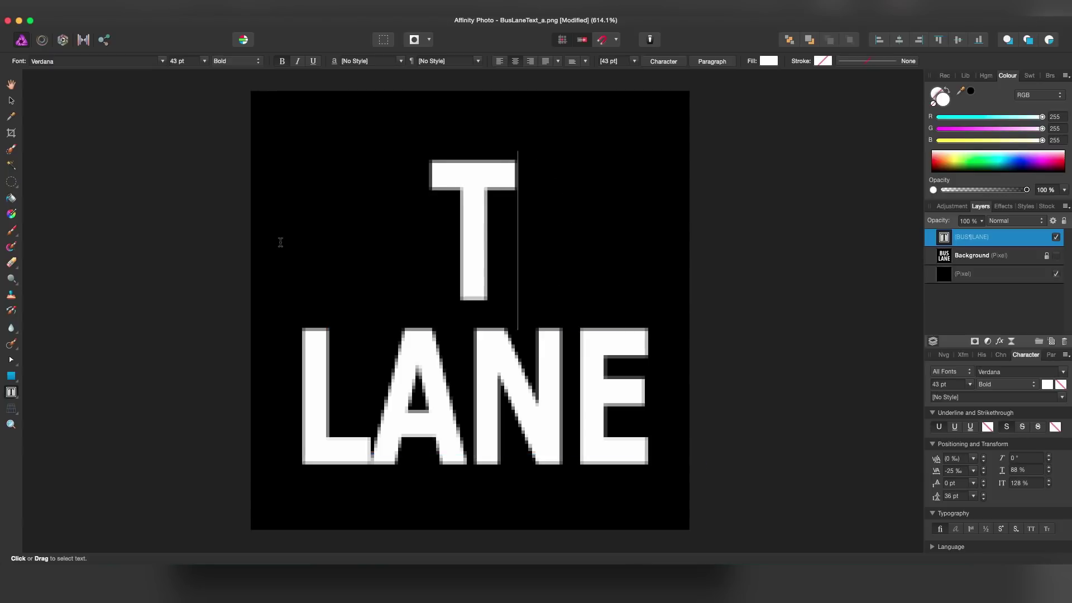
Finish editing and save BusLaneText_a.png as a flattened image
click(12, 101)
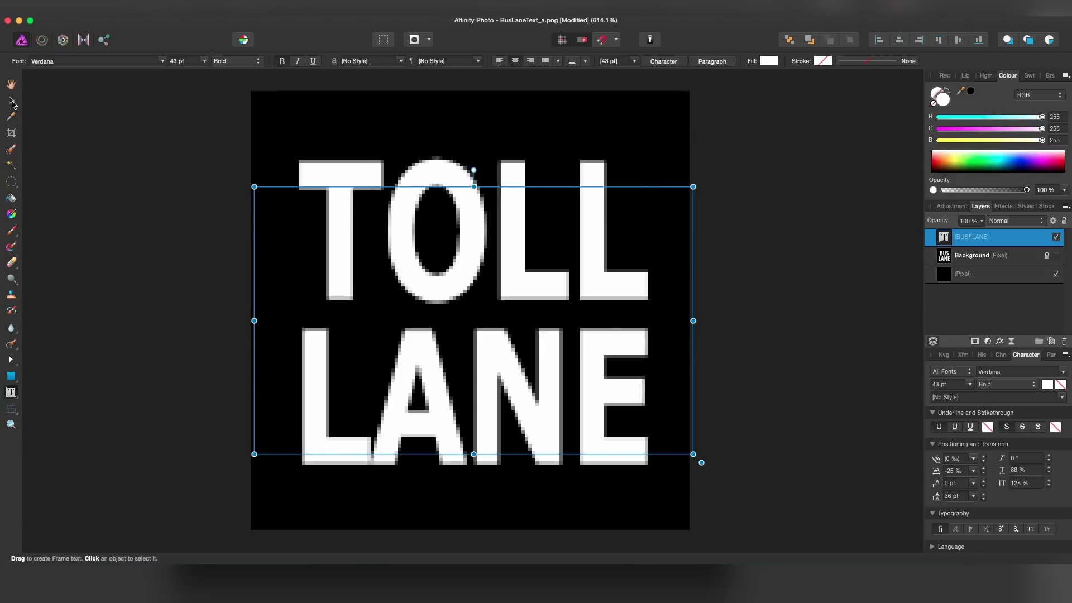
click(222, 230)
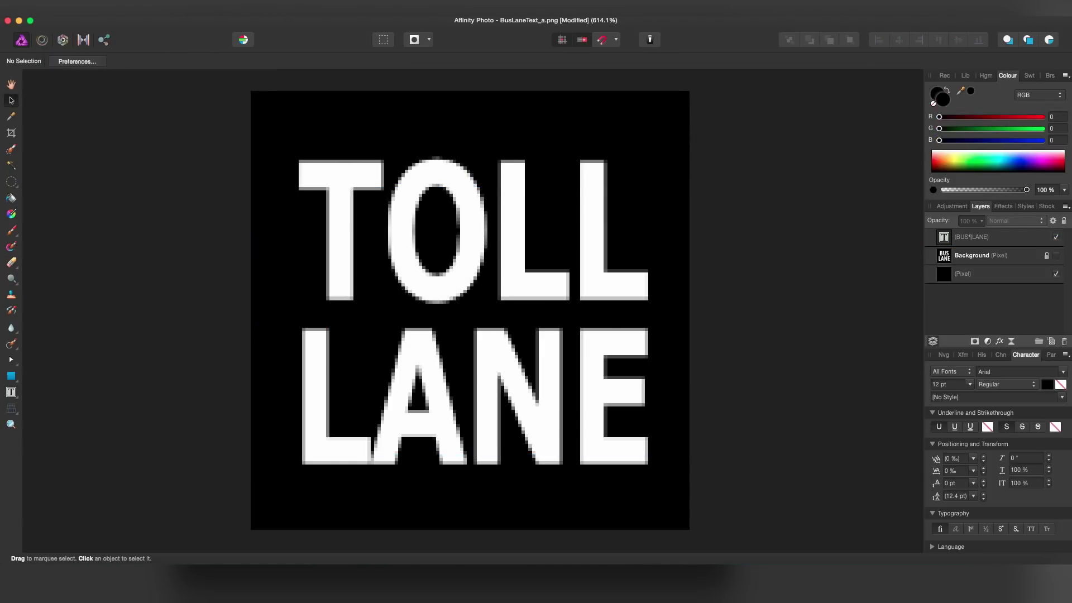
key(super+s)
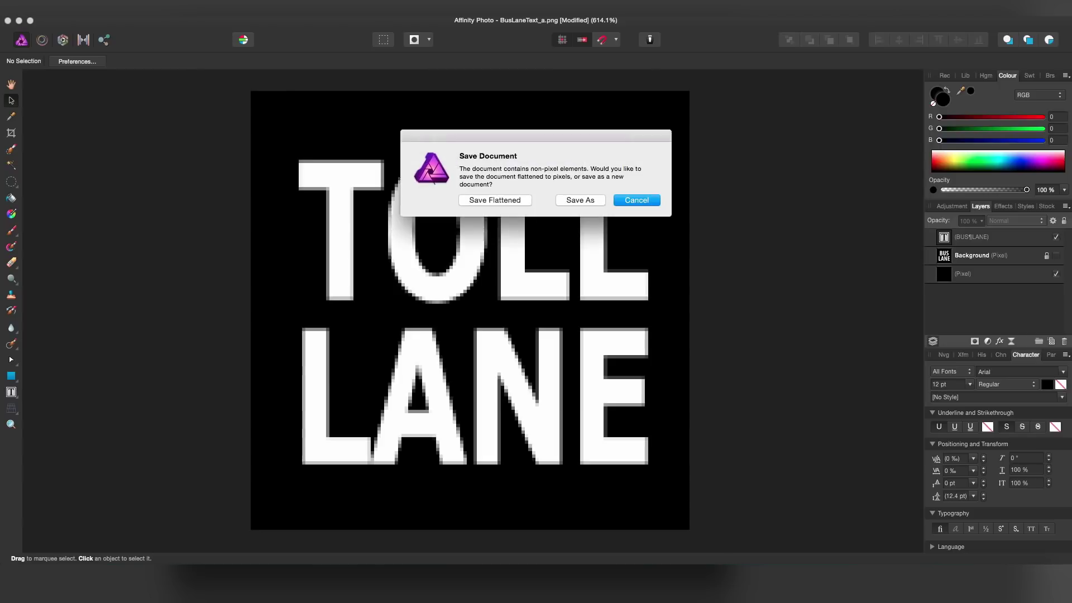
click(525, 204)
Switch to Finder and preview the BusLaneText texture files in the Import folder
key(super+Tab)
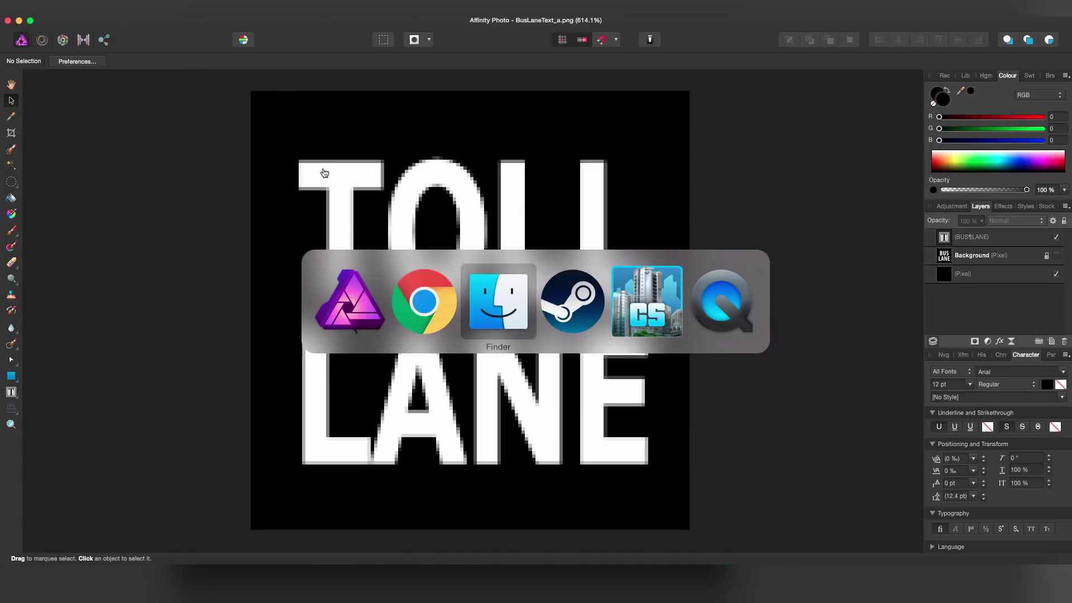
key(space)
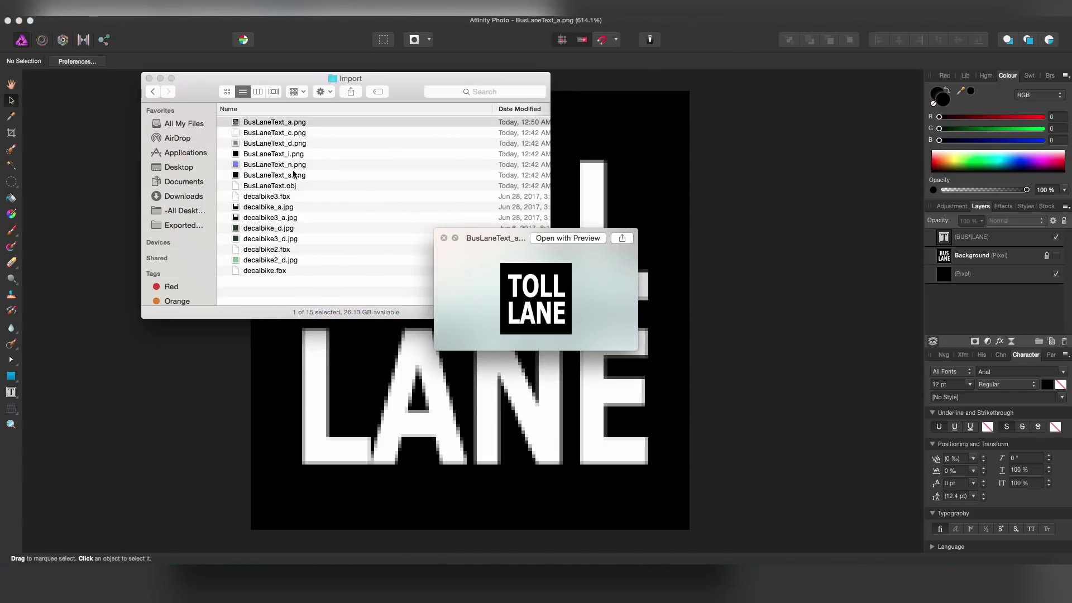
key(Down)
key(Down)
key(space)
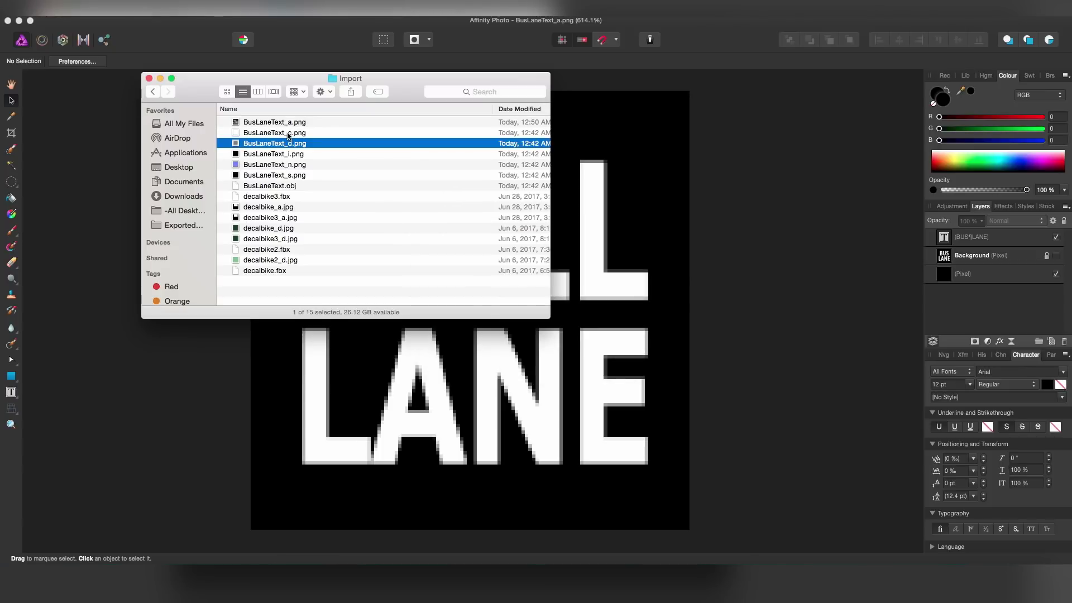
Delete the _c, _i, _n and _s textures, then open BusLaneText_d.png in Affinity Photo
click(289, 136)
super+click(288, 156)
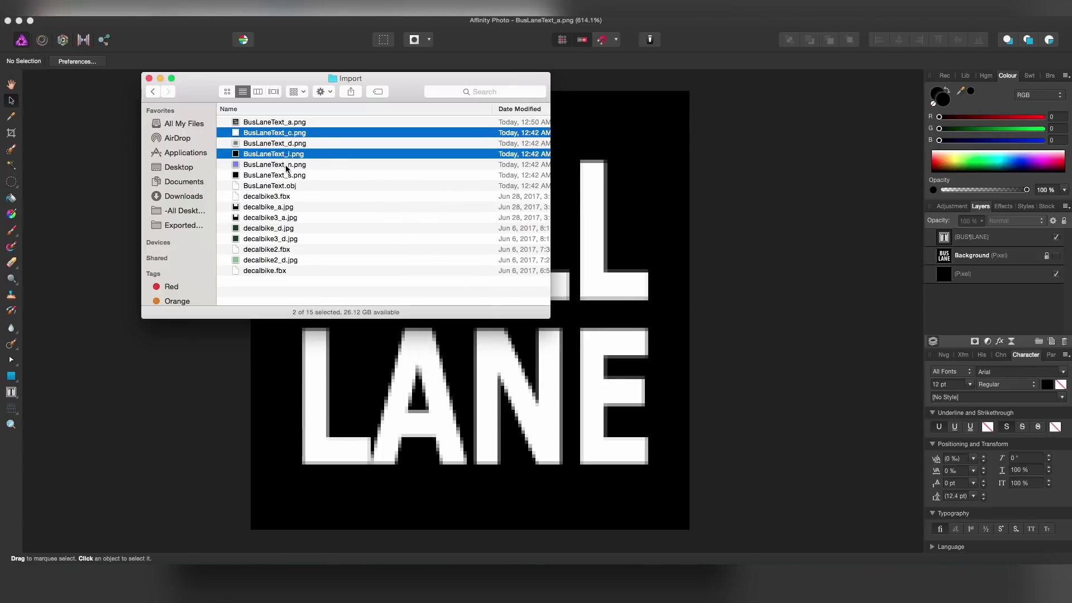
super+click(286, 165)
super+click(287, 175)
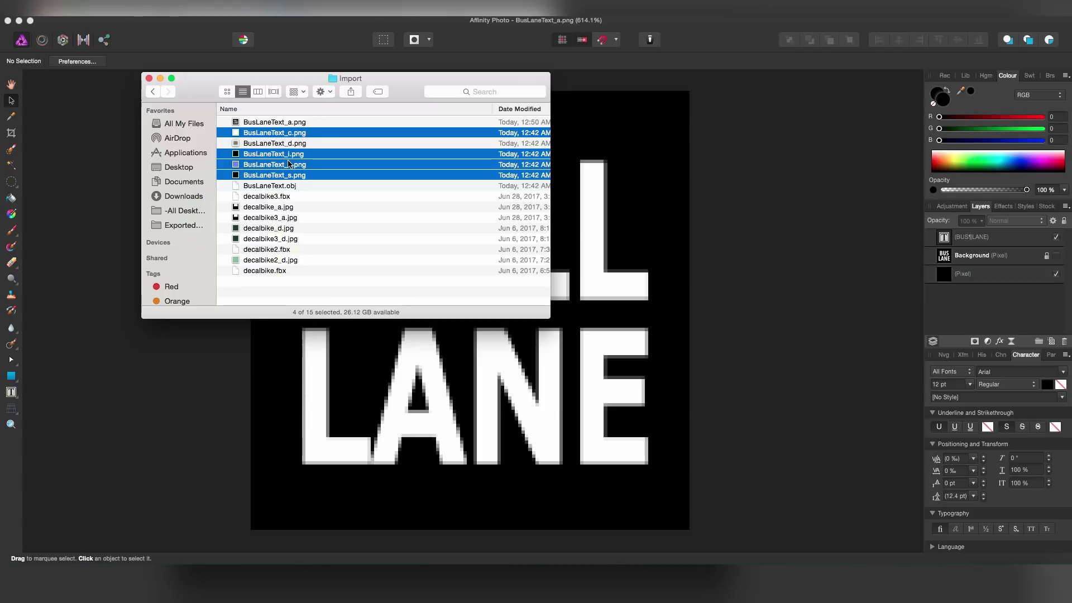
key(super+BackSpace)
click(306, 136)
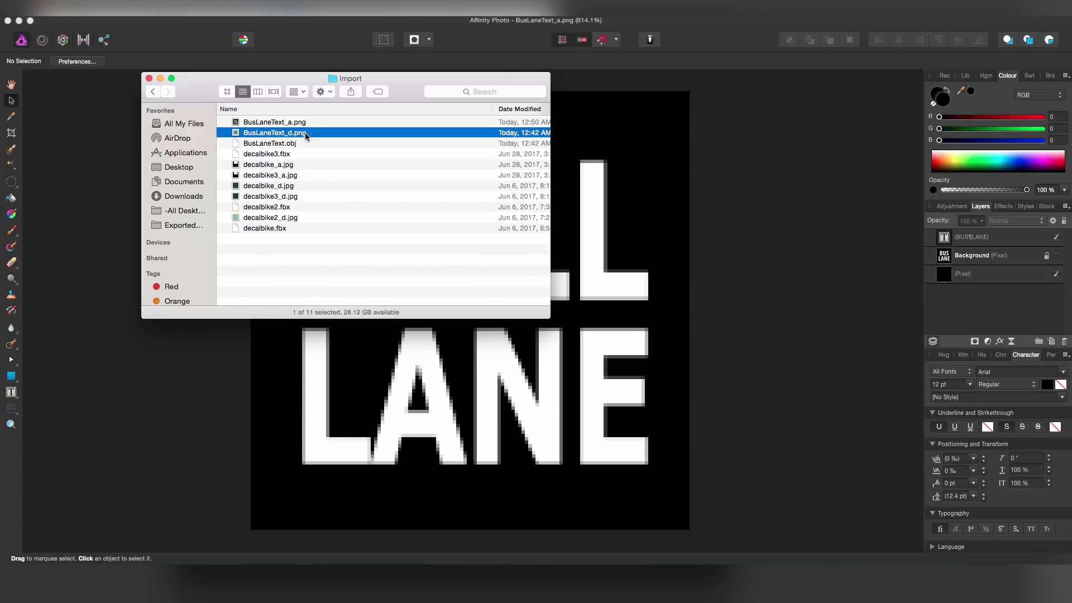
drag(292, 137, 478, 144)
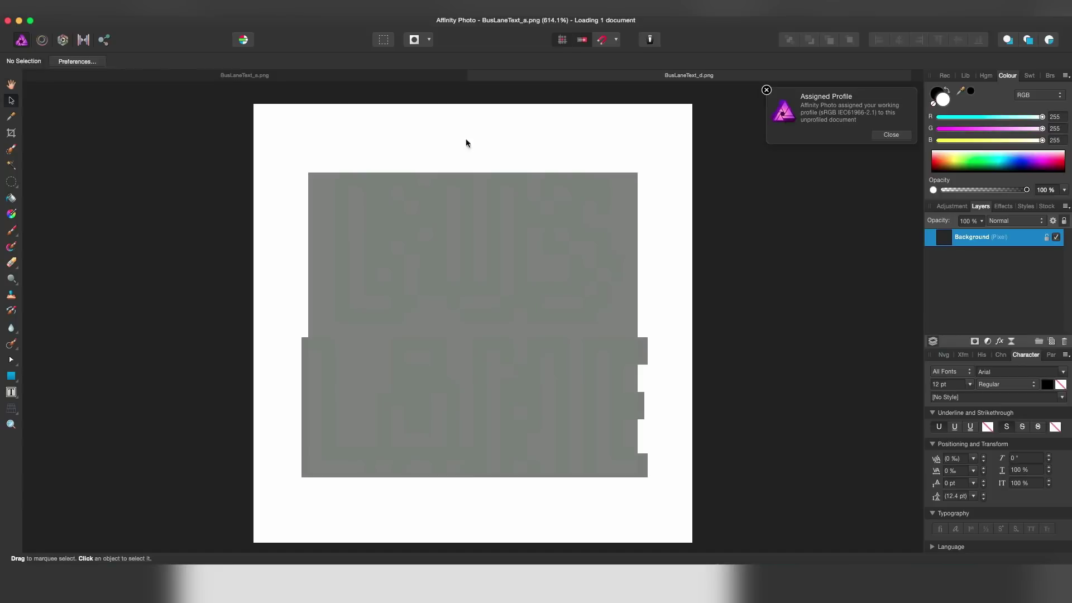
Flood-fill the background and text areas dark grey in greyscale and save BusLaneText_d.png
click(766, 91)
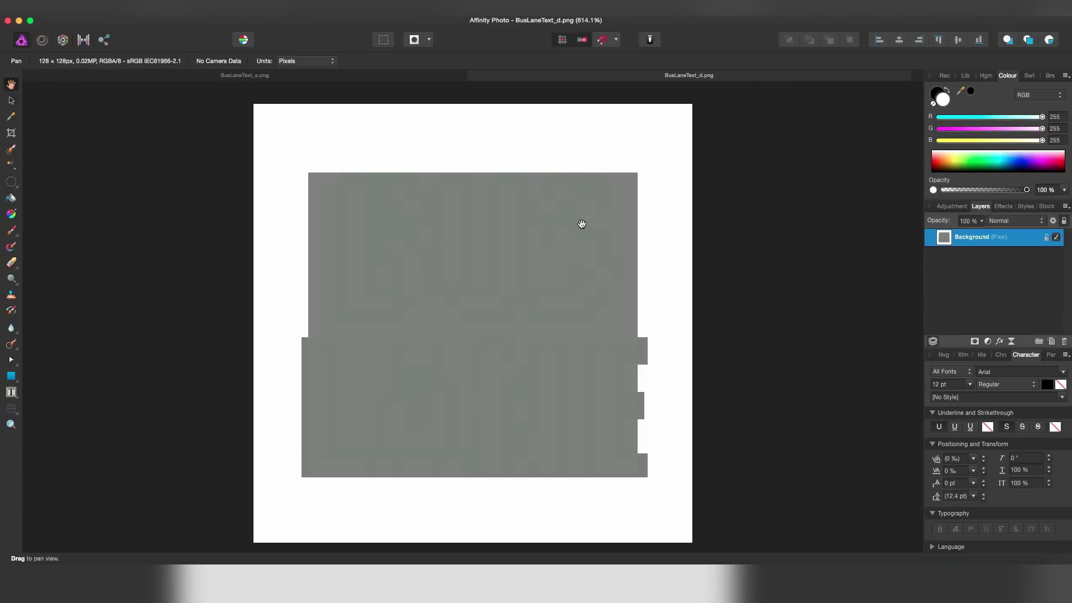
click(1046, 96)
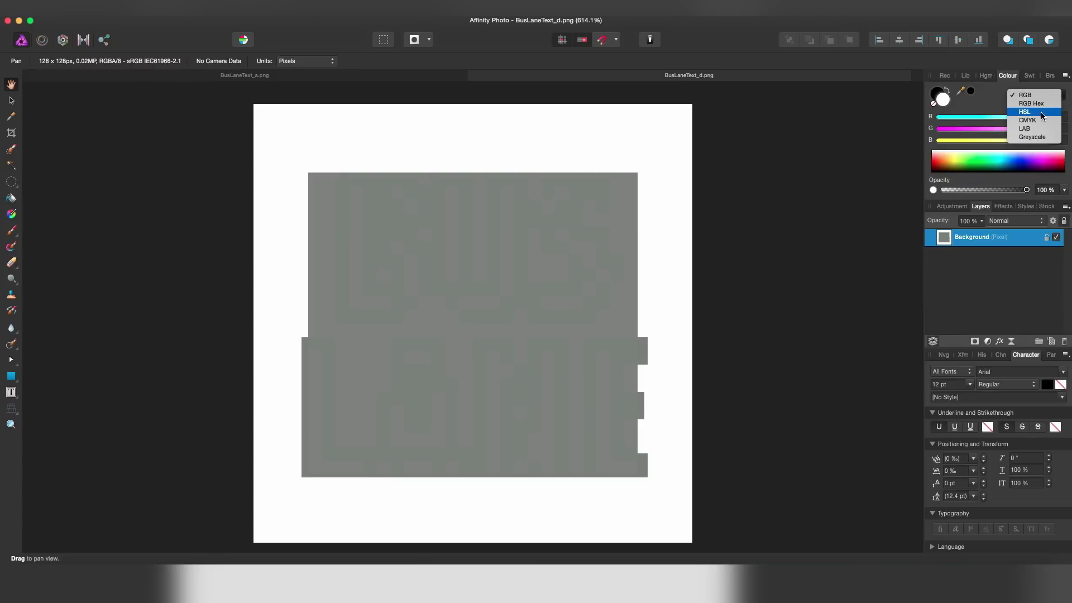
click(1033, 137)
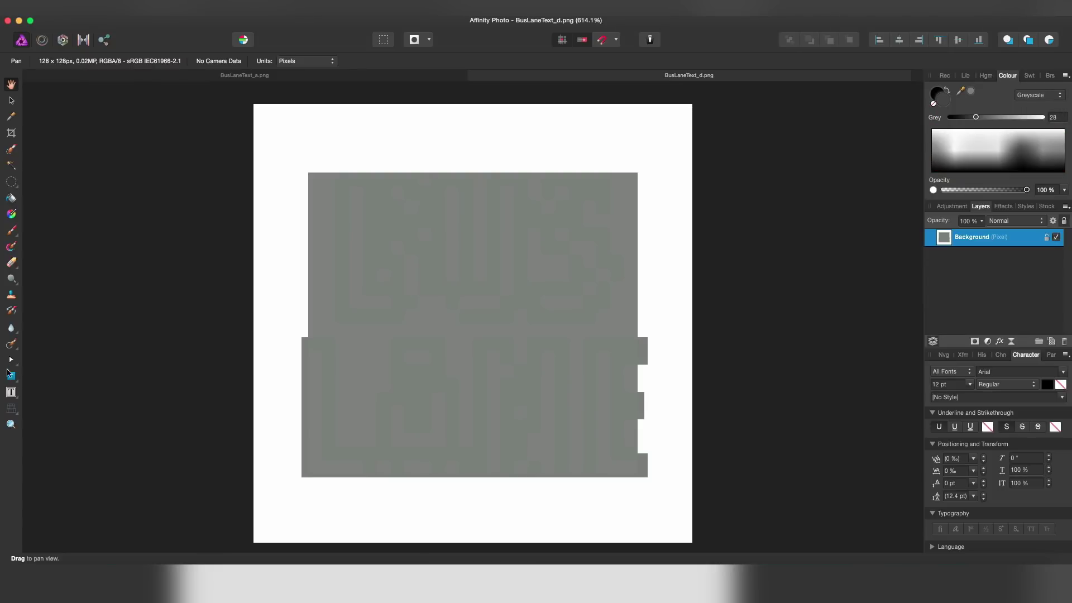
click(10, 199)
click(381, 143)
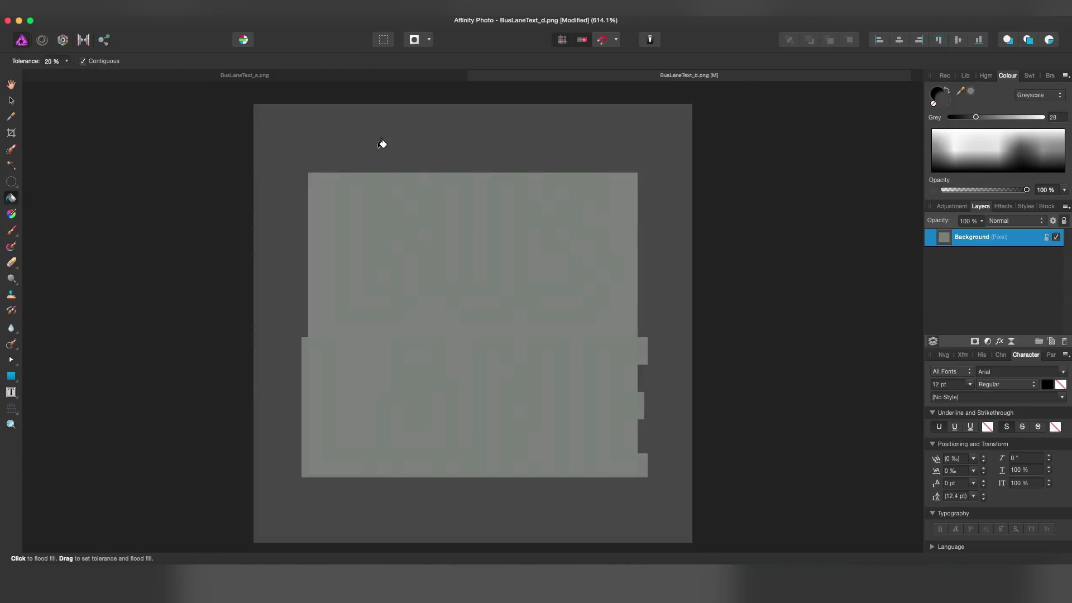
click(428, 230)
key(super+s)
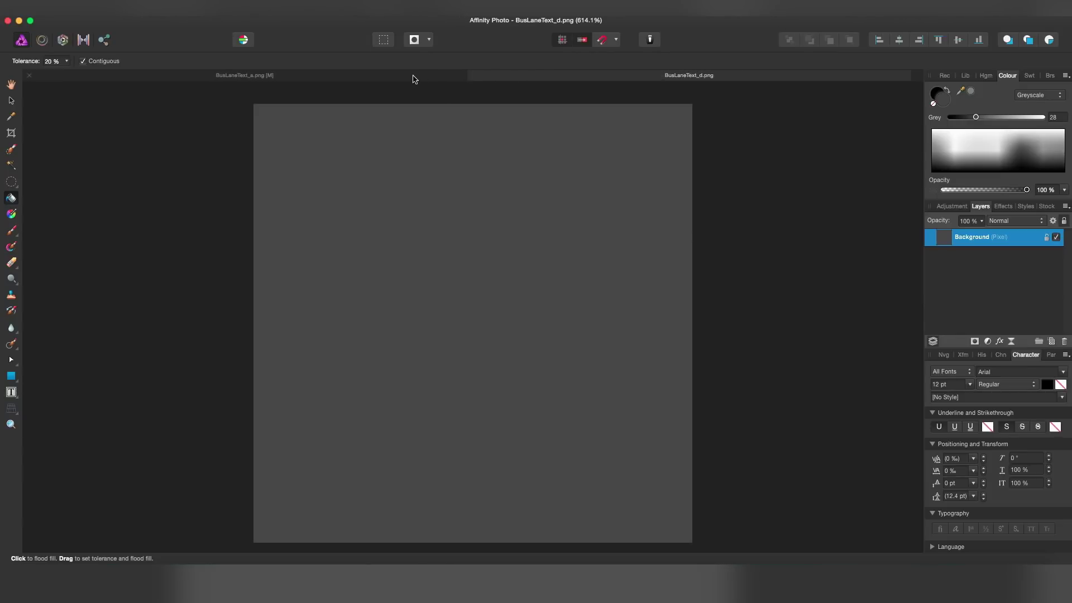
Return to the TOLL LANE document and bring Finder's Import folder forward
click(414, 78)
key(v)
key(super+Tab)
Preview the files, then rename BusLaneText_d.png to TollLaneText_d.png
key(space)
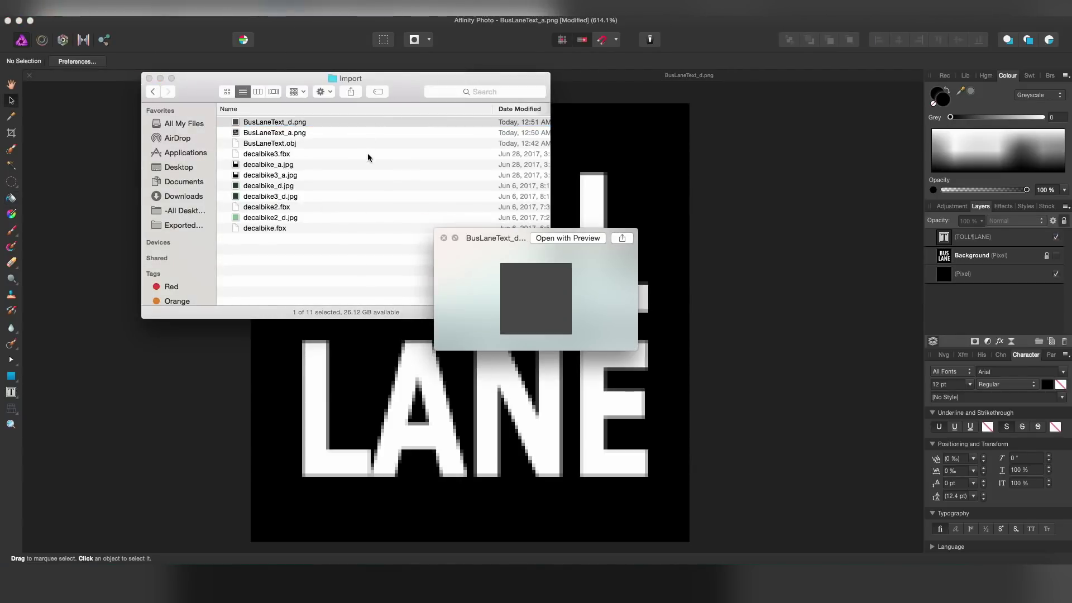
key(Down)
key(Up)
key(space)
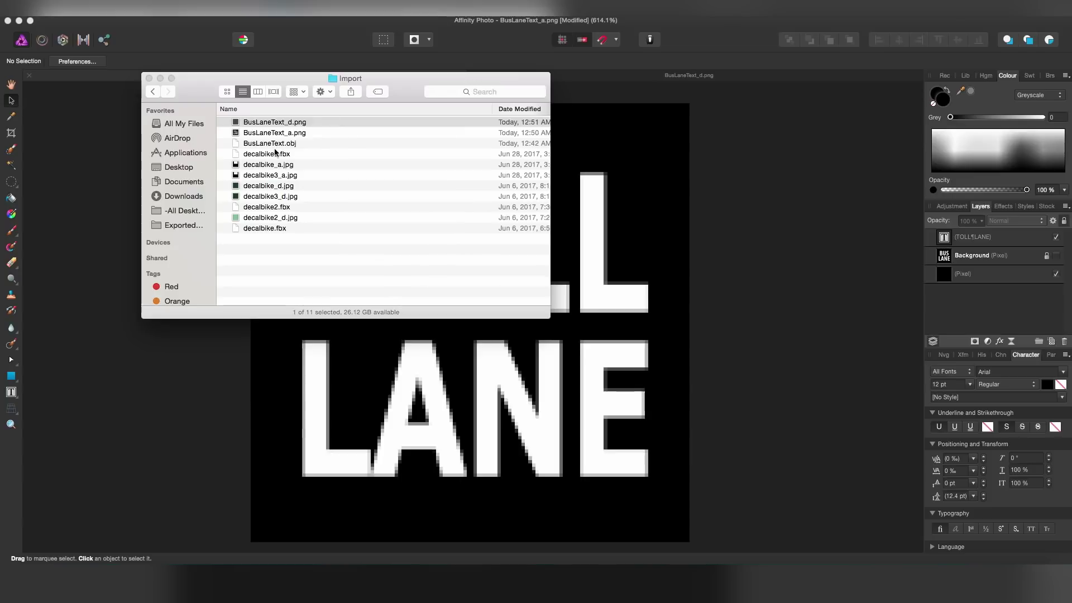
click(263, 123)
click(280, 122)
click(281, 123)
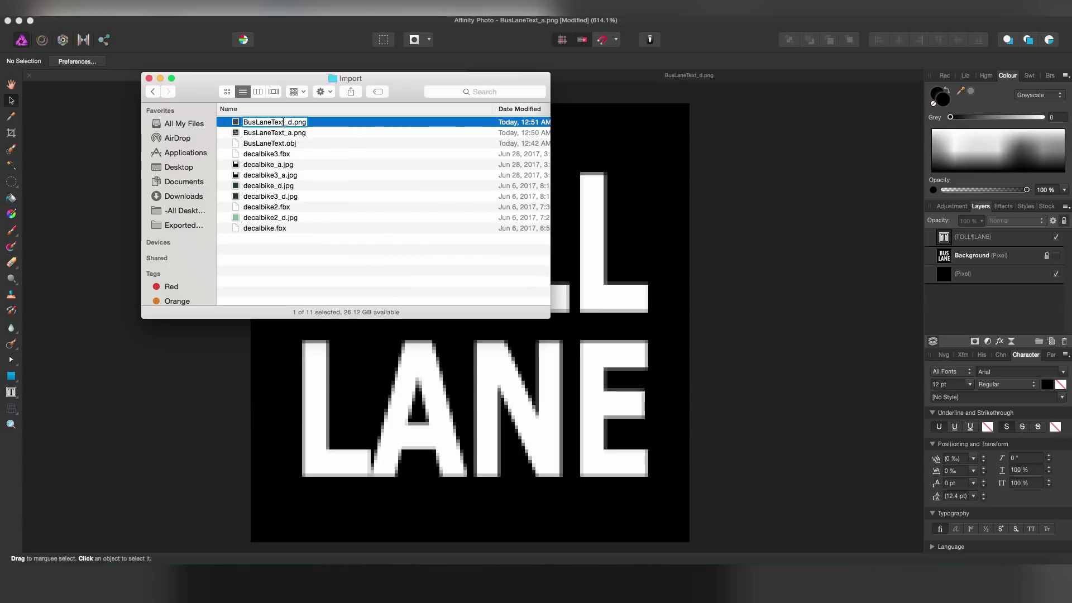
key(shift+Left)
key(shift+Left)
key(shift+Left)
text(Toll)
key(Return)
Rename BusLaneText_a.png to TollLaneText_a.png
click(267, 133)
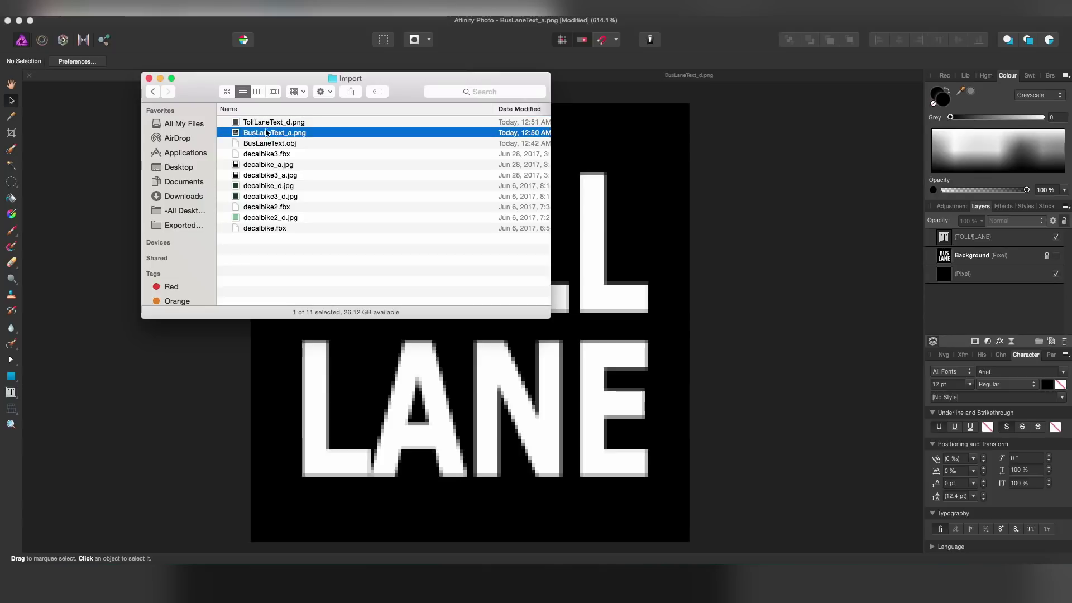
click(254, 134)
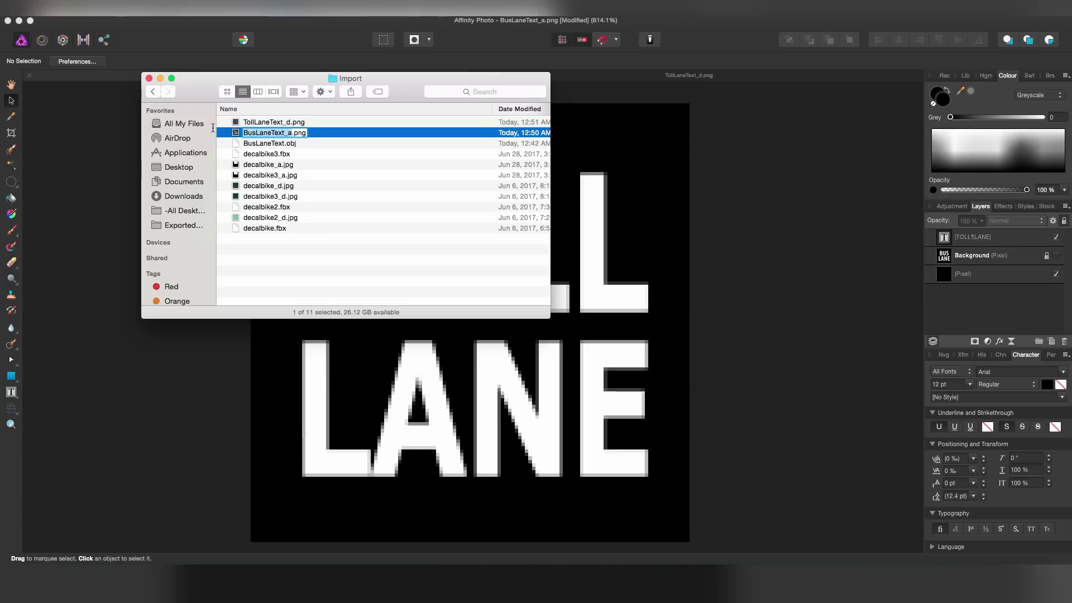
key(Left)
key(shift+Right)
key(shift+Right)
key(shift+Right)
text(Toll)
key(Return)
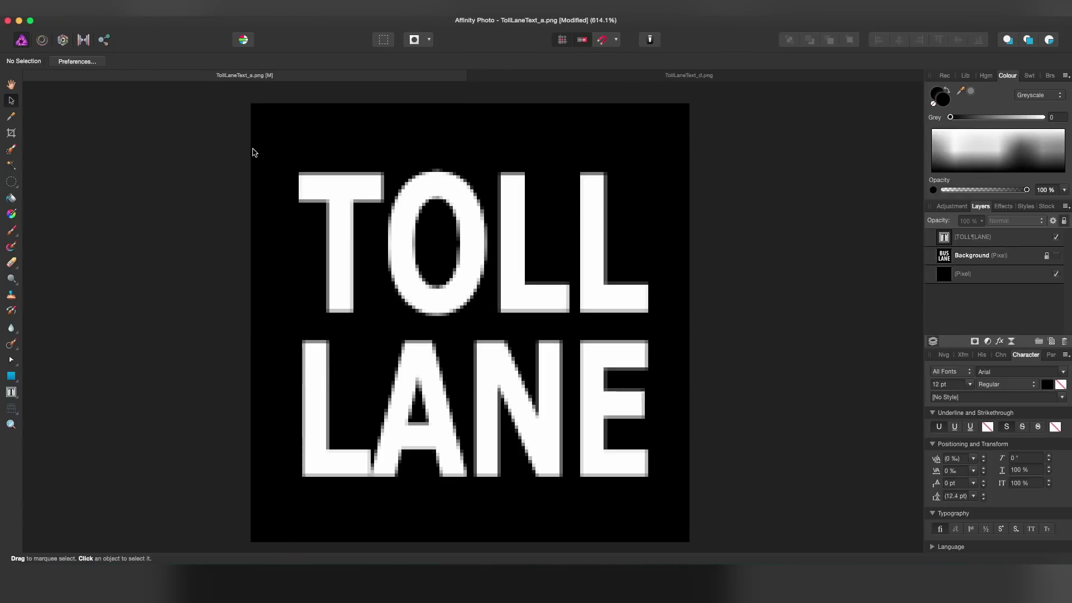
key(super+Tab)
Rename BusLaneText.obj to TollLaneText.obj and preview TollLaneText_a.png
click(262, 144)
click(253, 144)
key(Left)
key(shift+Right)
key(shift+Right)
key(shift+Right)
text(To)
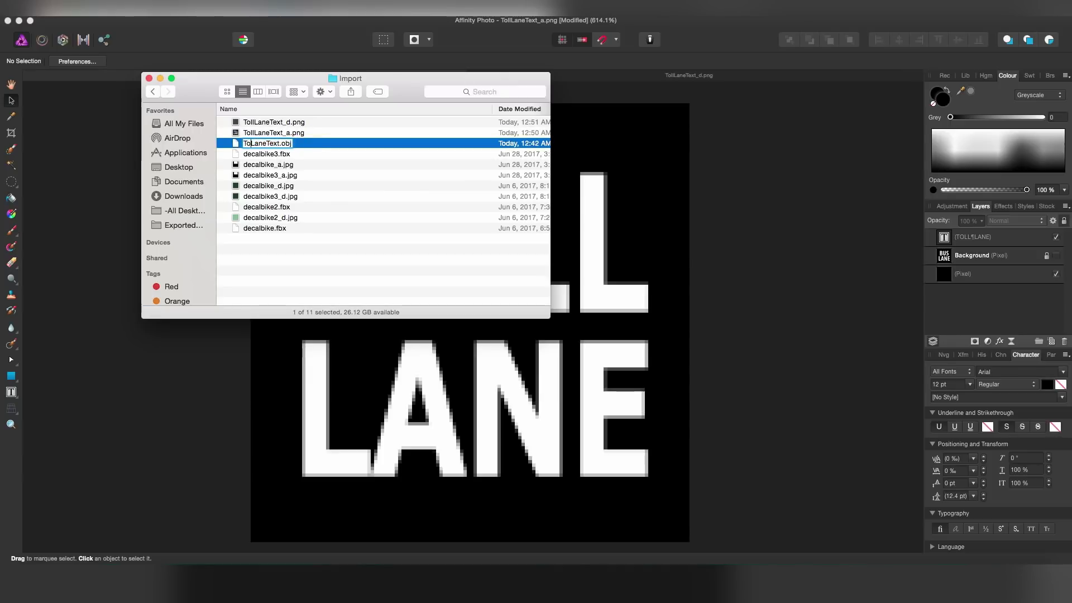
text(ll)
key(Return)
click(248, 133)
key(space)
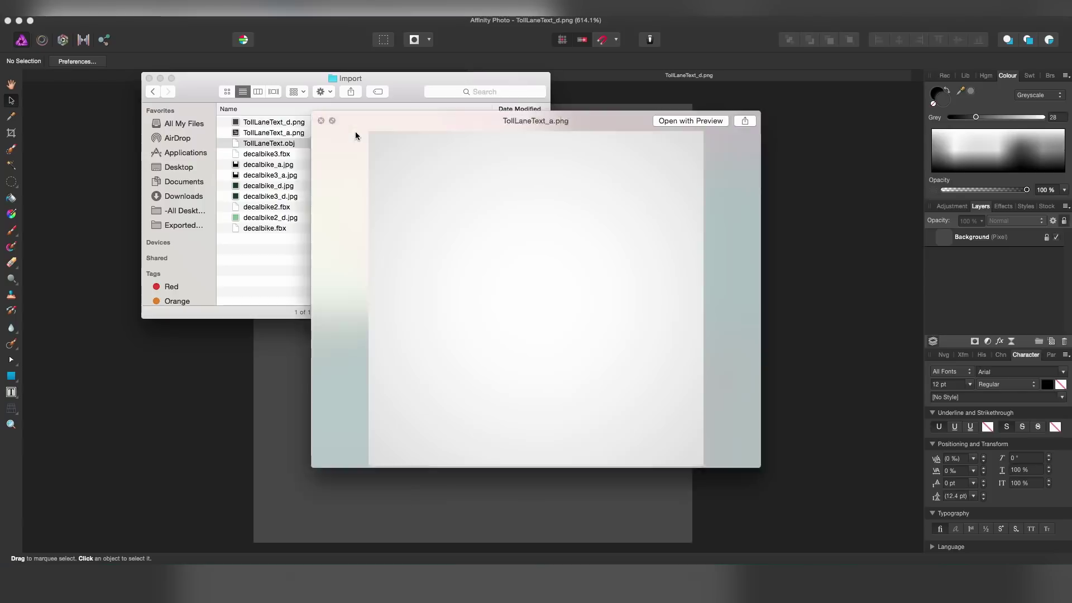
key(space)
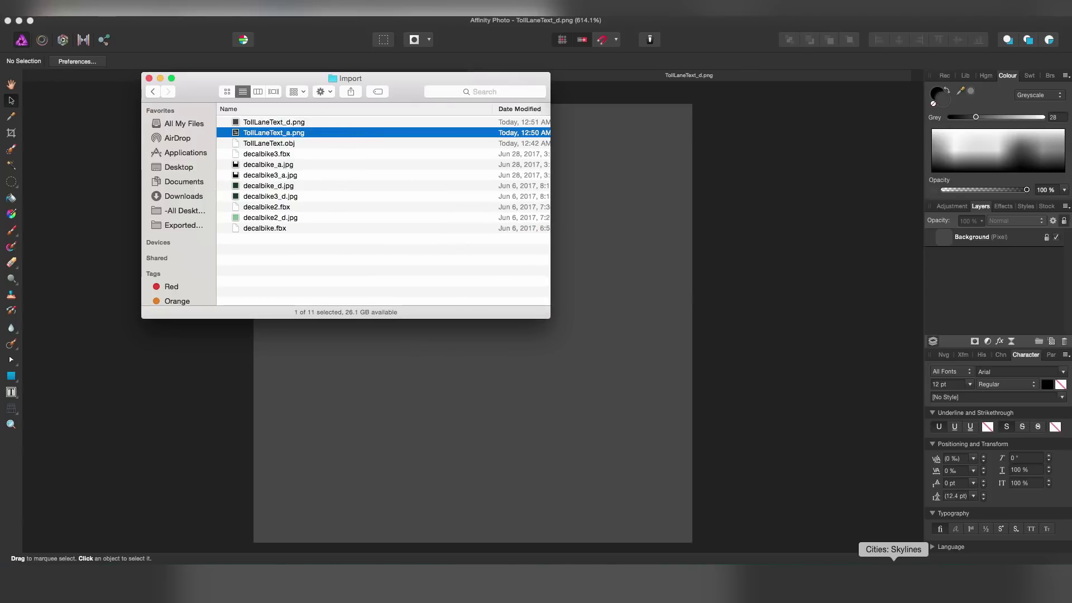
Close the BusLaneText prop preview and Scene Explorer, then quit the city to desktop
click(893, 581)
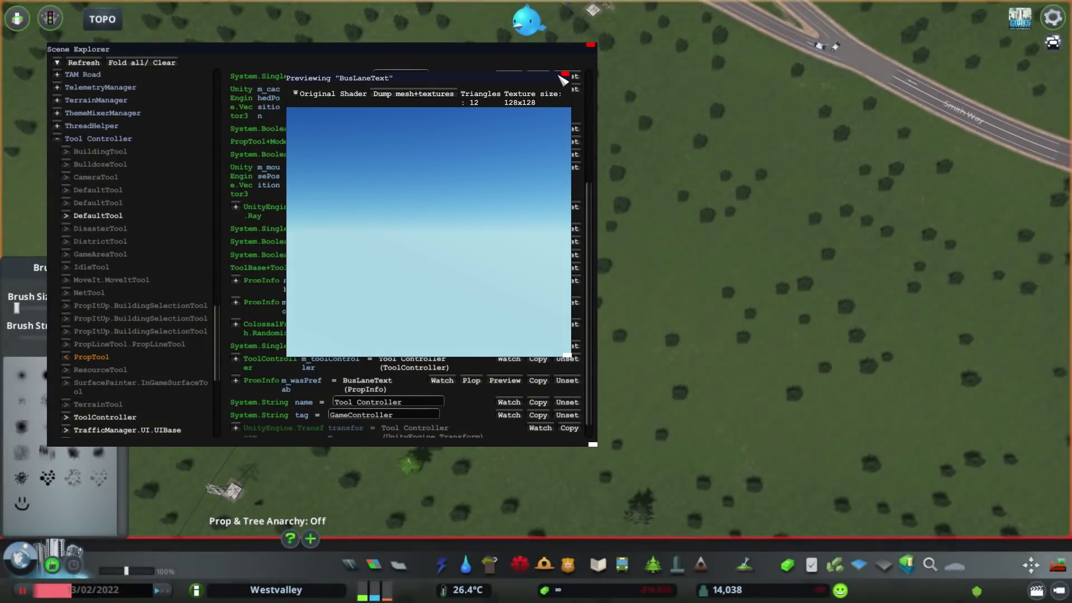
click(565, 73)
click(590, 45)
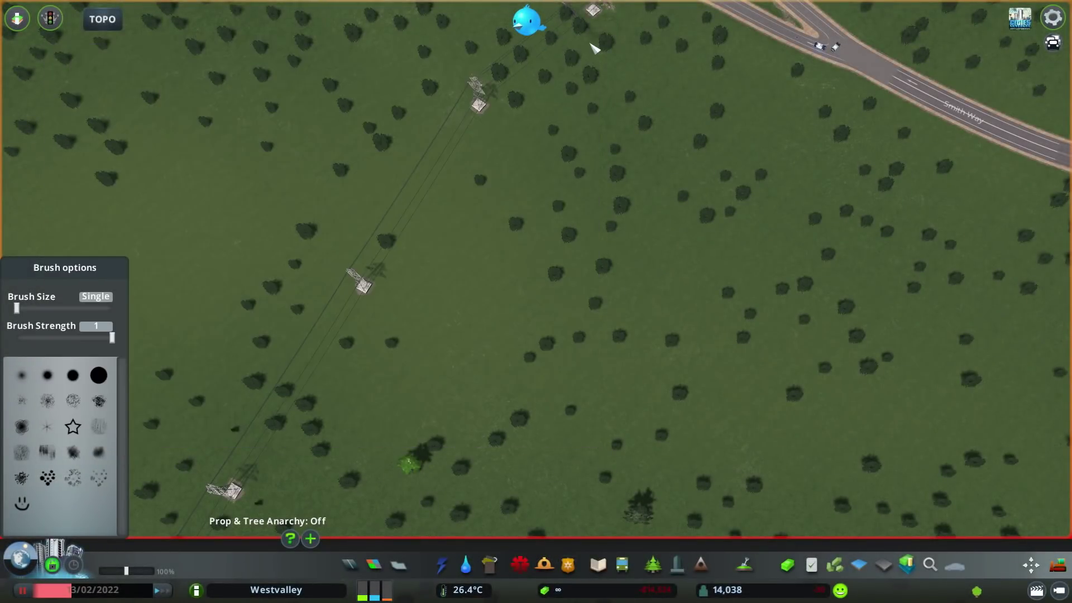
key(Escape)
click(555, 410)
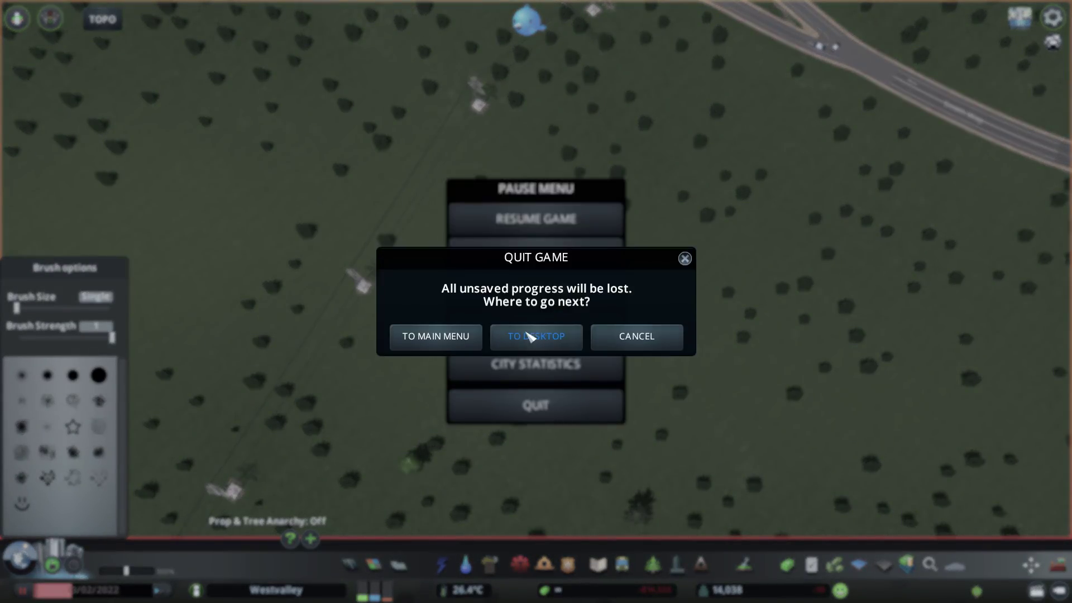
click(565, 344)
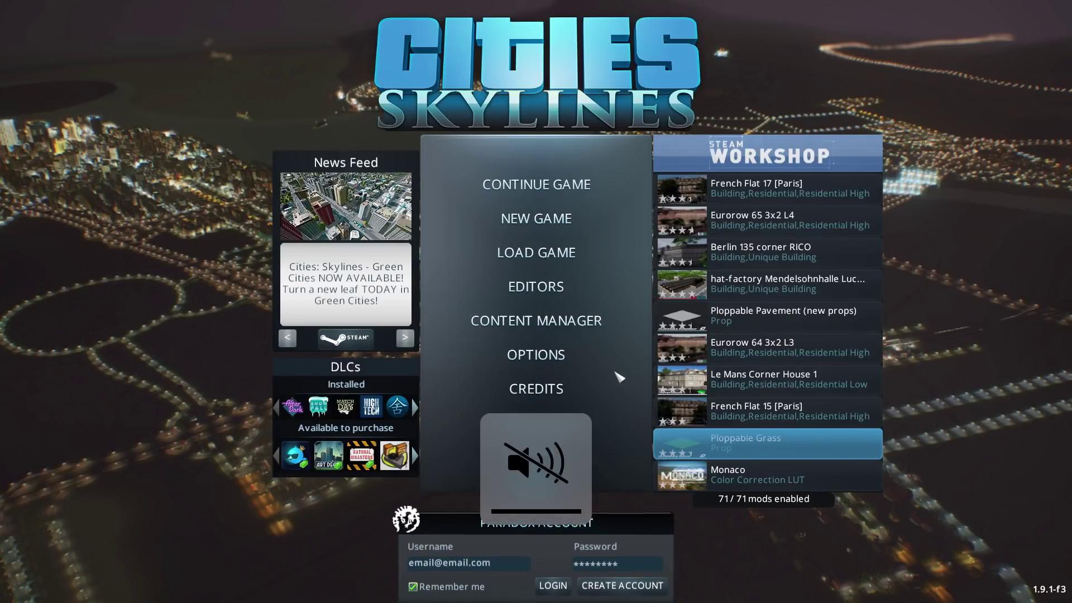
Disable all assets in Content Manager, then browse the categories down to the Mods list
click(548, 326)
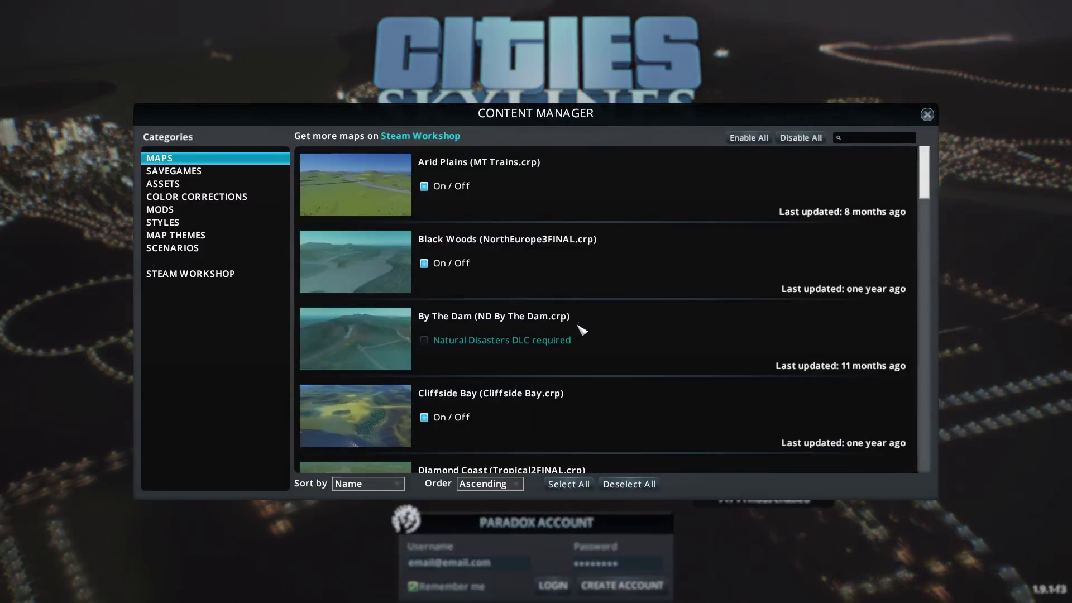
click(206, 189)
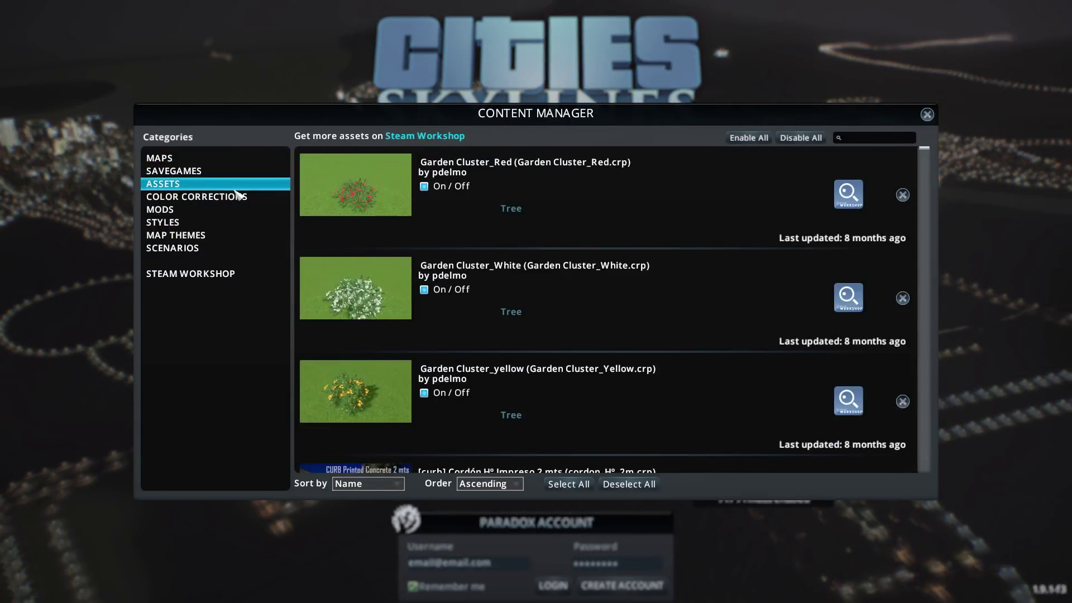
click(803, 142)
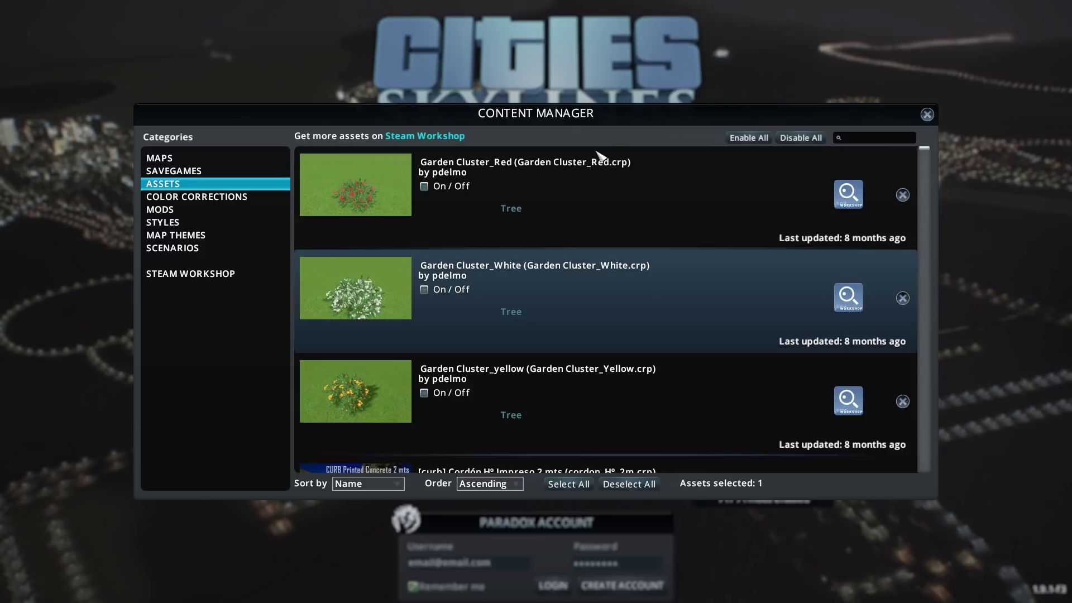
ctrl+click(580, 202)
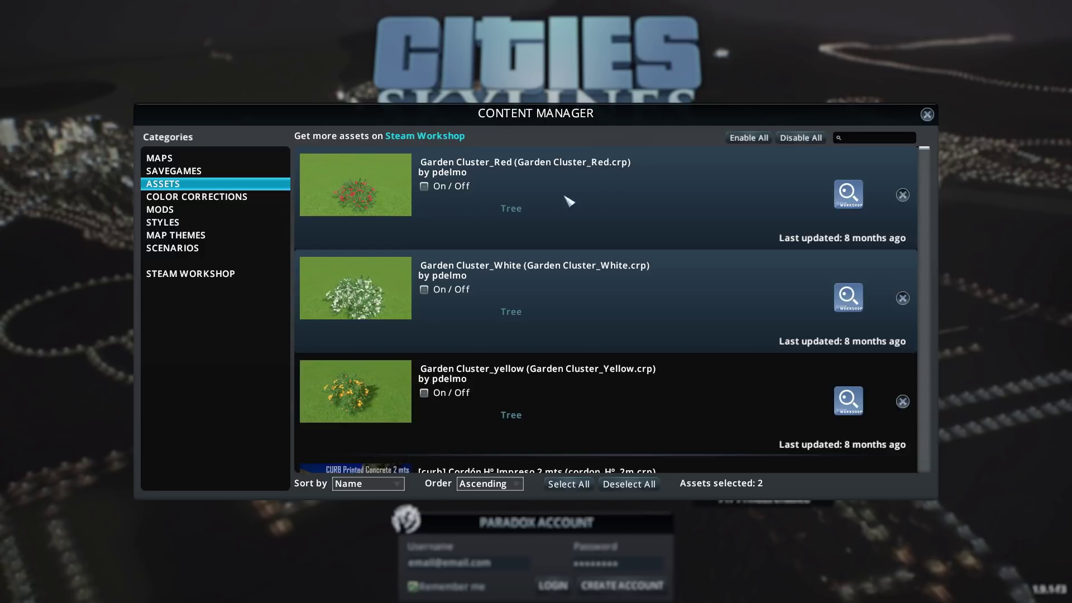
click(217, 200)
click(218, 185)
scroll(743, 363, down, 5)
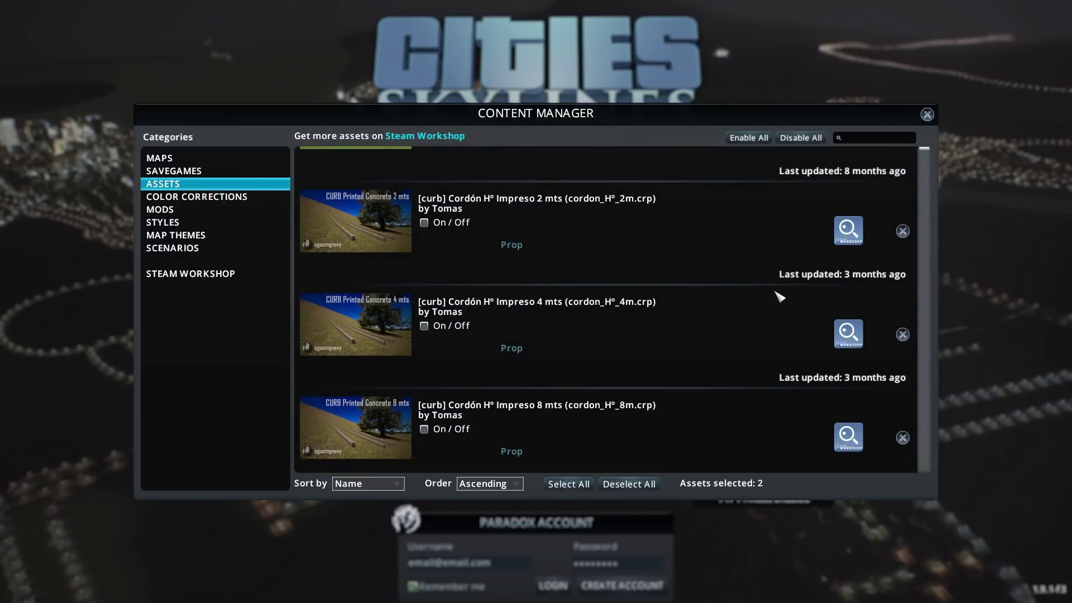
click(196, 211)
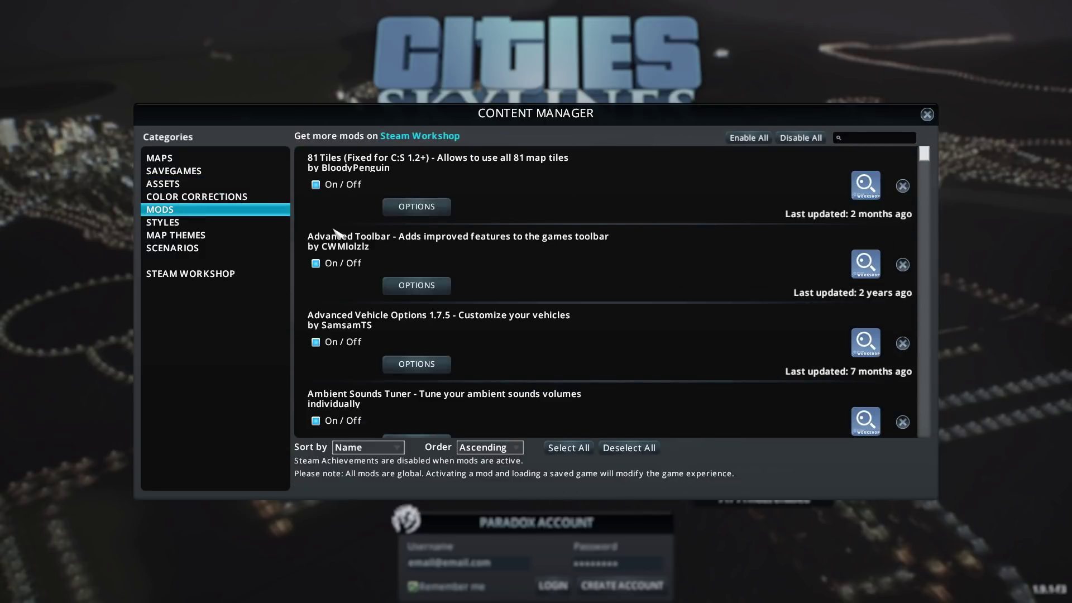
Close Content Manager and start a New asset via Editors > Asset Editor
click(926, 114)
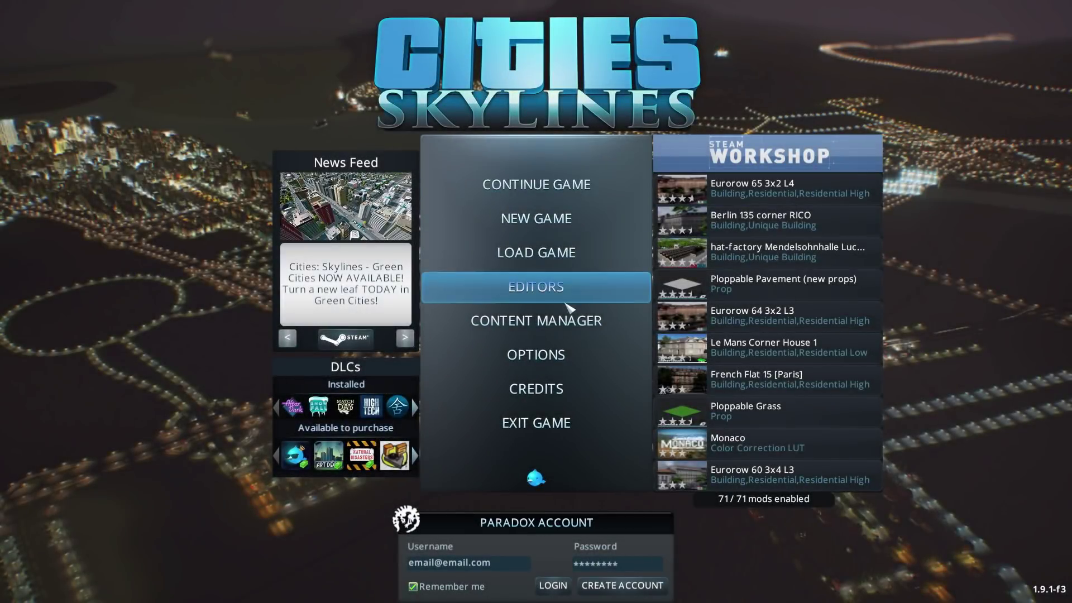
click(565, 297)
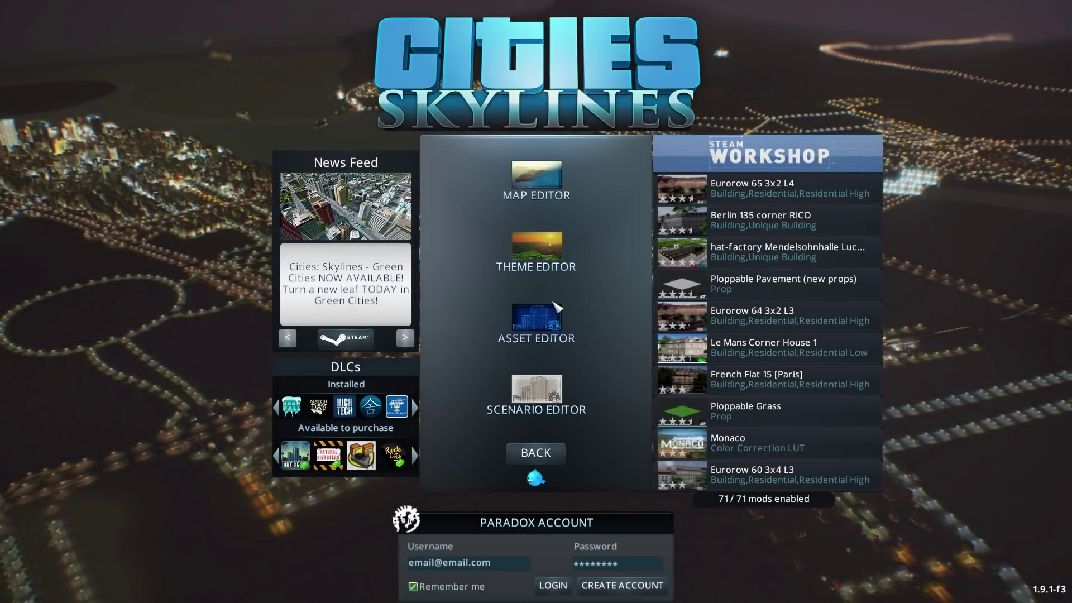
click(556, 309)
click(519, 352)
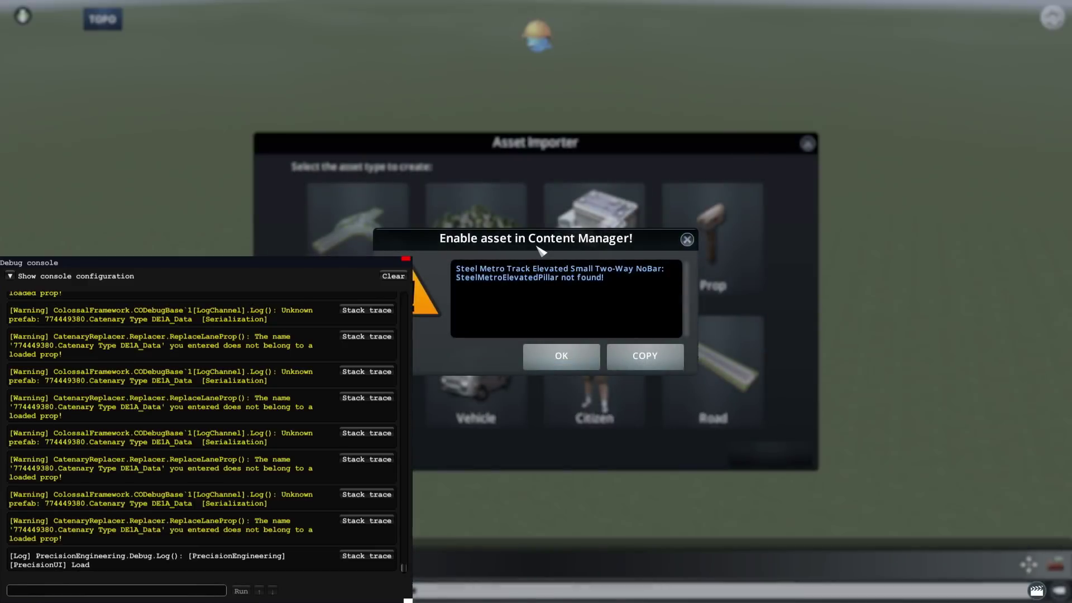
Dismiss the missing-asset warning and create a Prop from the 100 Speed Limit template
click(569, 358)
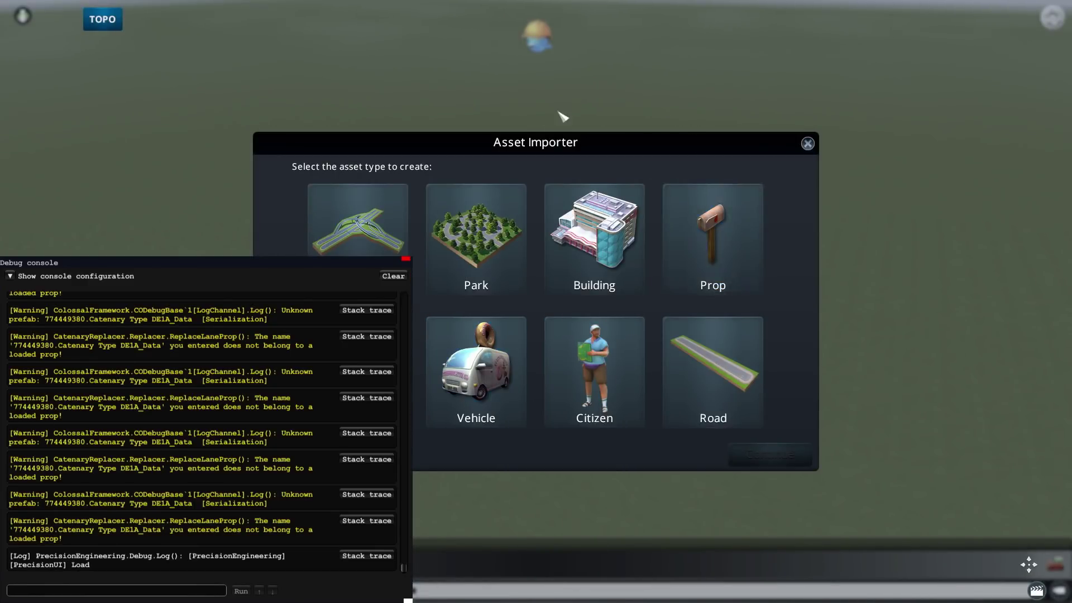
click(744, 271)
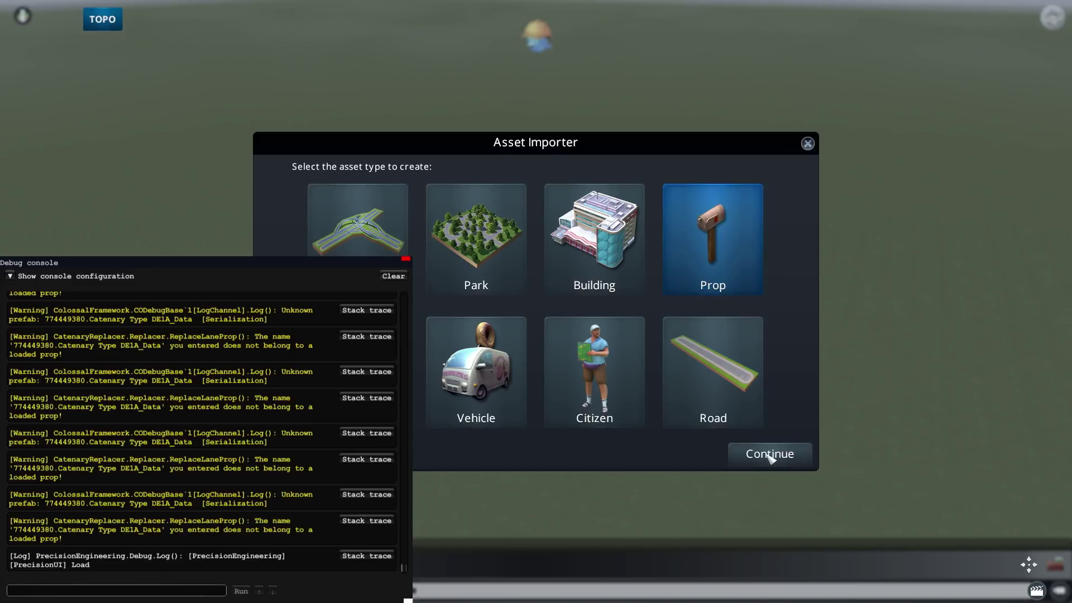
click(770, 454)
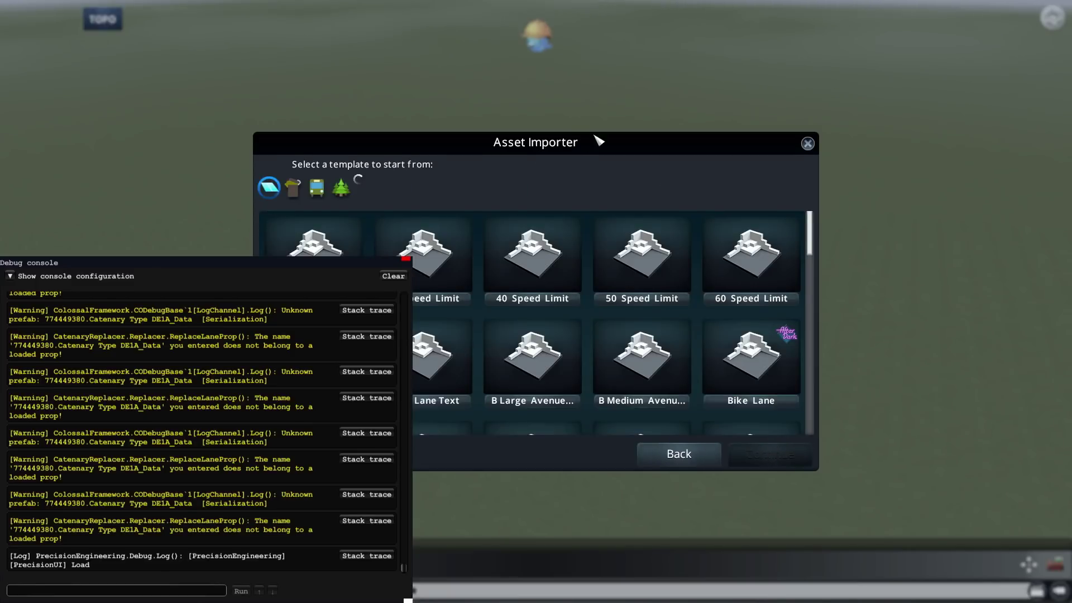
drag(597, 139, 722, 80)
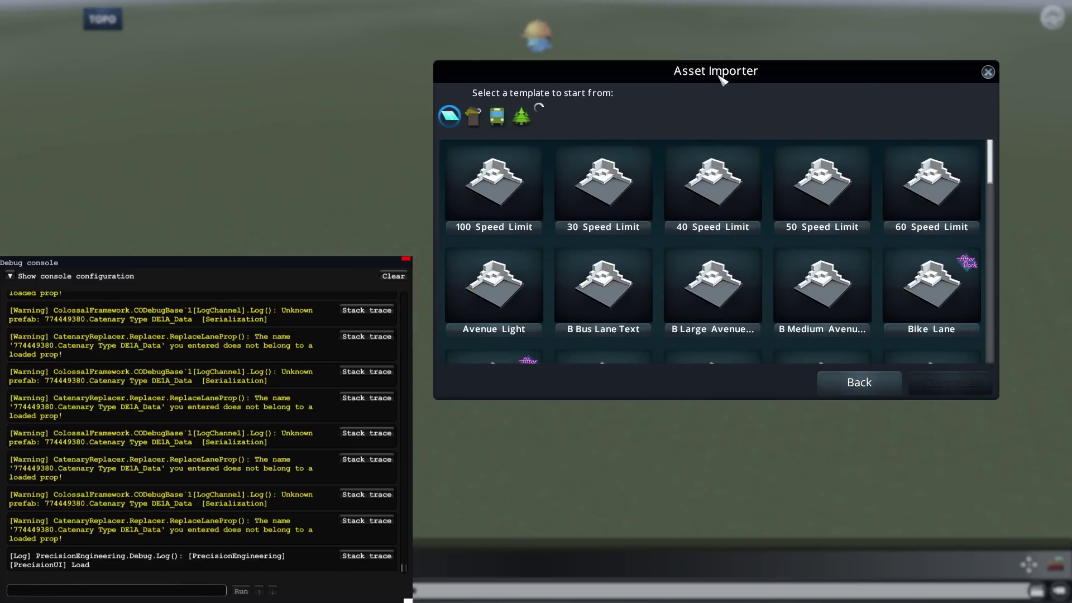
click(505, 202)
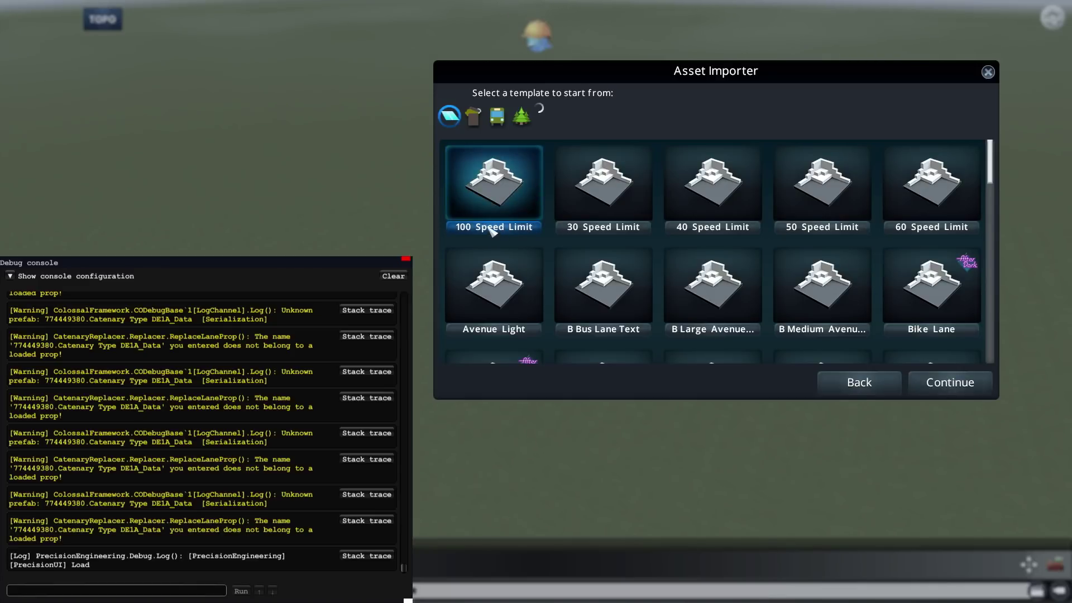
click(942, 391)
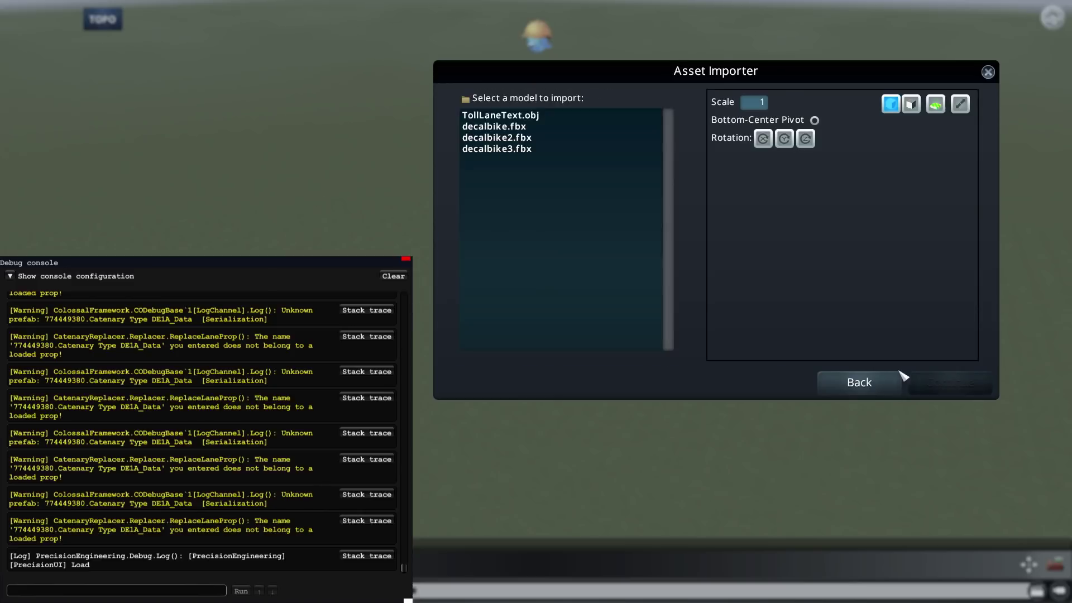
Load the TollLaneText.obj model at scale 100 and continue
click(500, 114)
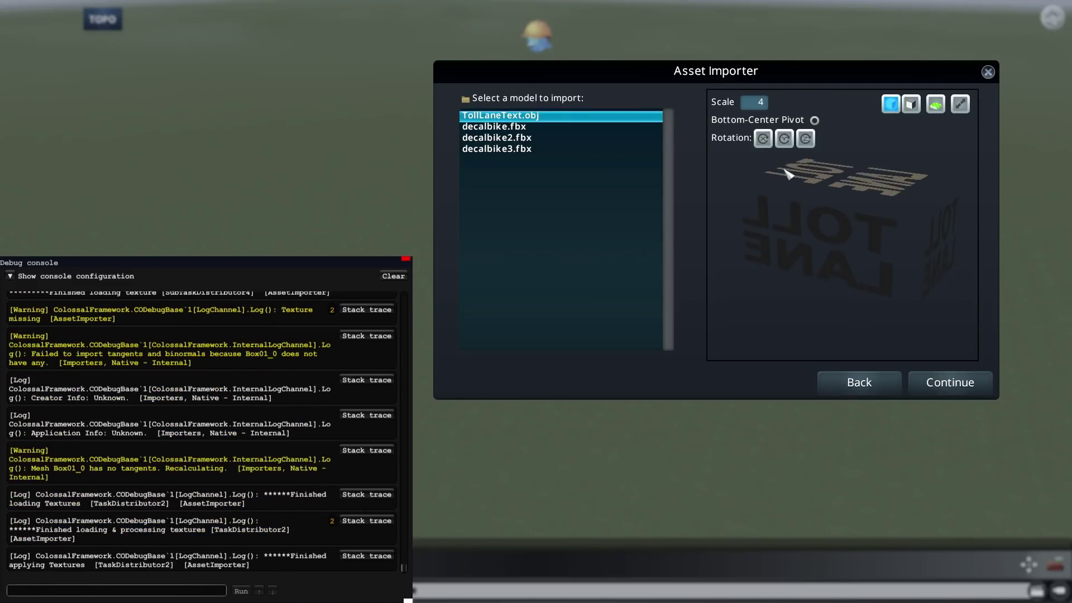
click(759, 106)
text(100)
click(929, 384)
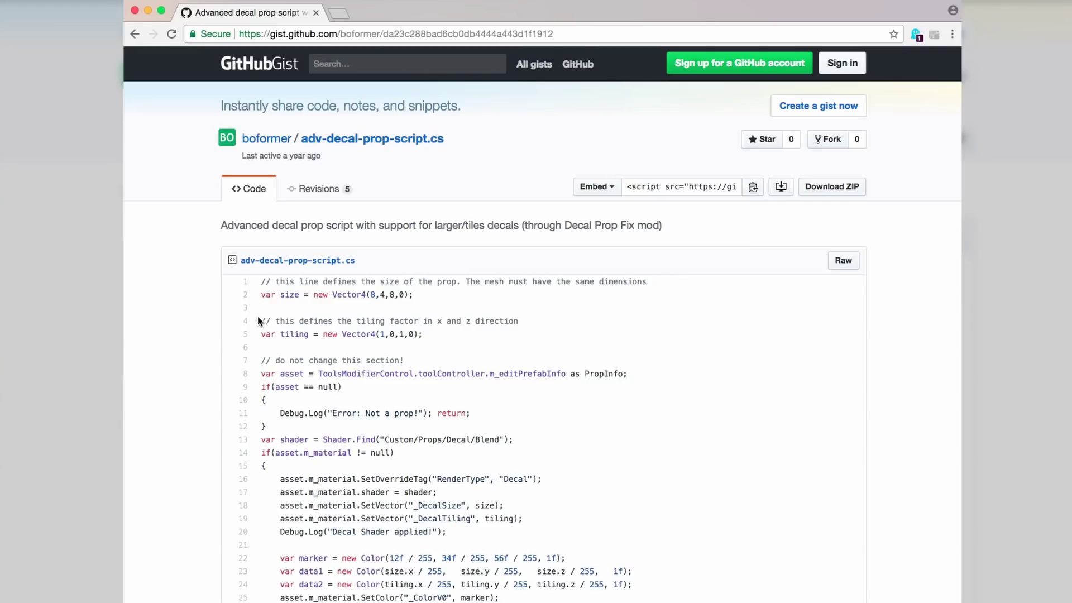
Scroll the gist and select the whole adv-decal-prop-script.cs code
scroll(258, 320, down, 3)
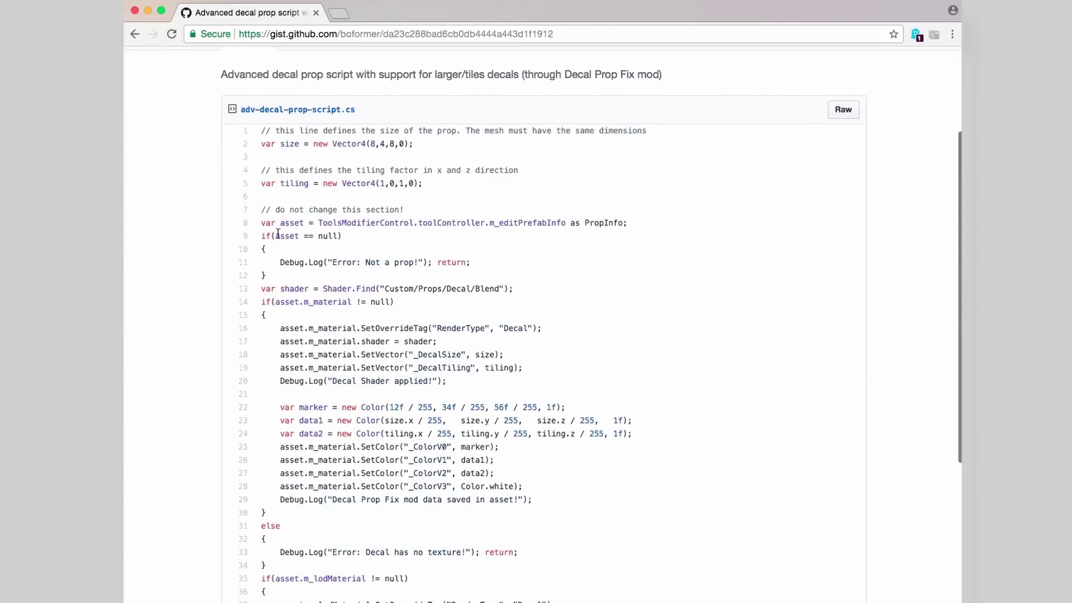
drag(261, 131, 522, 495)
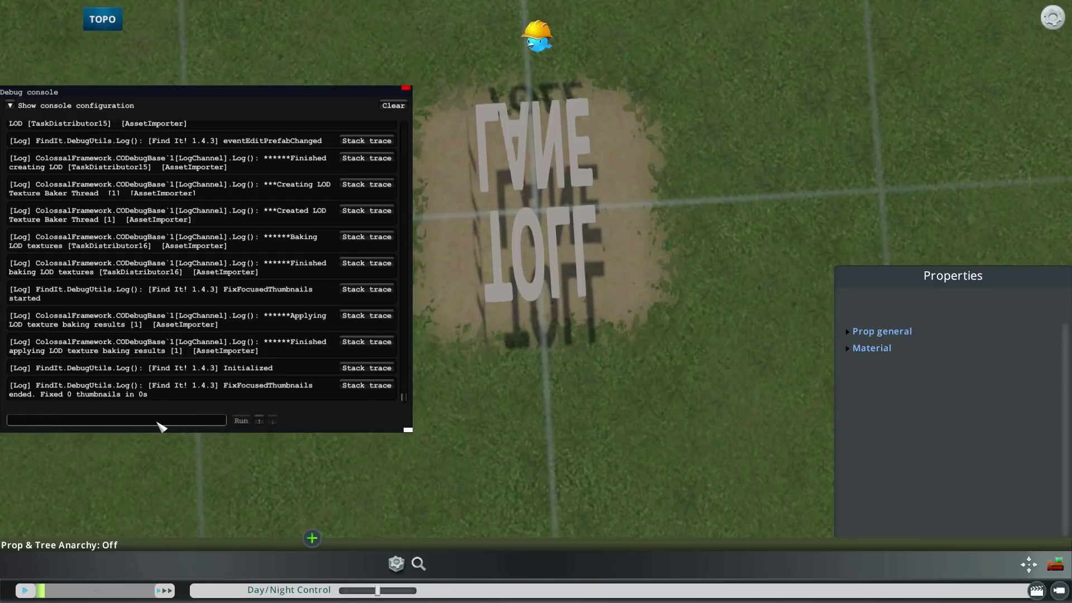
Paste the decal script into the console, change its size to 3,3,6, and run it
click(158, 422)
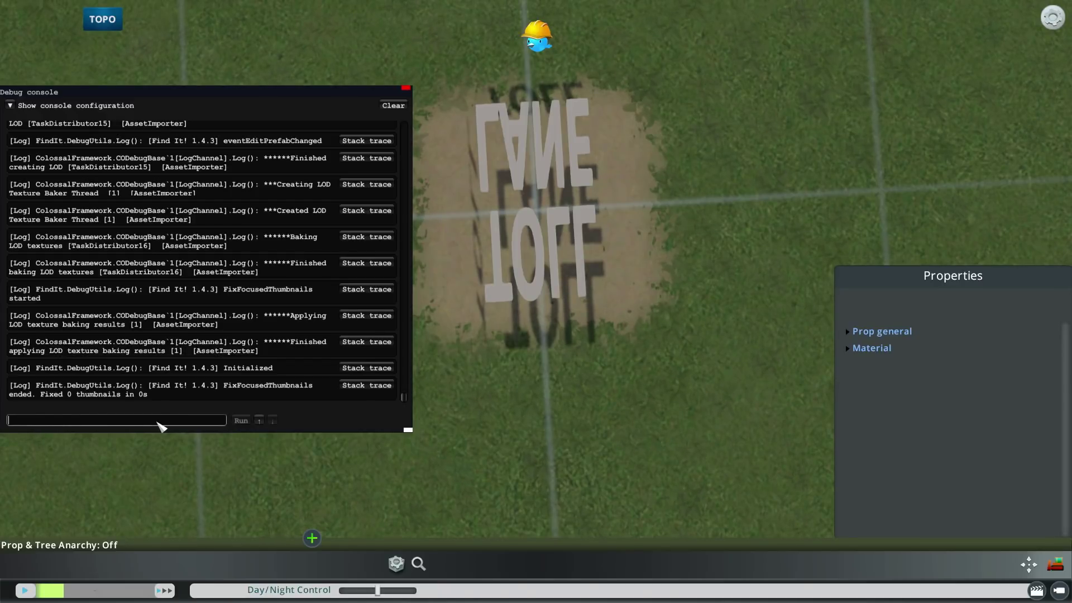
key(ctrl+v)
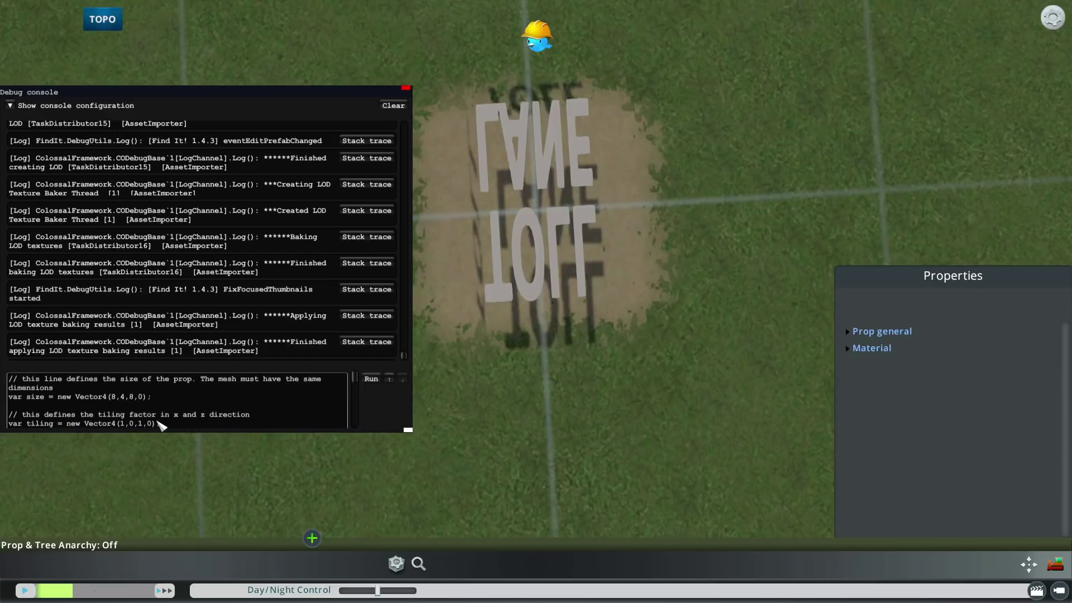
click(116, 397)
key(BackSpace)
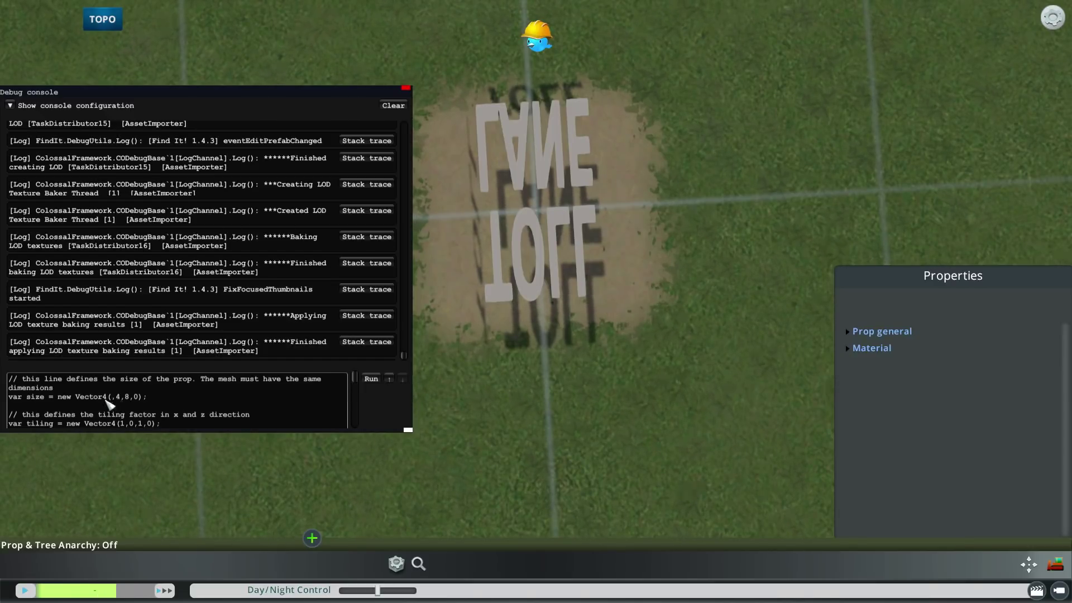
text(3)
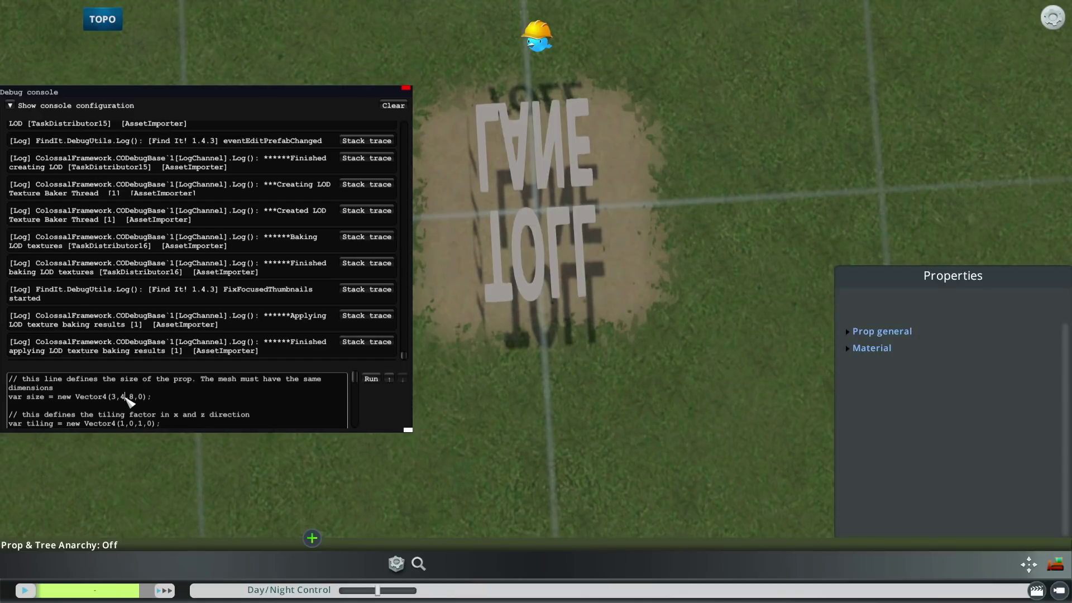
click(125, 397)
key(BackSpace)
text(3)
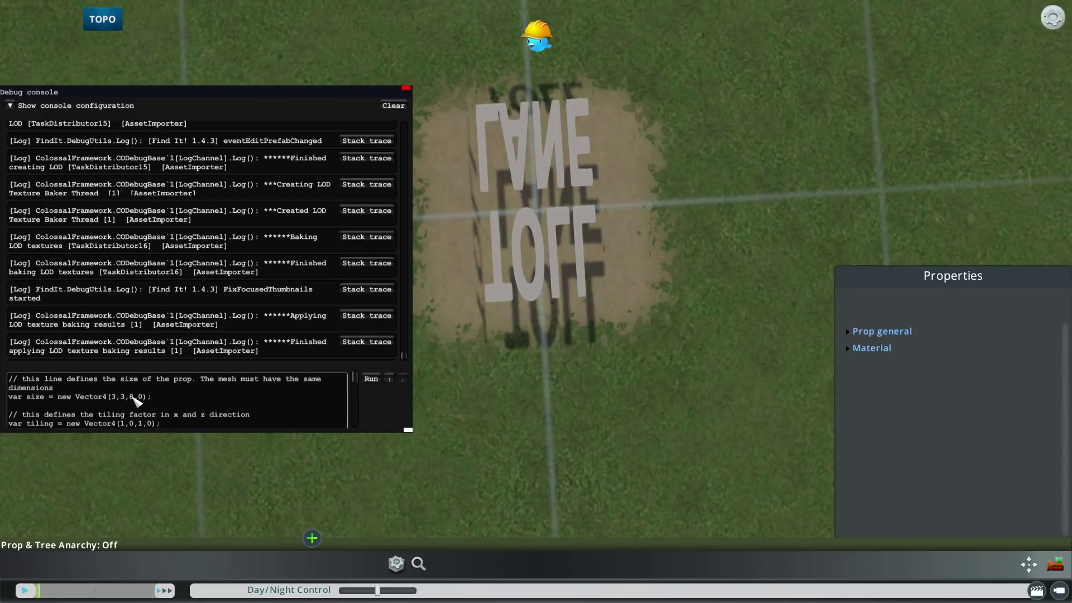
click(135, 398)
key(BackSpace)
text(6)
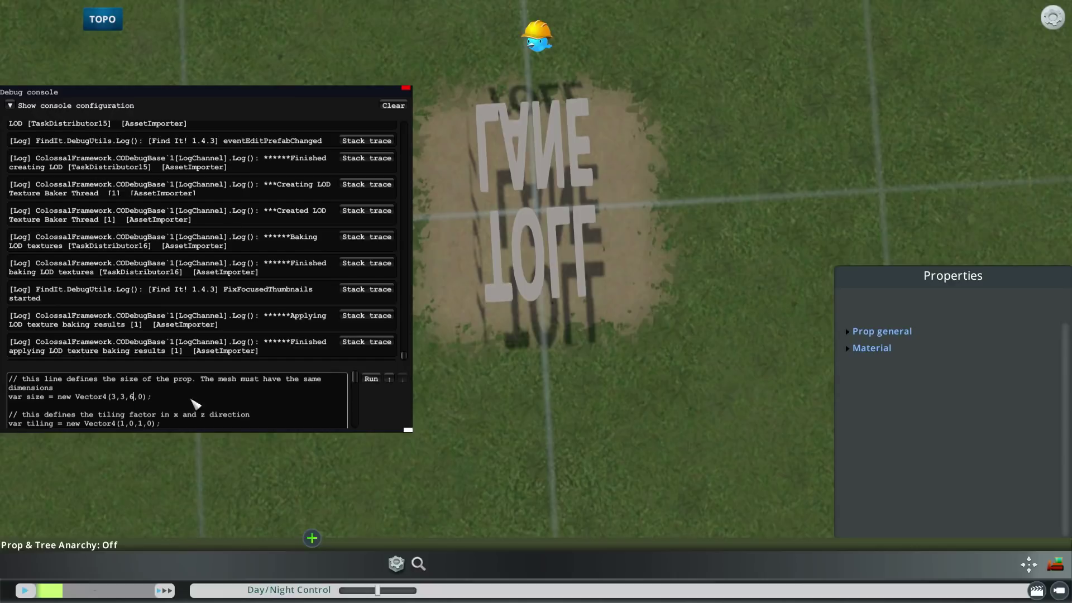
click(371, 379)
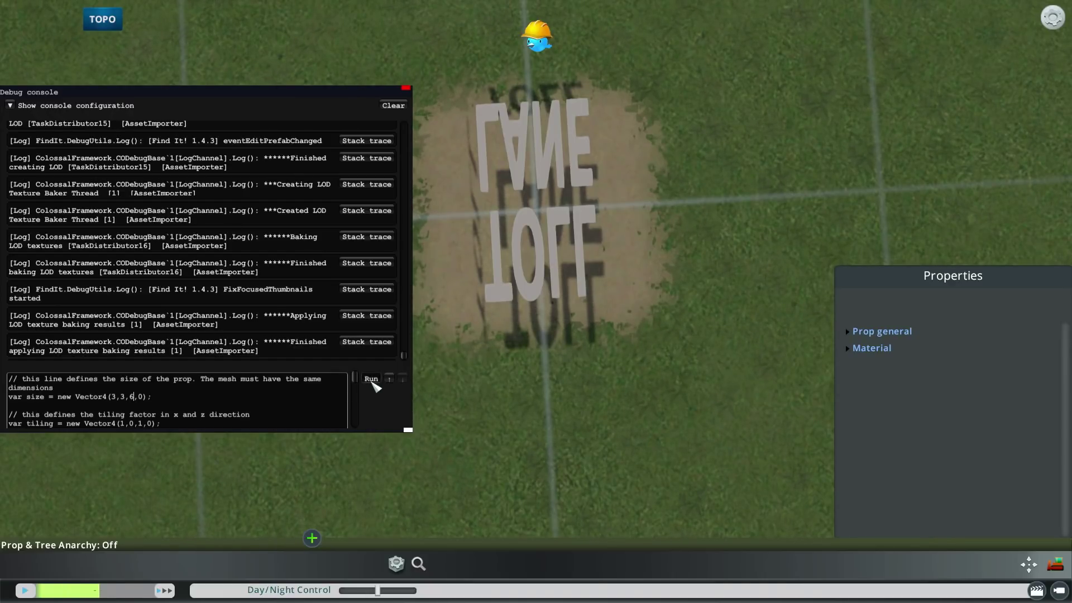
click(371, 380)
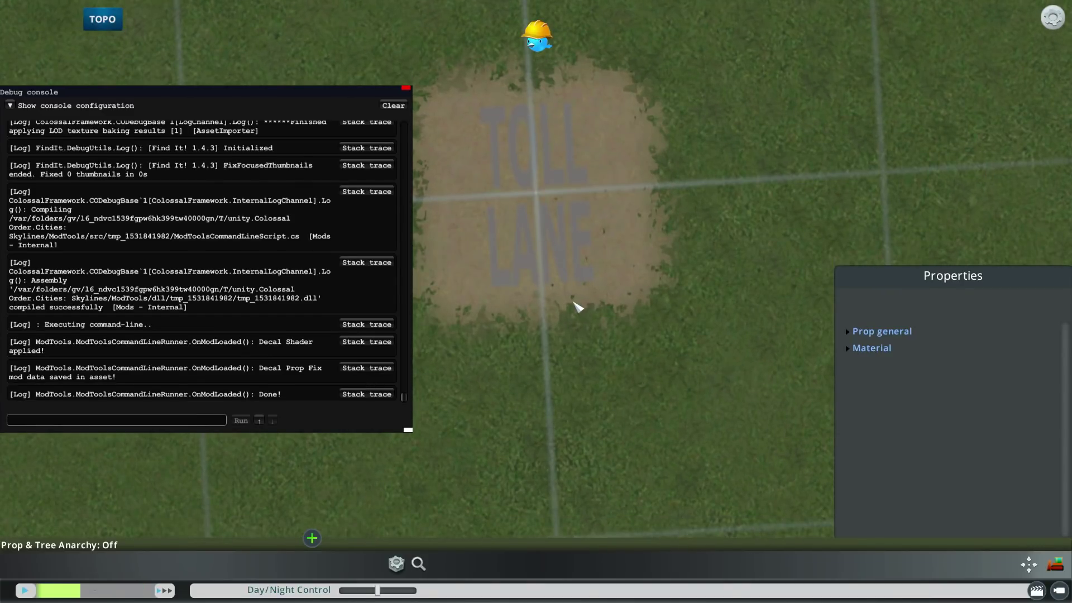
Save the prop as 'toll lane decal' with the toll lane image as its thumbnail
key(Escape)
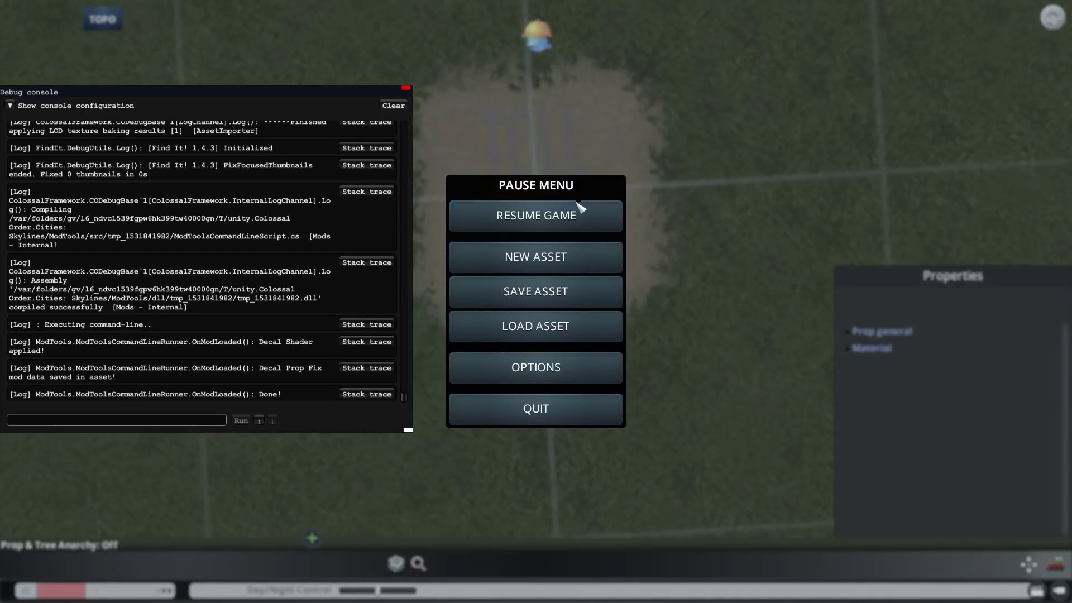
click(564, 293)
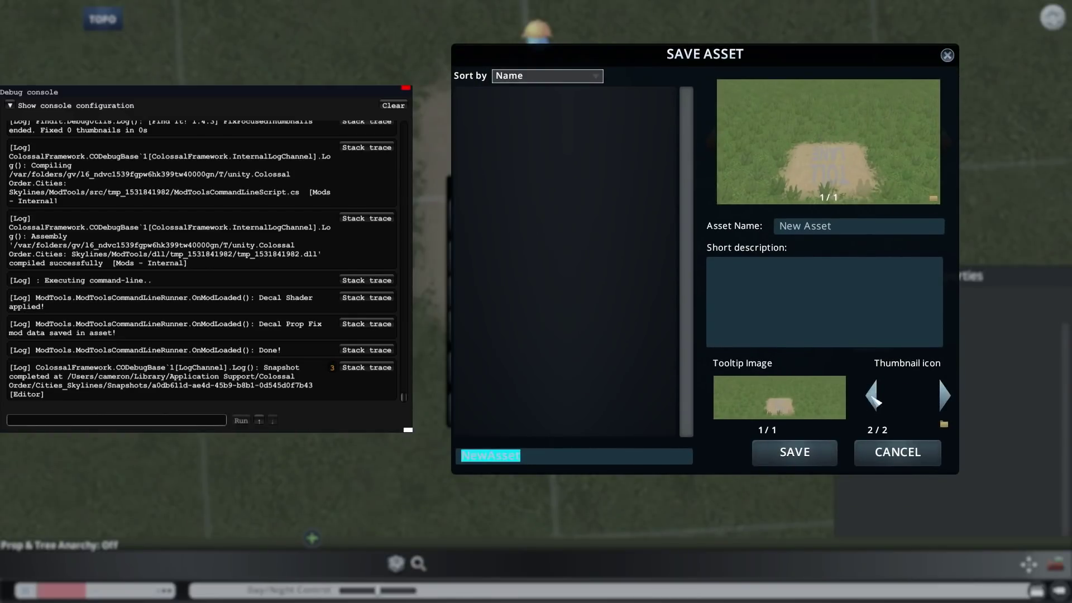
click(945, 425)
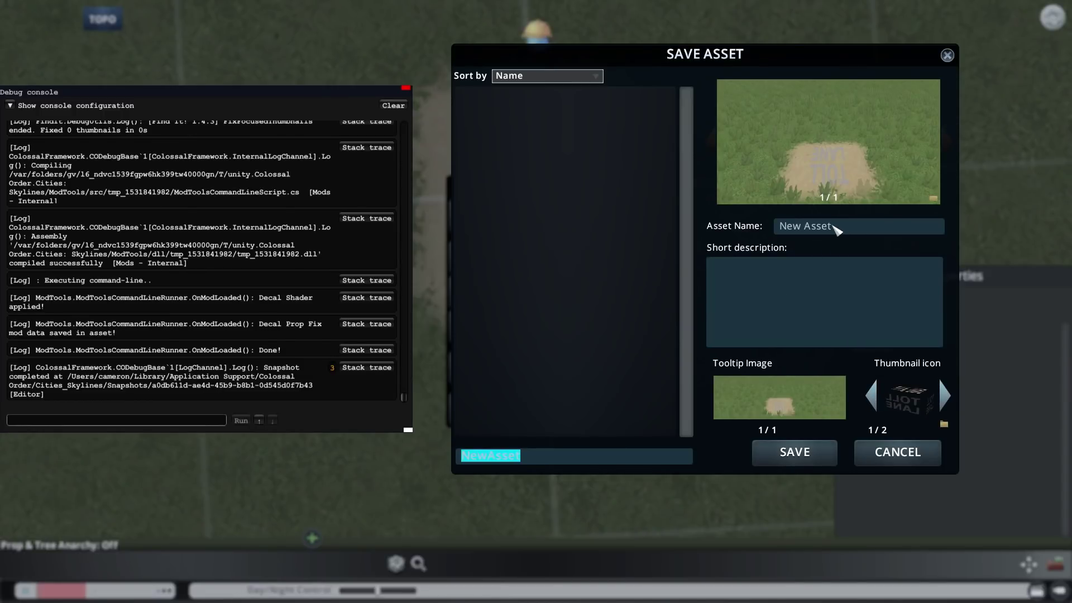
click(748, 226)
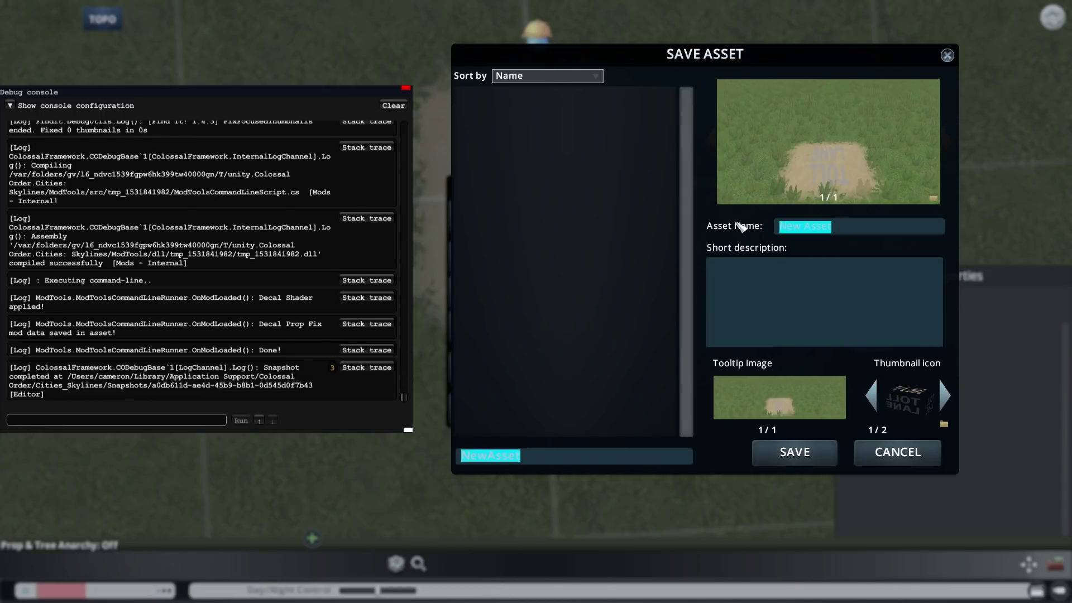
text(toll)
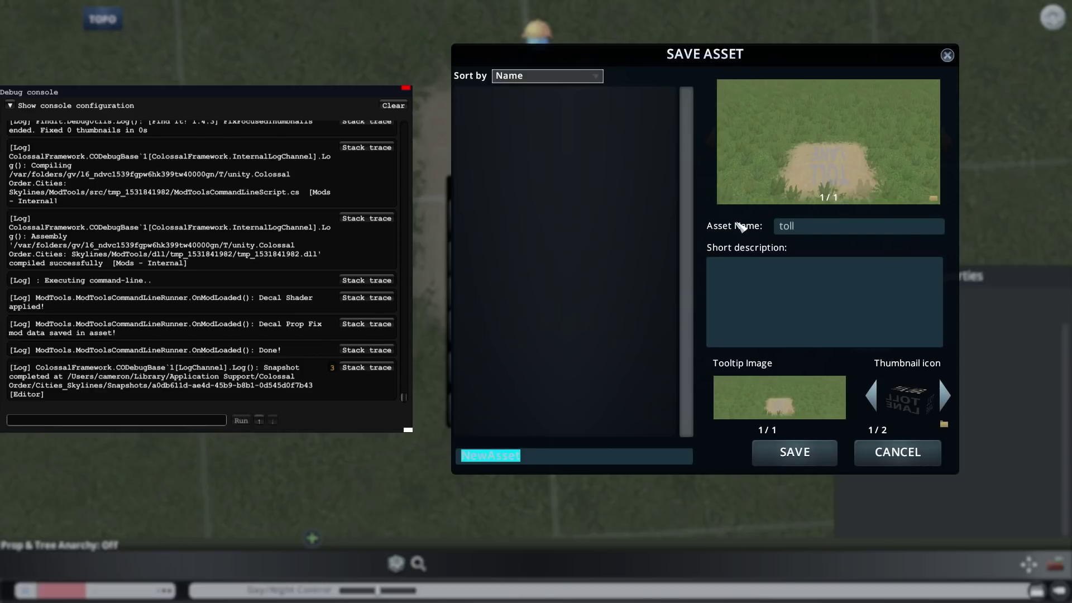
text( lane decaol)
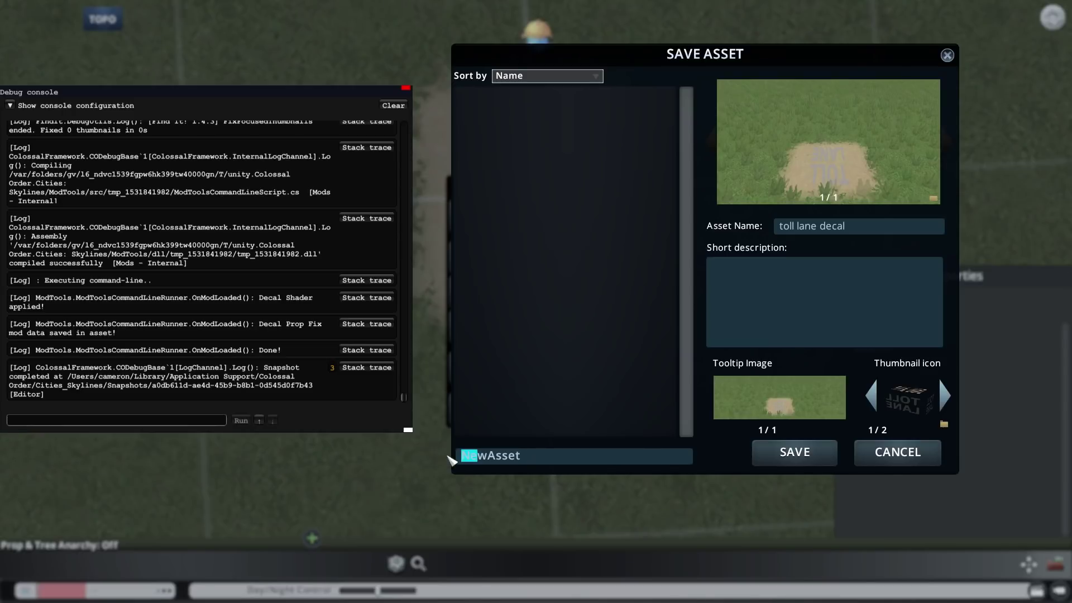
click(467, 456)
double_click(512, 458)
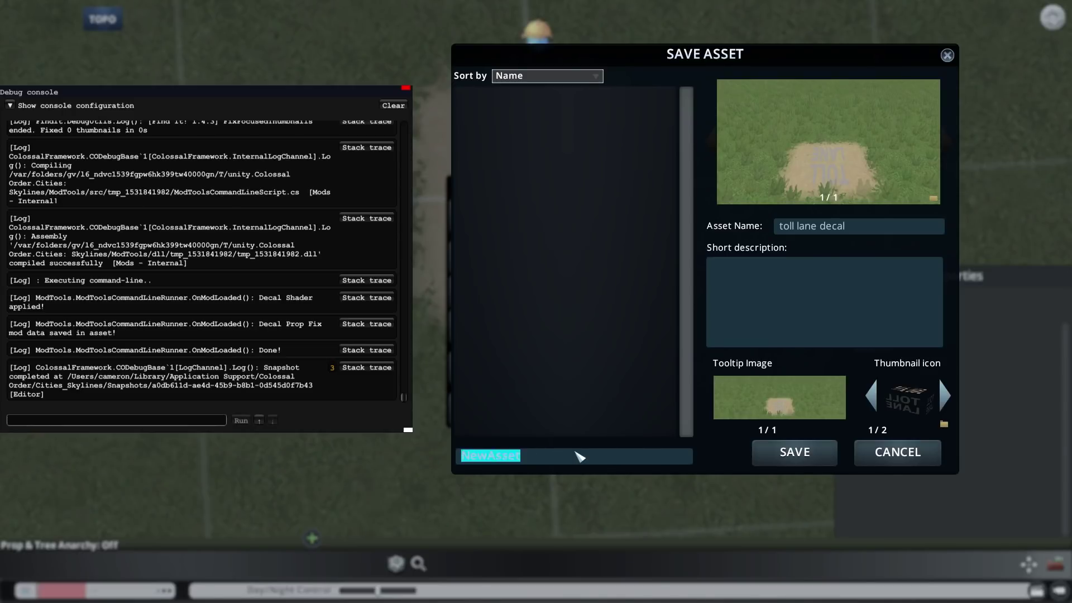
text(toll lane)
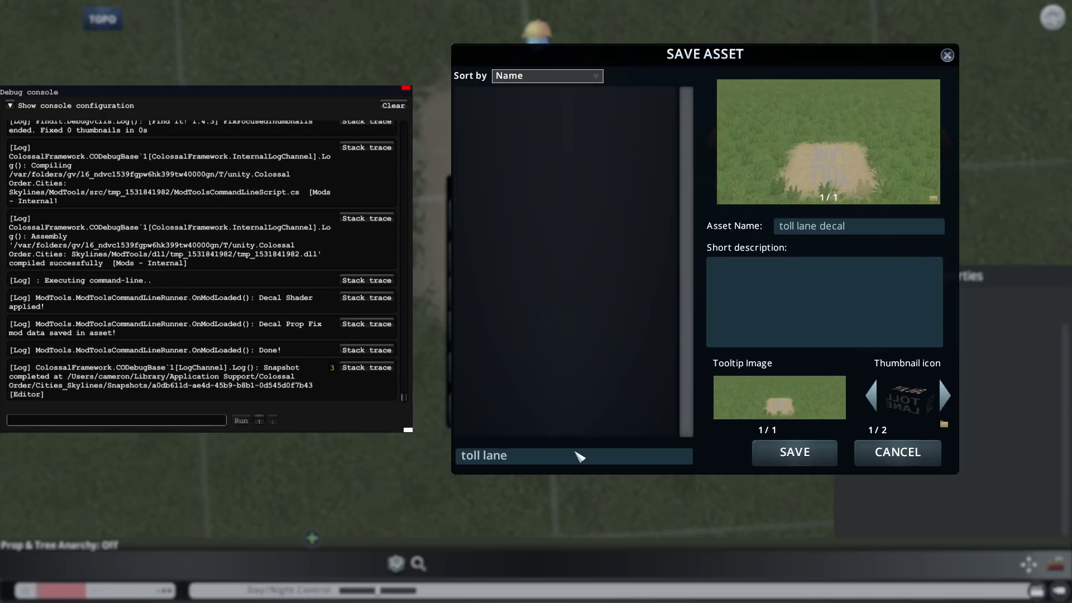
text( decal)
click(791, 458)
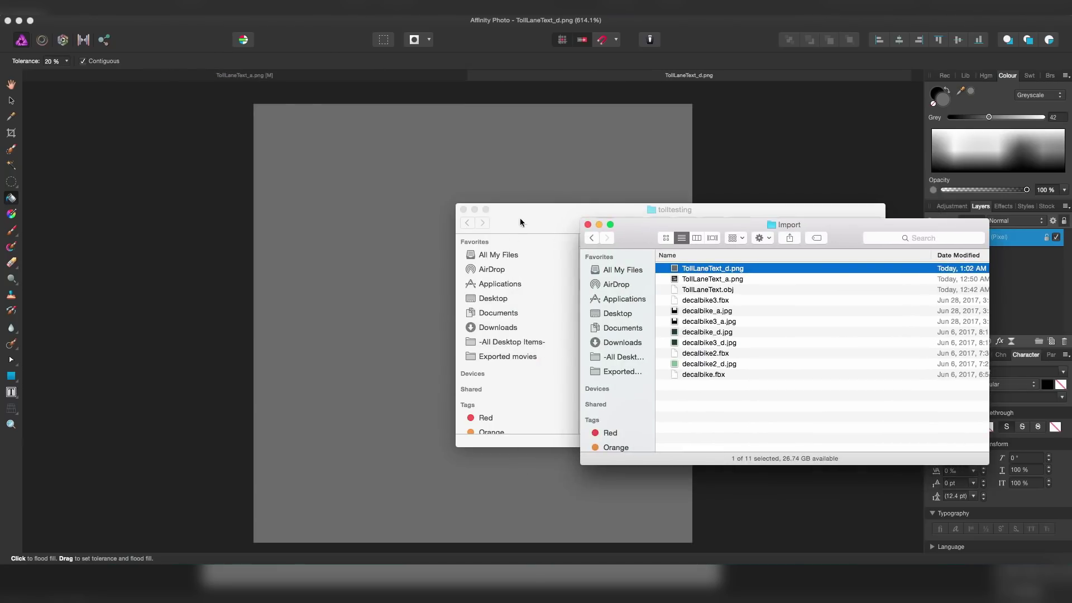
Retype TOLL as TRAM in the TollLaneText_a.png text layer so it reads TRAM LANE
click(589, 158)
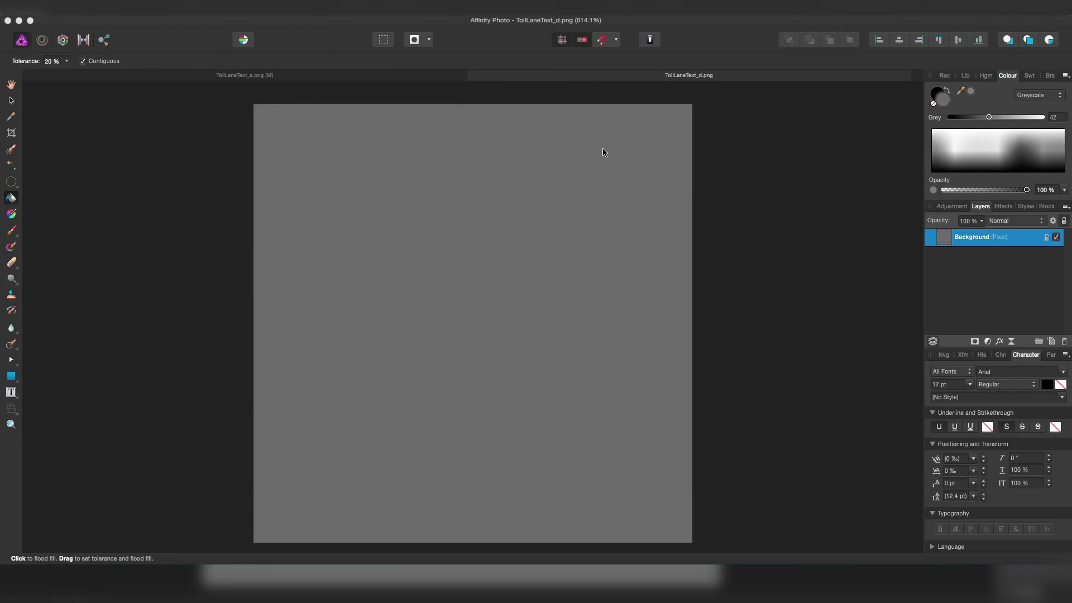
click(326, 80)
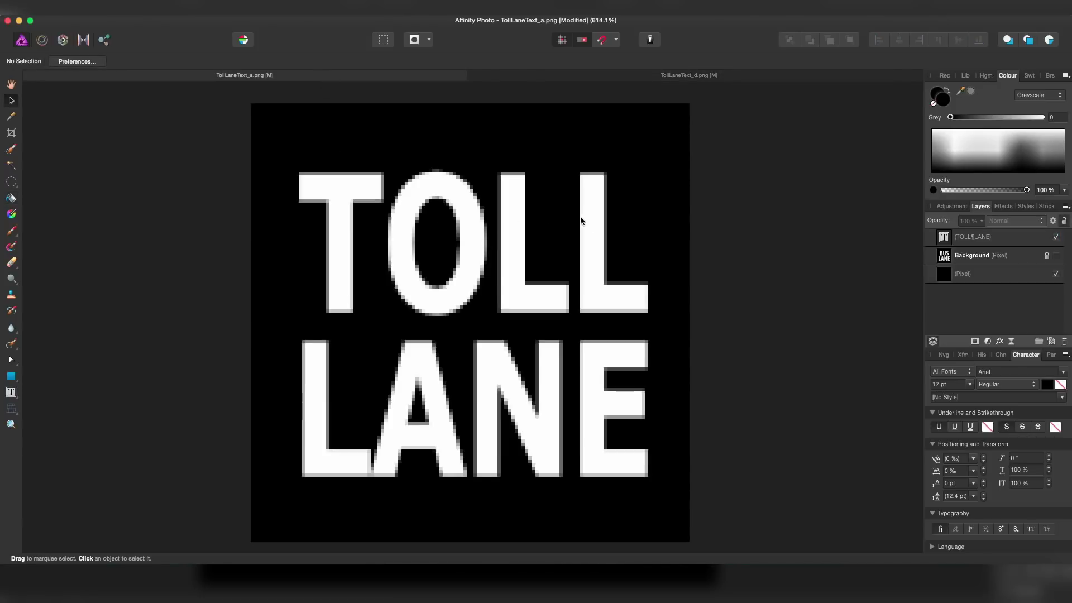
click(381, 211)
key(t)
drag(321, 227, 625, 227)
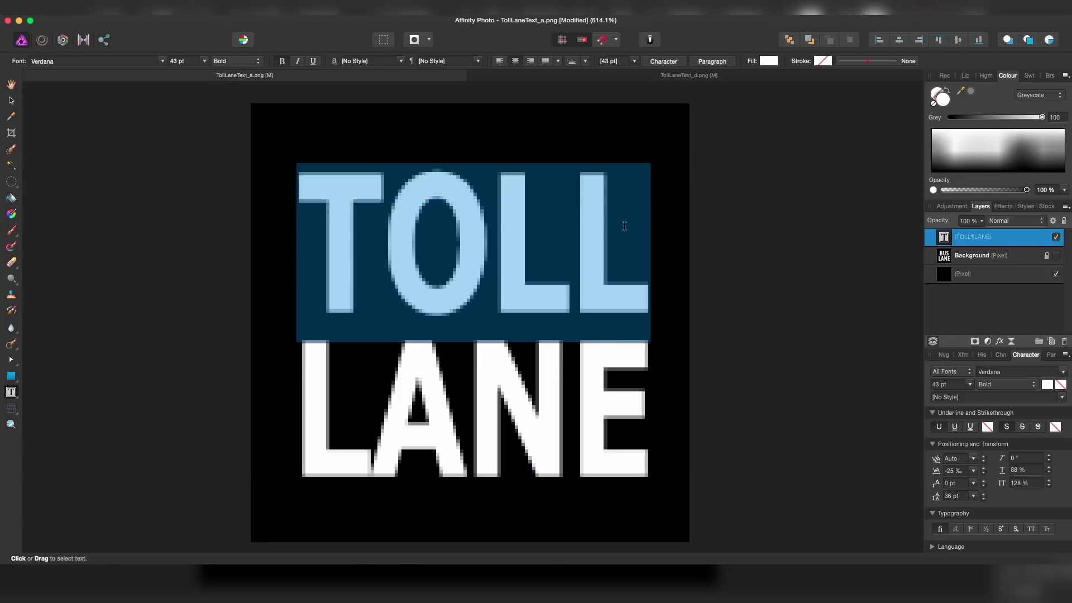
text(TRAM)
key(Escape)
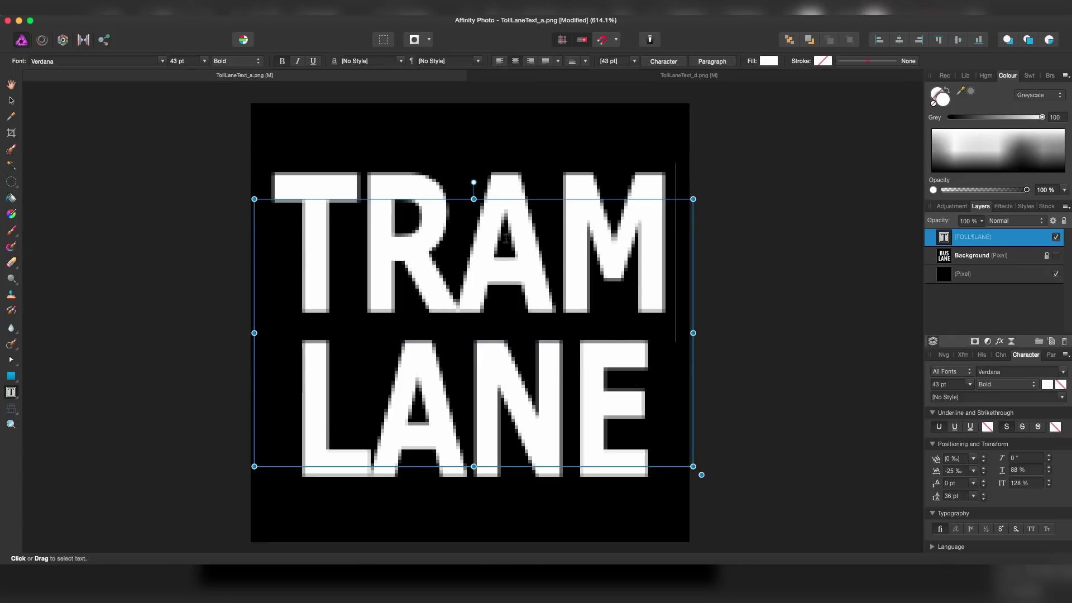
click(90, 167)
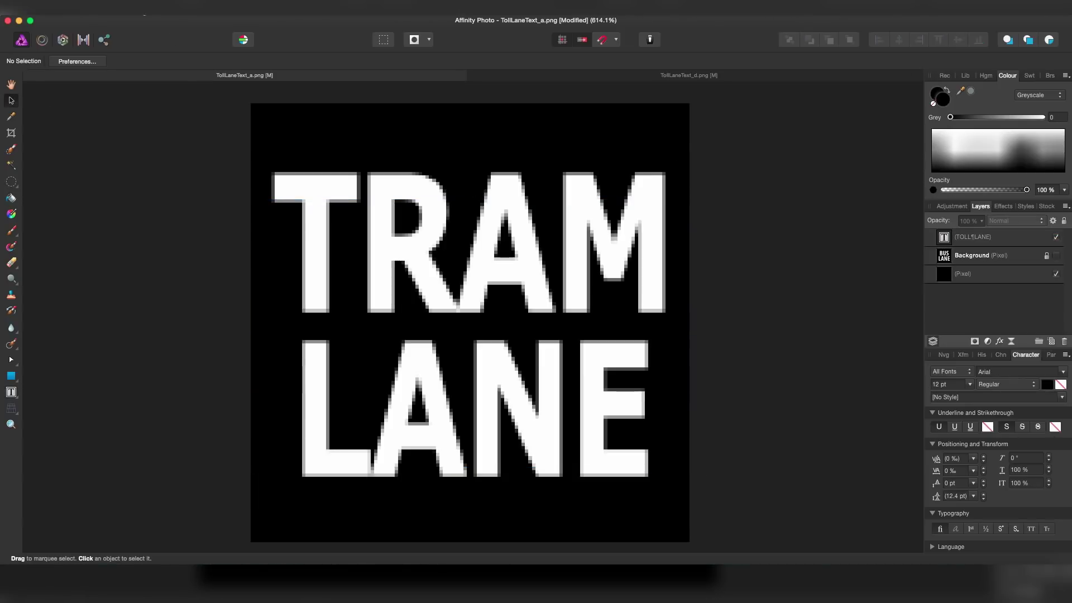
Save the edited image as TramLaneText_d.png
click(106, 0)
click(111, 175)
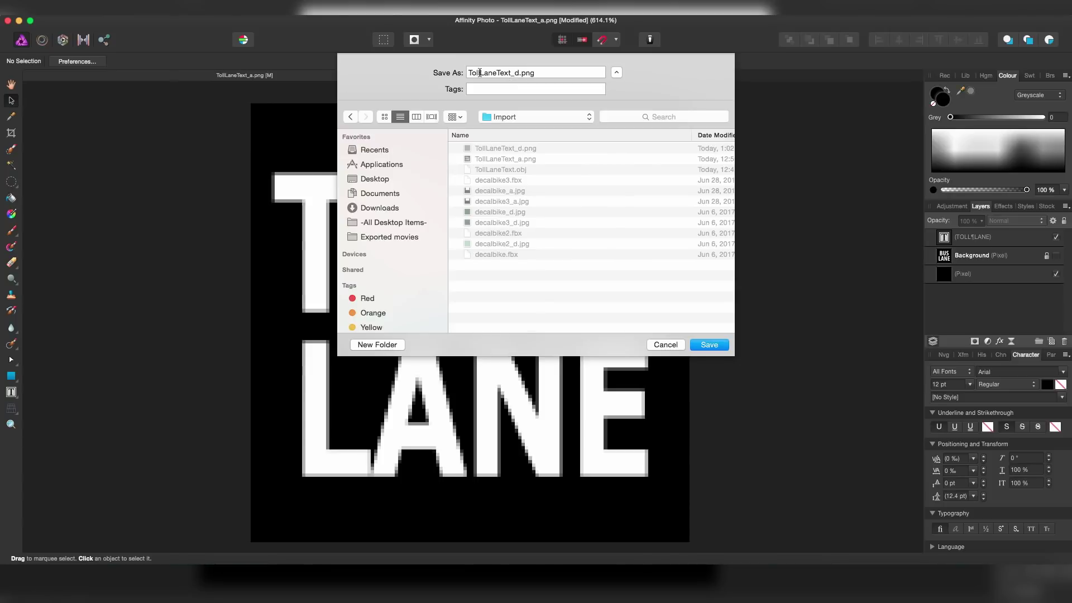
drag(479, 73, 464, 71)
text(Tram)
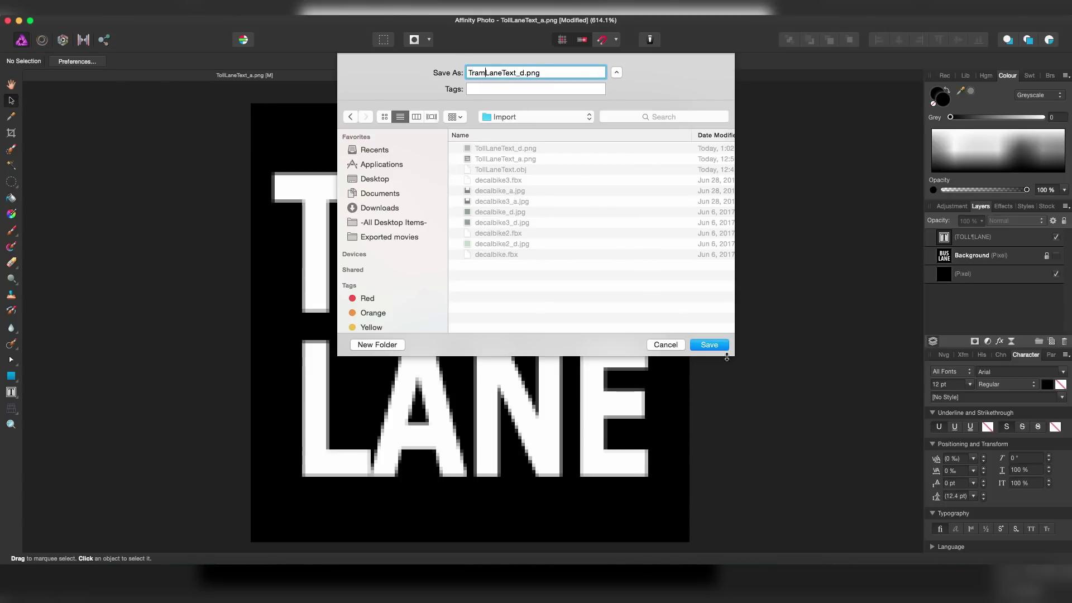
click(709, 345)
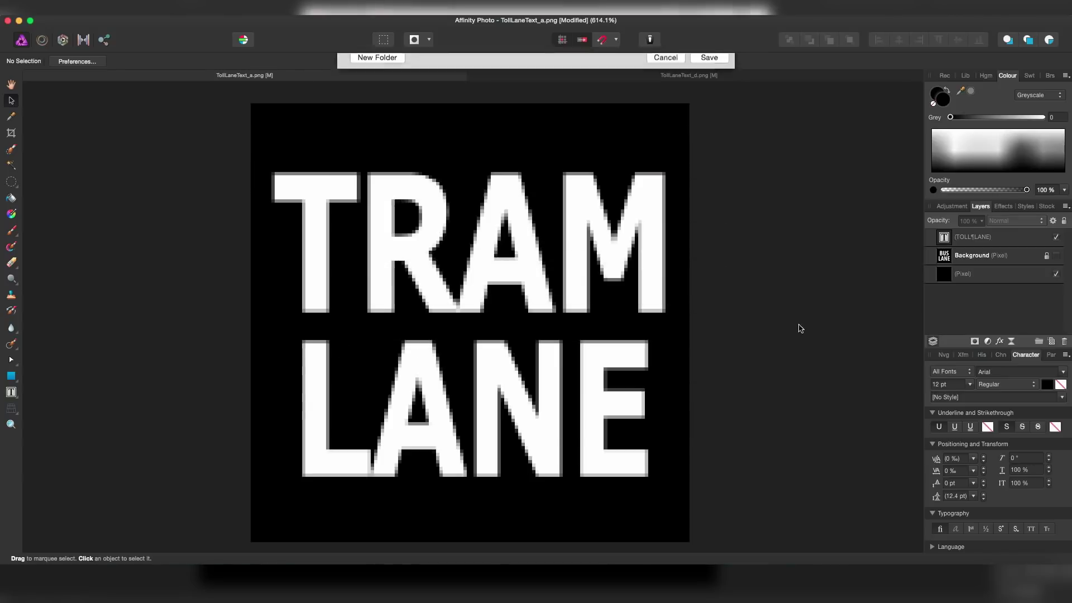
Duplicate TollLaneText_d.png and TollLaneText.obj in the Import folder to make Tram copies
key(super+Tab)
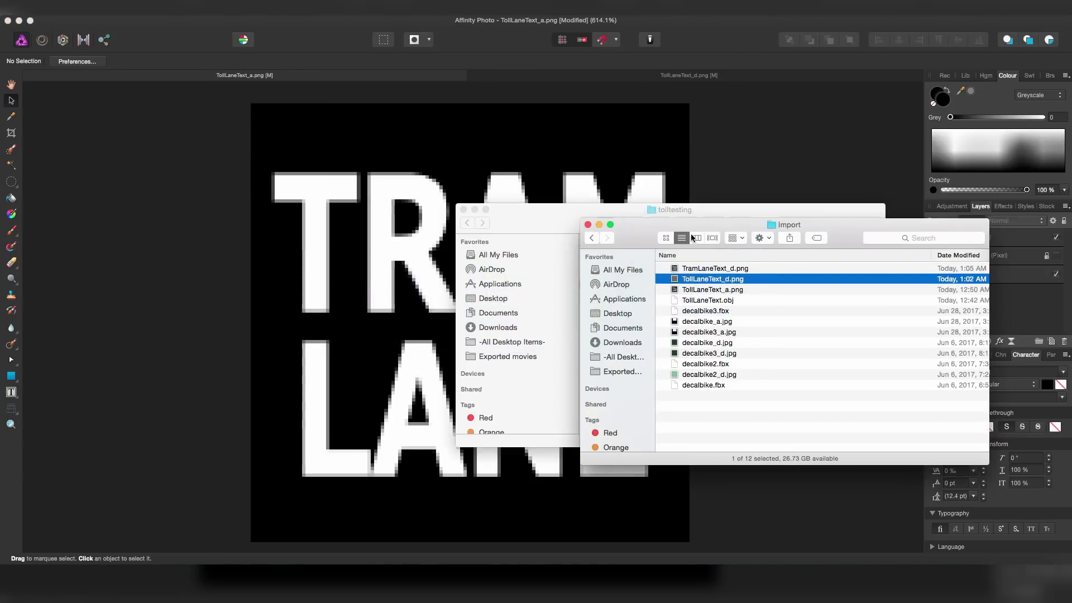
drag(652, 233, 421, 230)
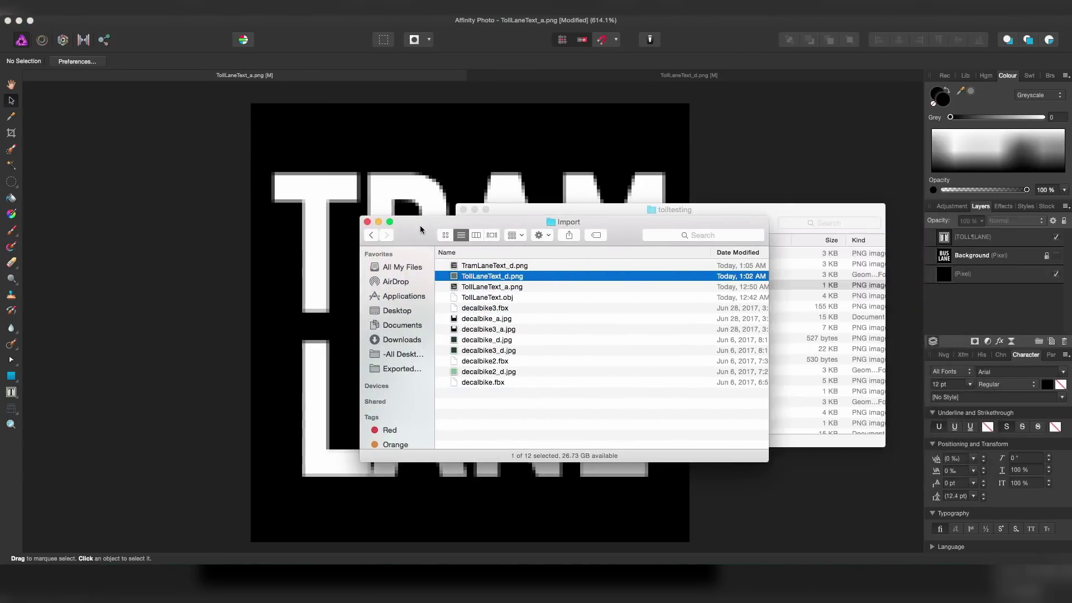
click(474, 299)
shift+click(479, 288)
super+click(478, 288)
super+click(480, 278)
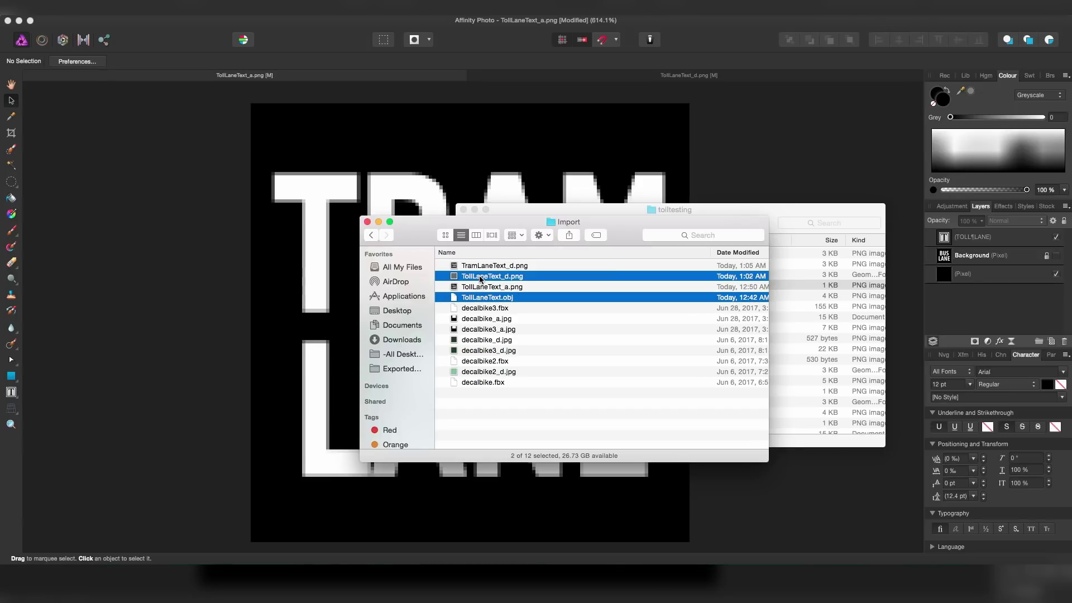
key(super+d)
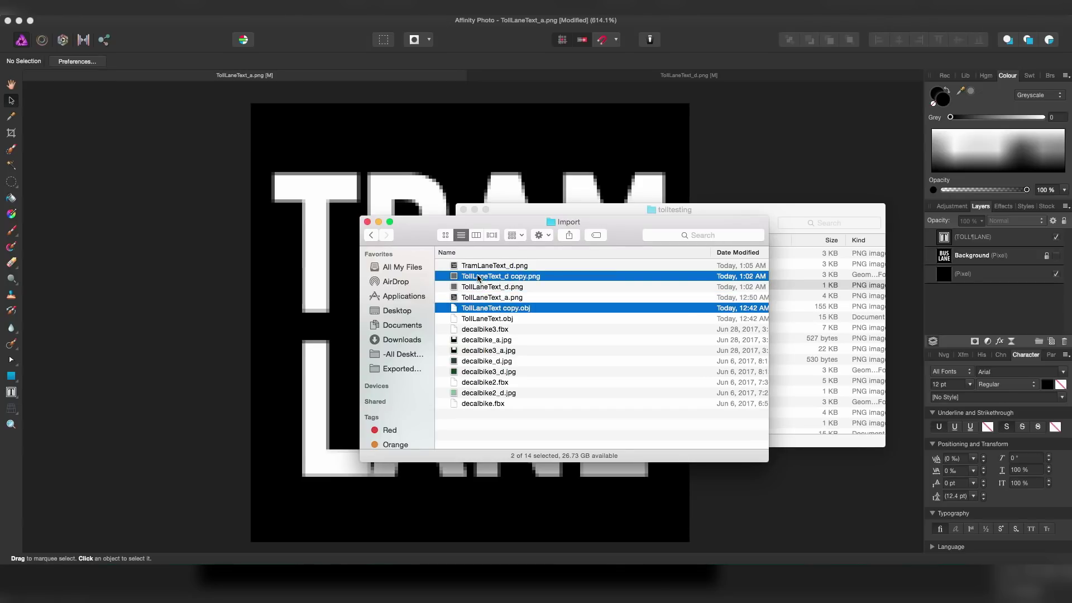
click(487, 279)
click(478, 277)
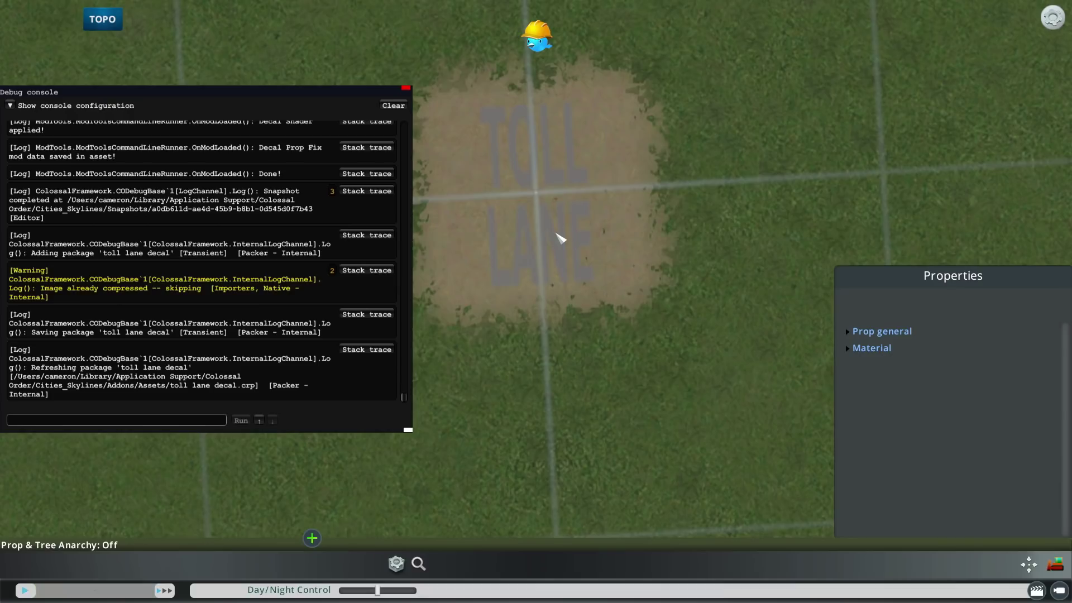
key(Escape)
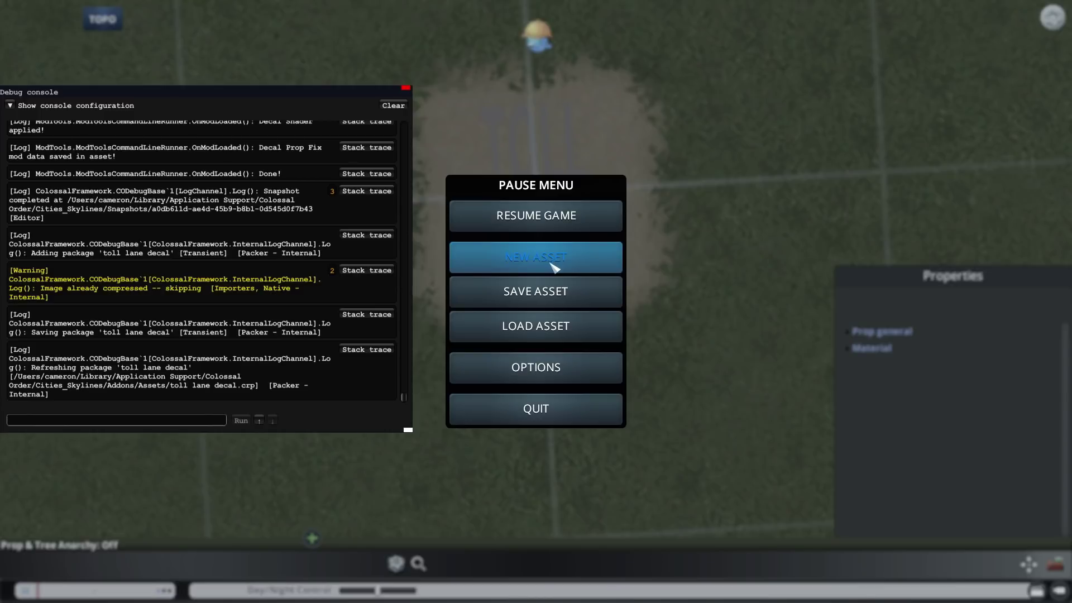
Create a new Prop asset from TramLaneText.obj, imported at scale 100
click(555, 268)
click(734, 241)
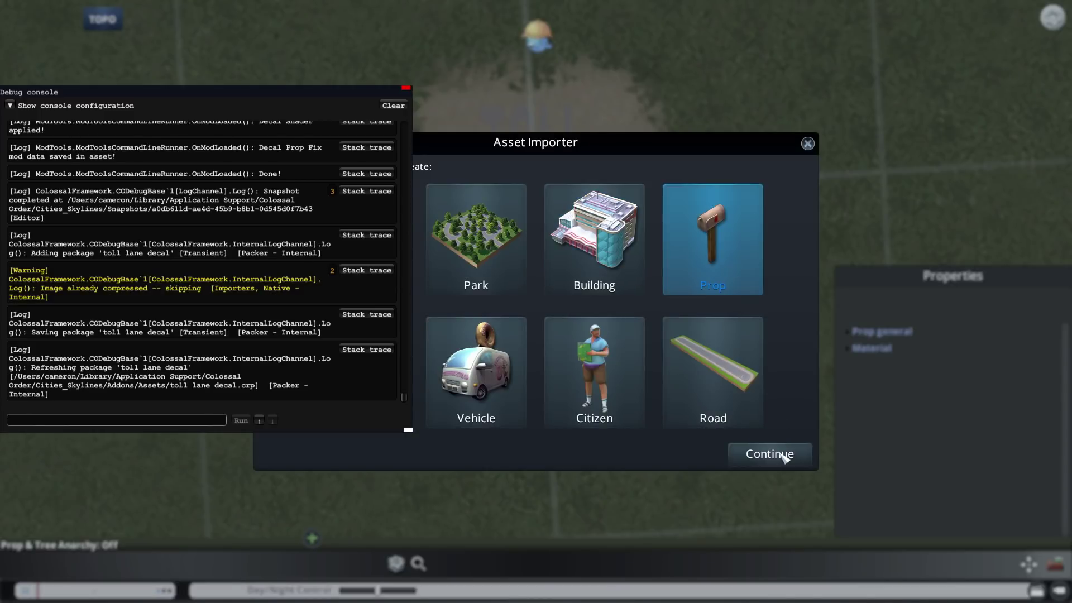
click(771, 454)
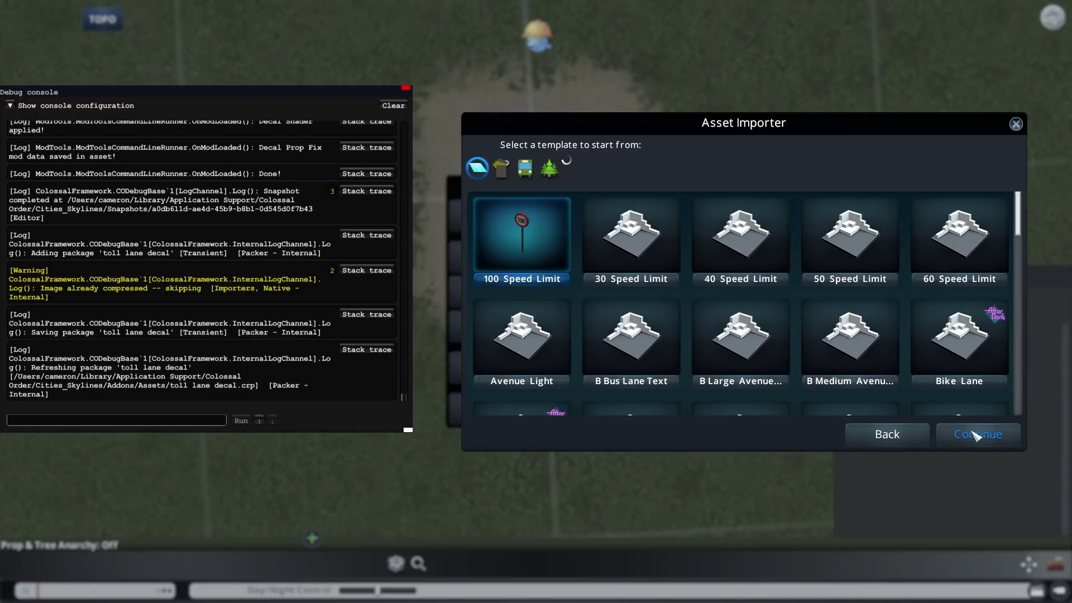
click(976, 435)
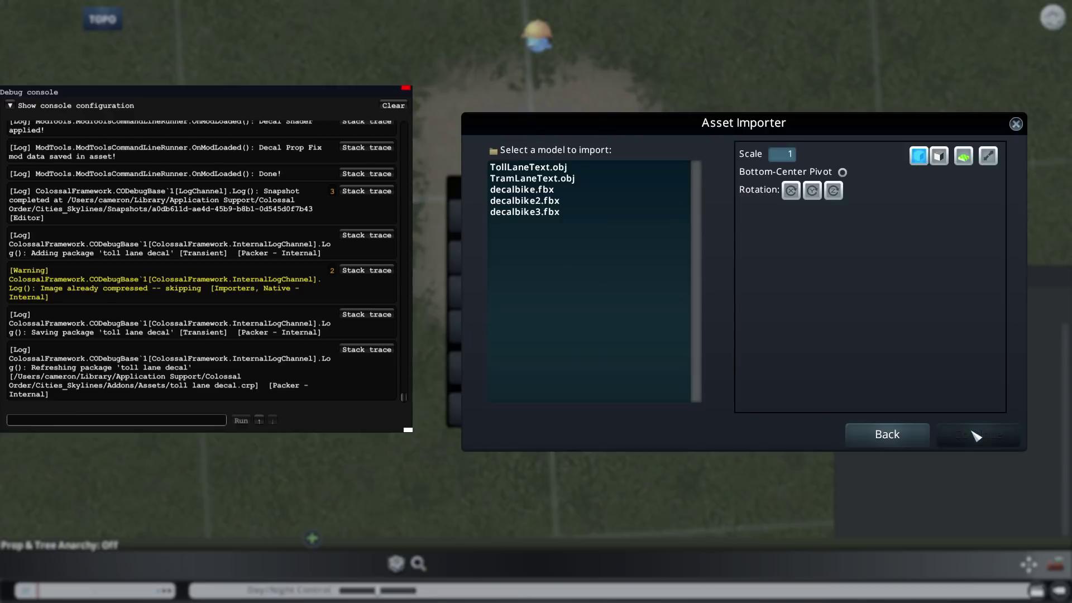
click(553, 179)
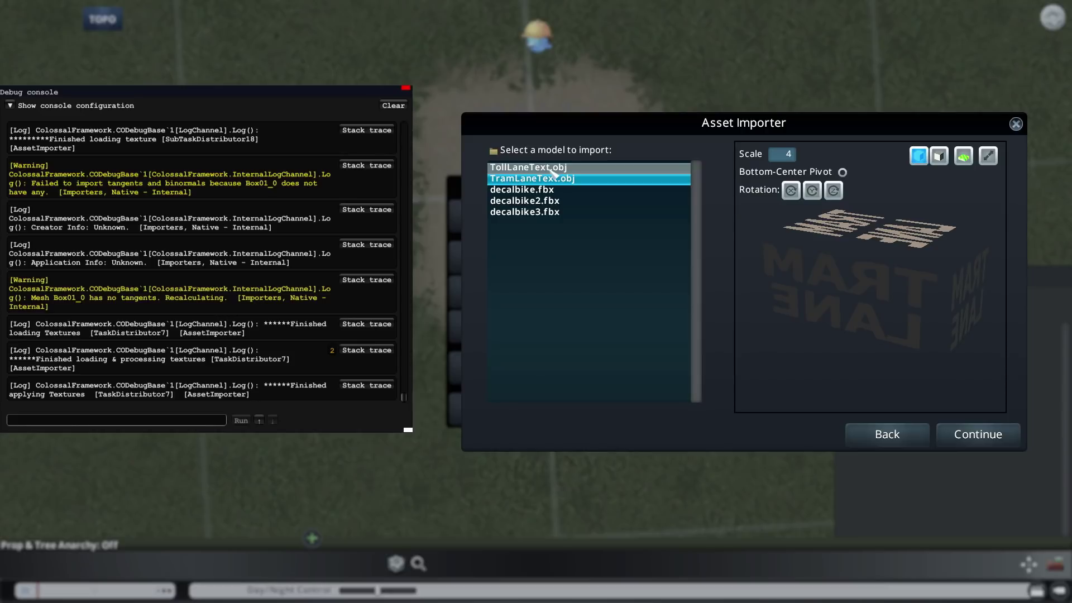
click(788, 157)
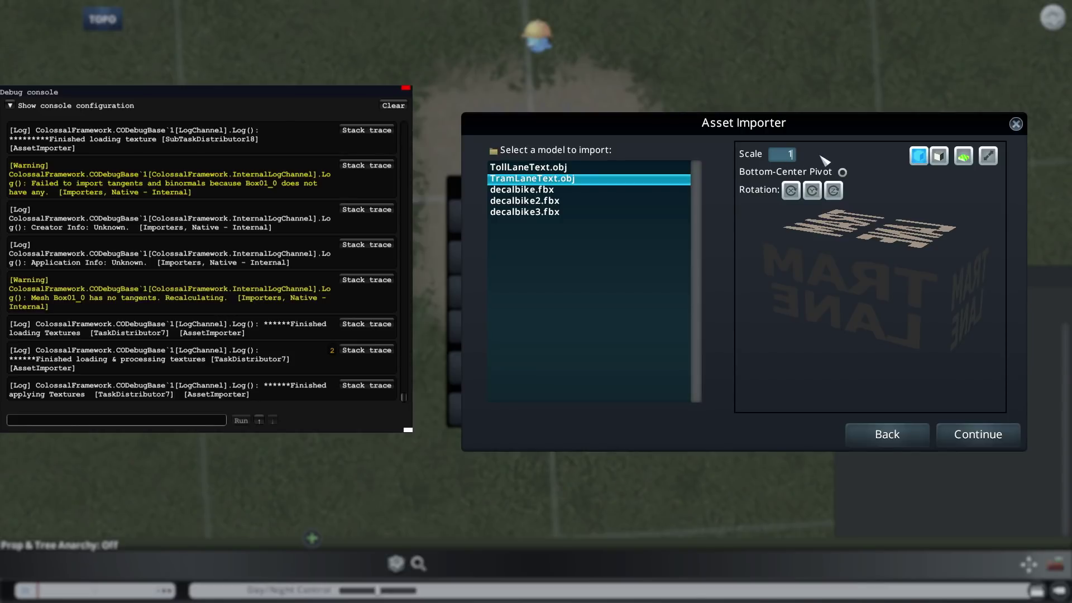
text(100)
click(984, 436)
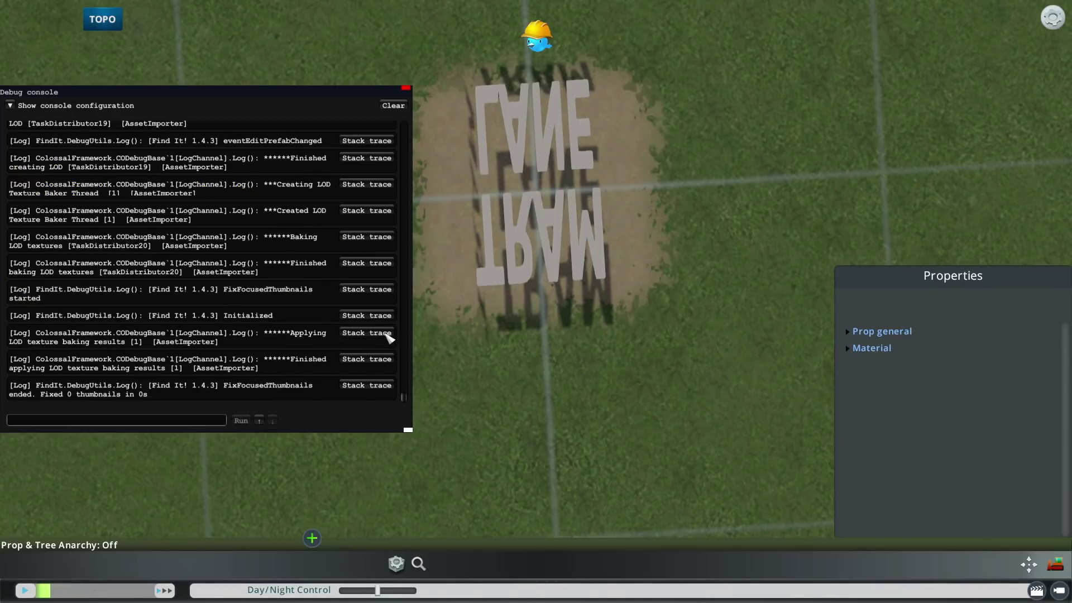
Paste the decal script into the ModTools console, change its size to 3, 3, 6, and run it
click(128, 423)
key(ctrl+v)
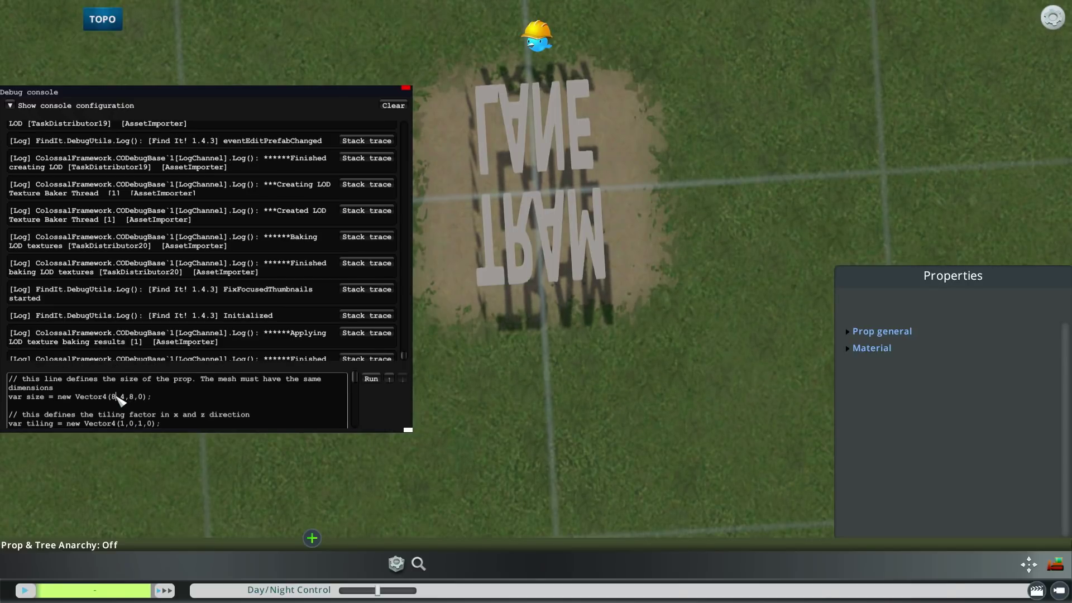
click(117, 397)
key(BackSpace)
text(3)
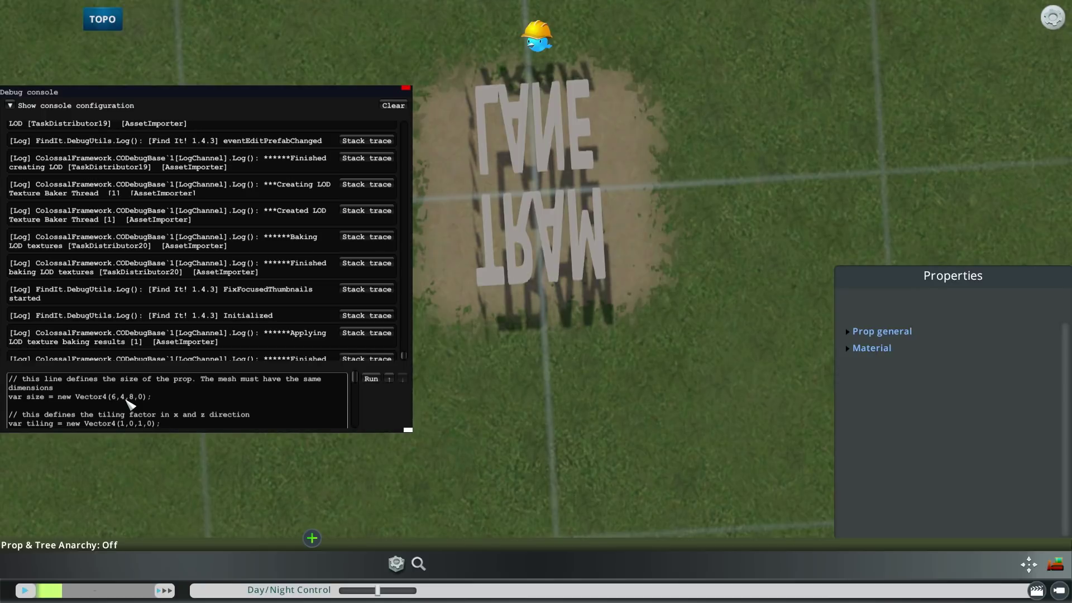
click(125, 396)
key(BackSpace)
text(3)
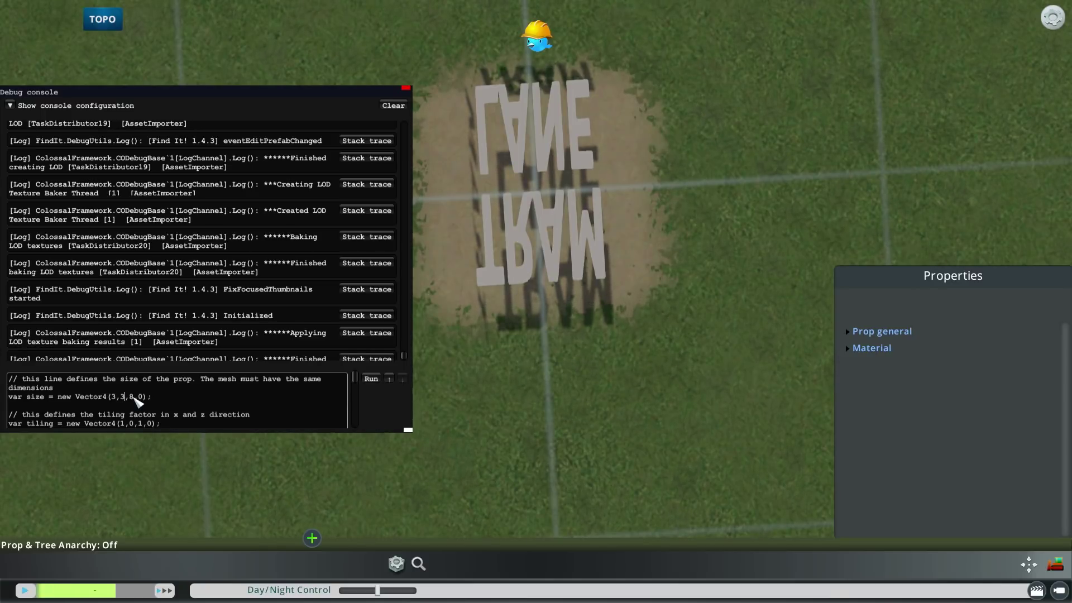
click(134, 396)
key(BackSpace)
text(6)
click(372, 379)
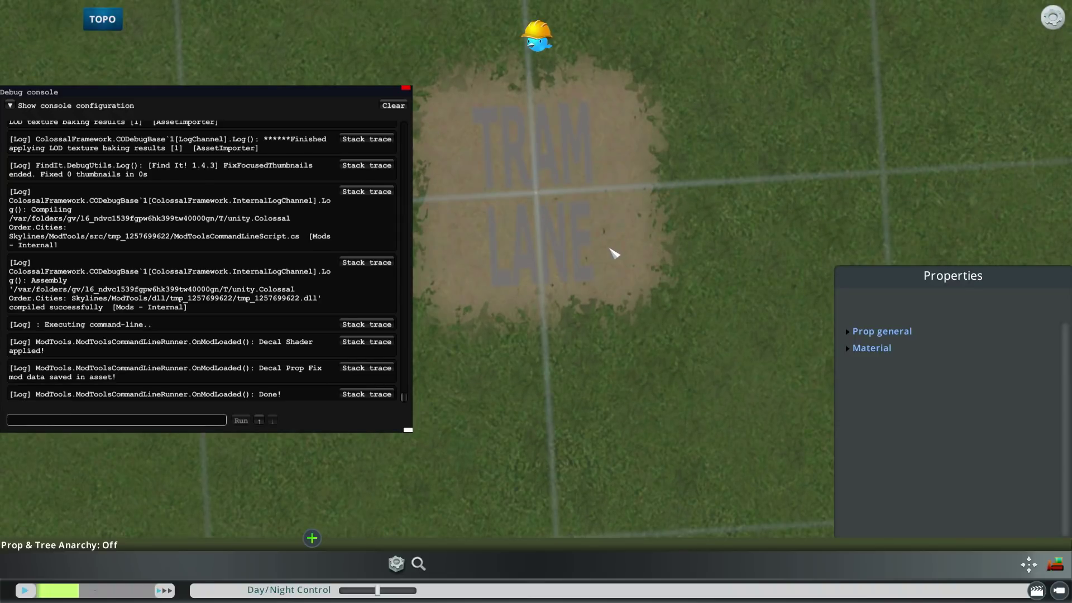
Save the asset with both name and file name 'tram lane decal', then reopen the pause menu
key(Escape)
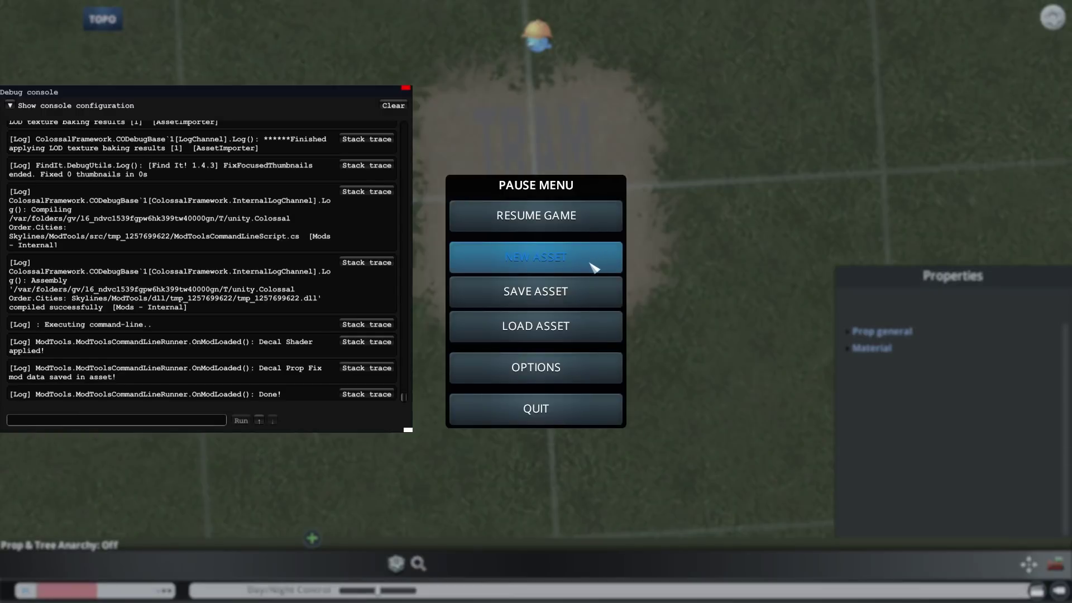
click(581, 307)
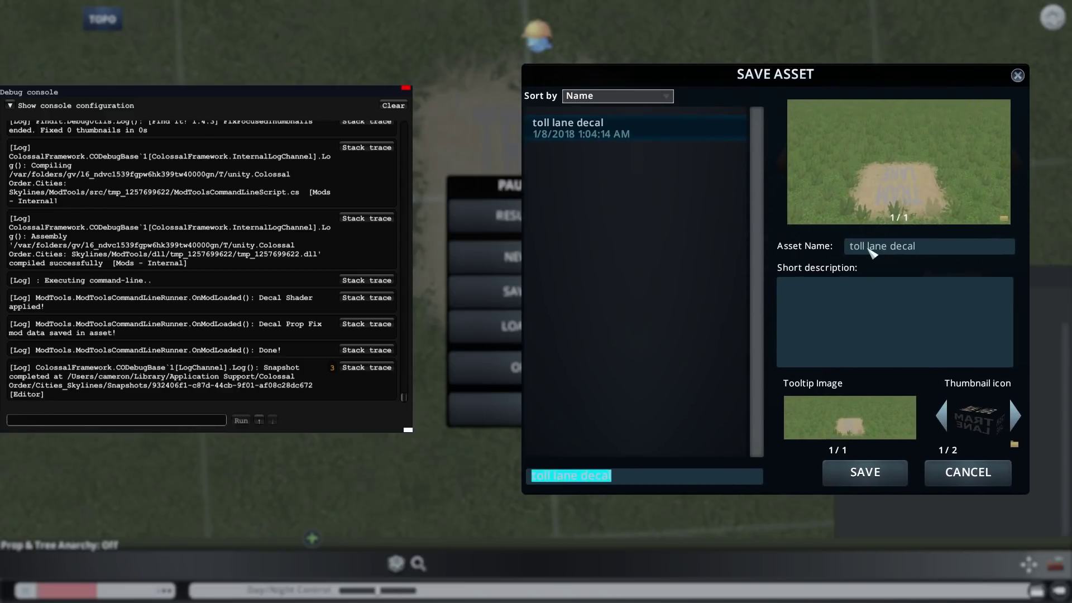
click(869, 249)
key(BackSpace)
key(BackSpace)
key(BackSpace)
key(BackSpace)
text(tram)
click(552, 476)
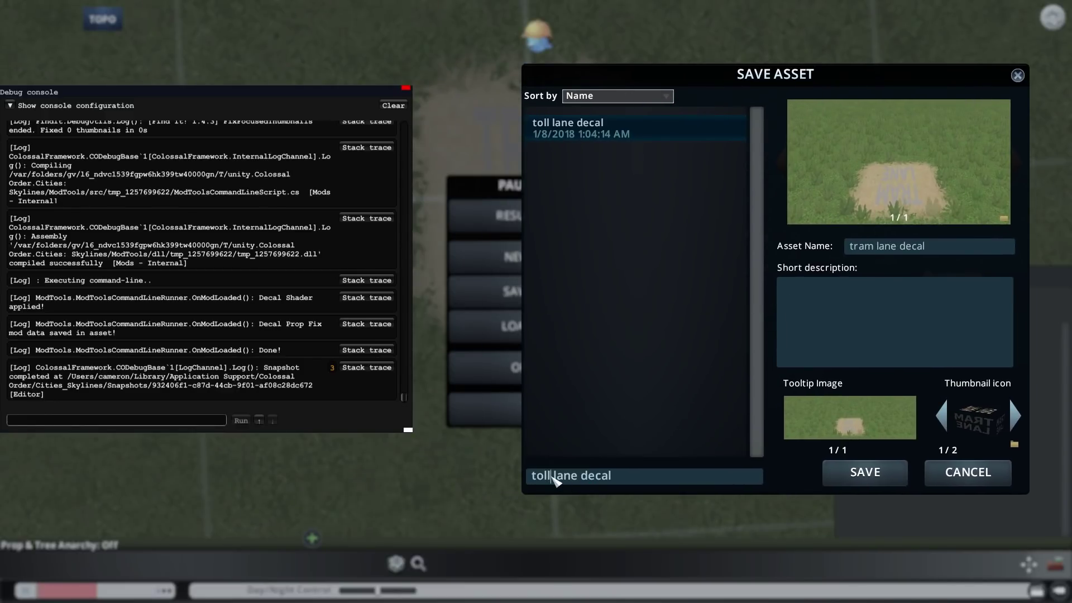
key(BackSpace)
key(BackSpace)
key(BackSpace)
key(BackSpace)
text(tram)
click(866, 479)
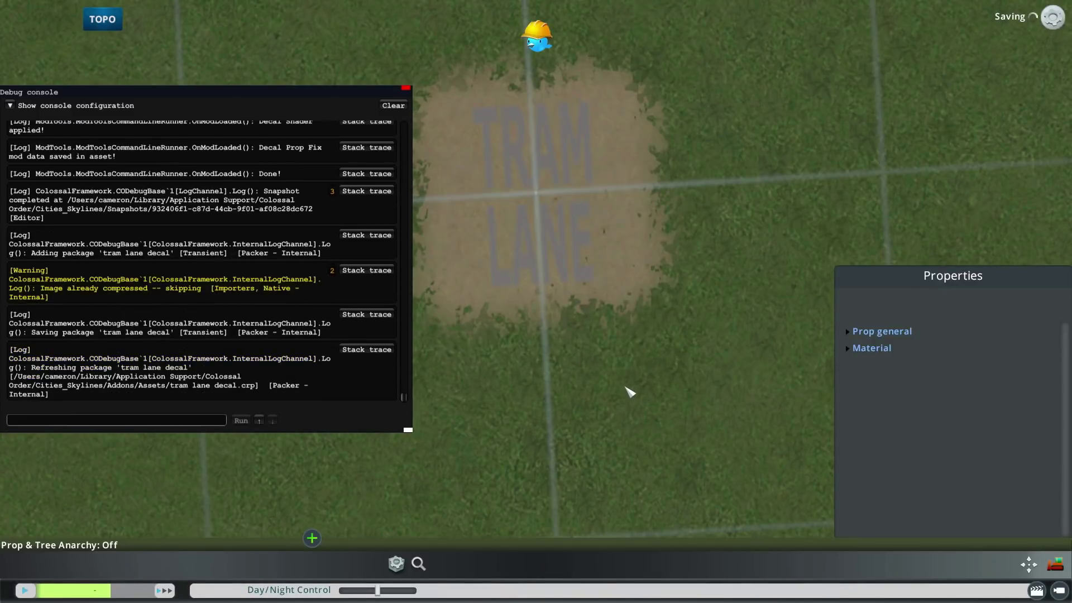
key(Escape)
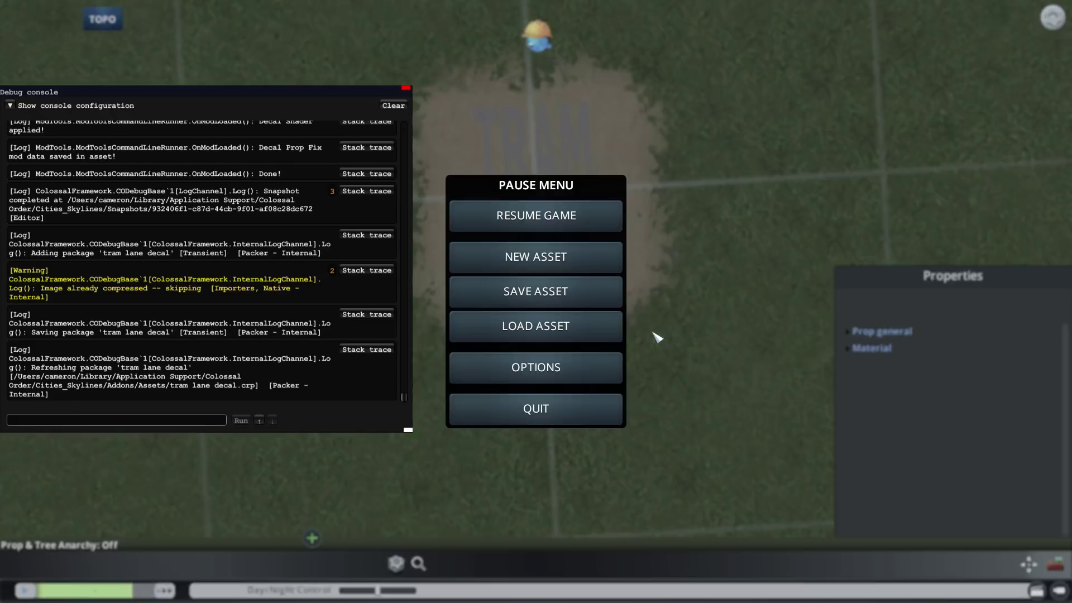
Quit the game and view the ModTools (Fixed for 1.1+) Workshop page down to Subscribe
click(564, 411)
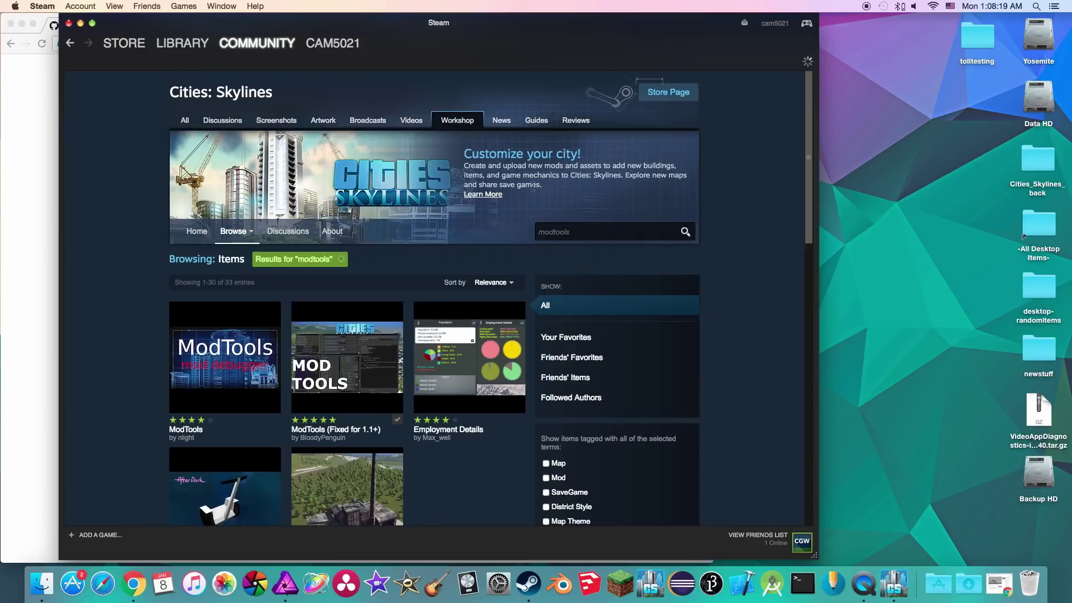
mouse_move(411, 346)
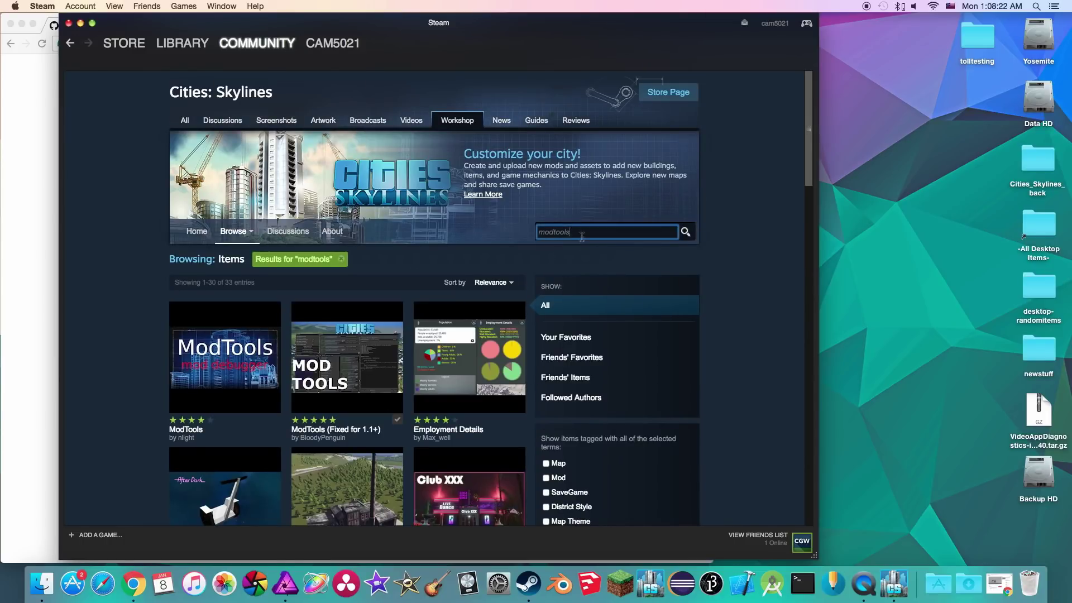
click(362, 347)
scroll(394, 346, down, 4)
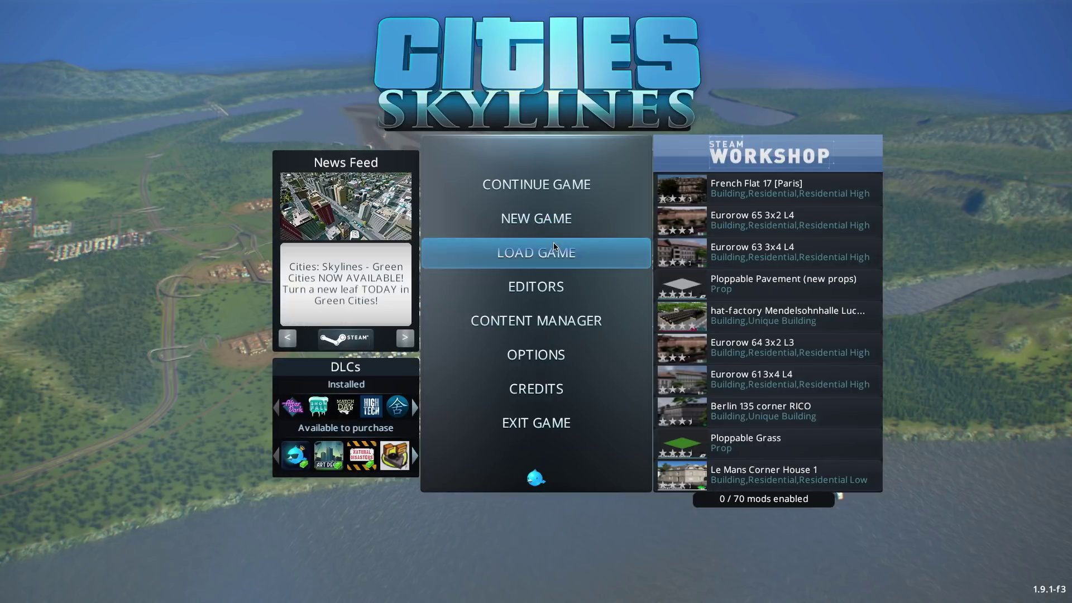
Mute the sound and enable all installed mods in the Content Manager
key(XF86AudioMute)
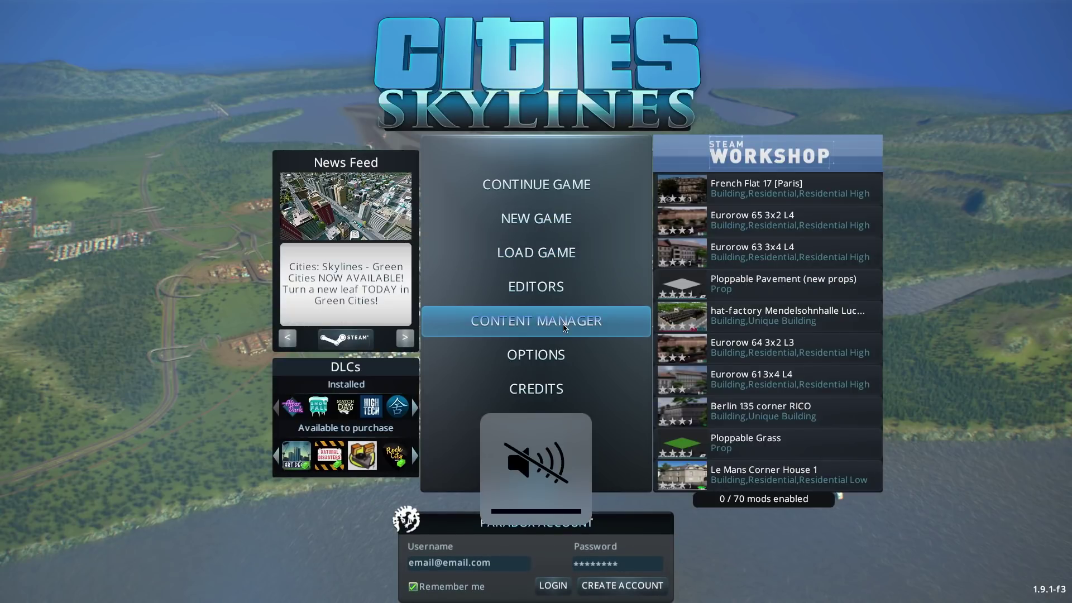
click(579, 323)
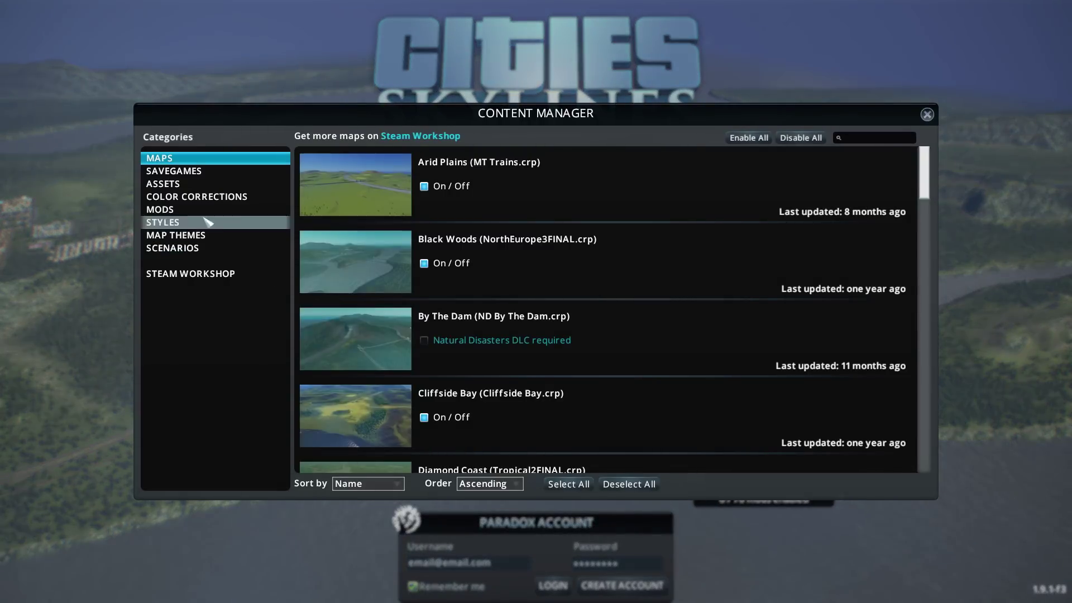
click(207, 185)
drag(927, 156, 929, 88)
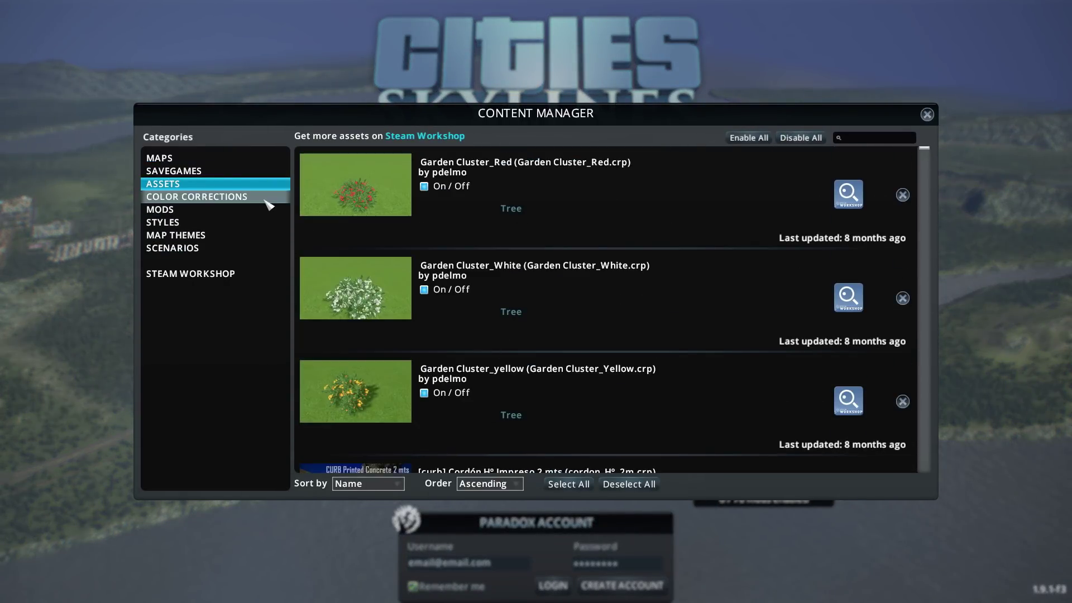
click(212, 209)
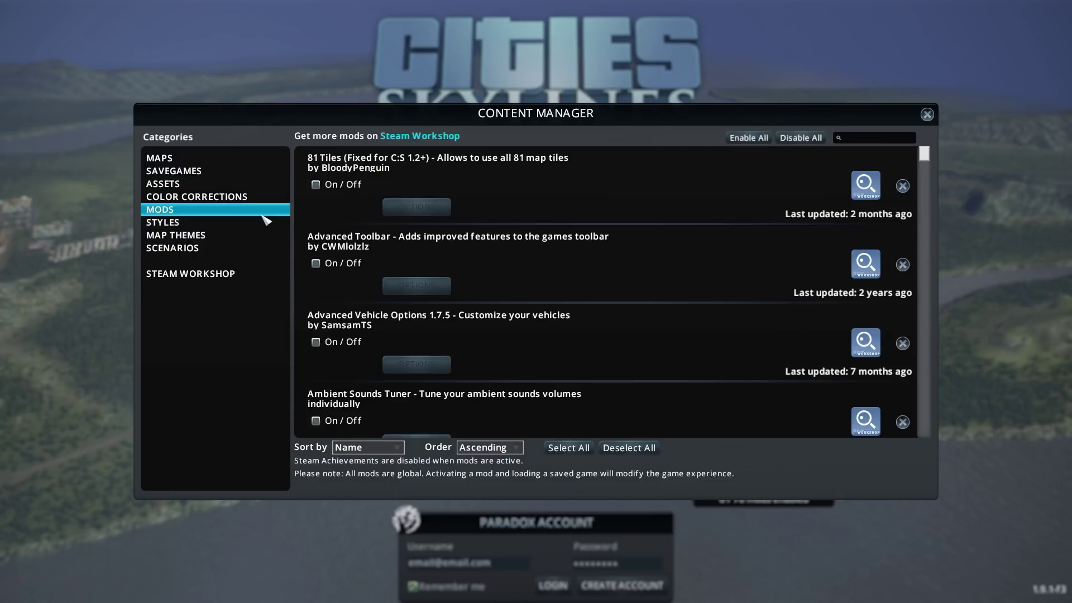
click(748, 139)
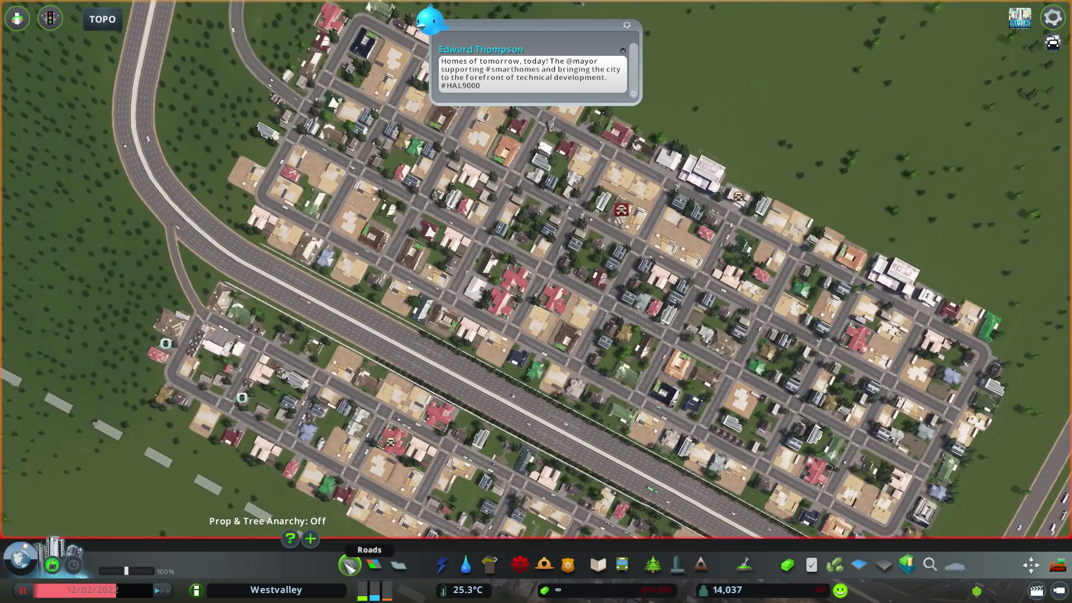
Build a straight highway segment across open grass
click(349, 565)
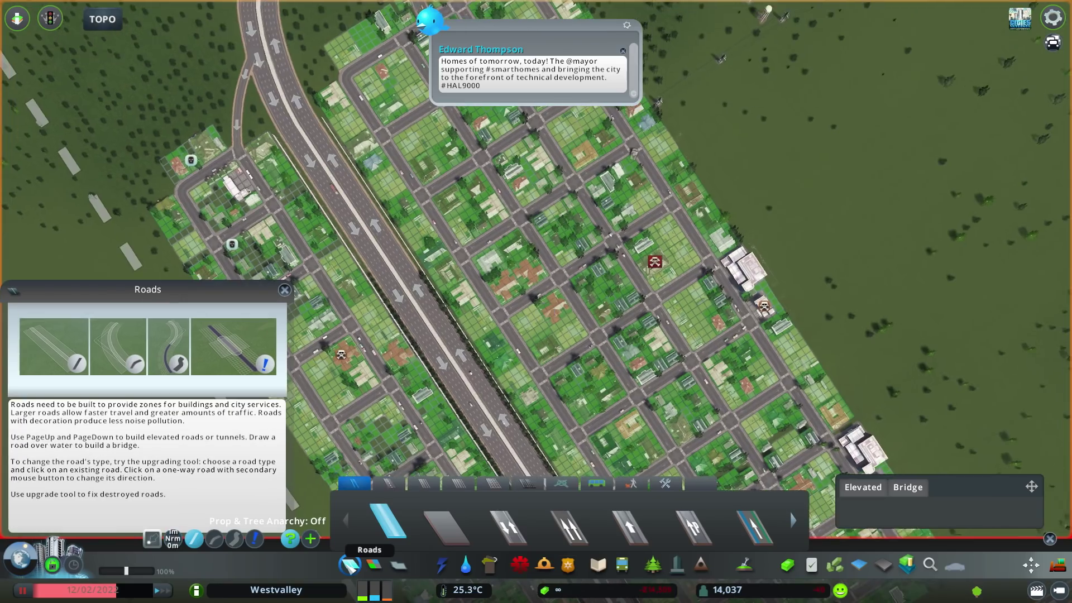
key(s)
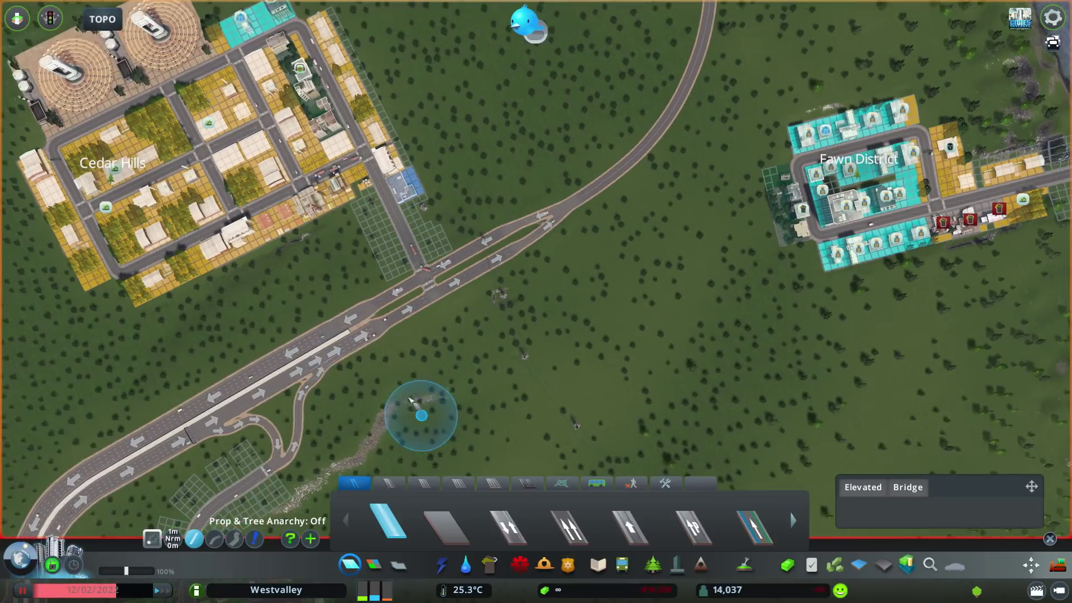
scroll(411, 400, up, 6)
click(527, 483)
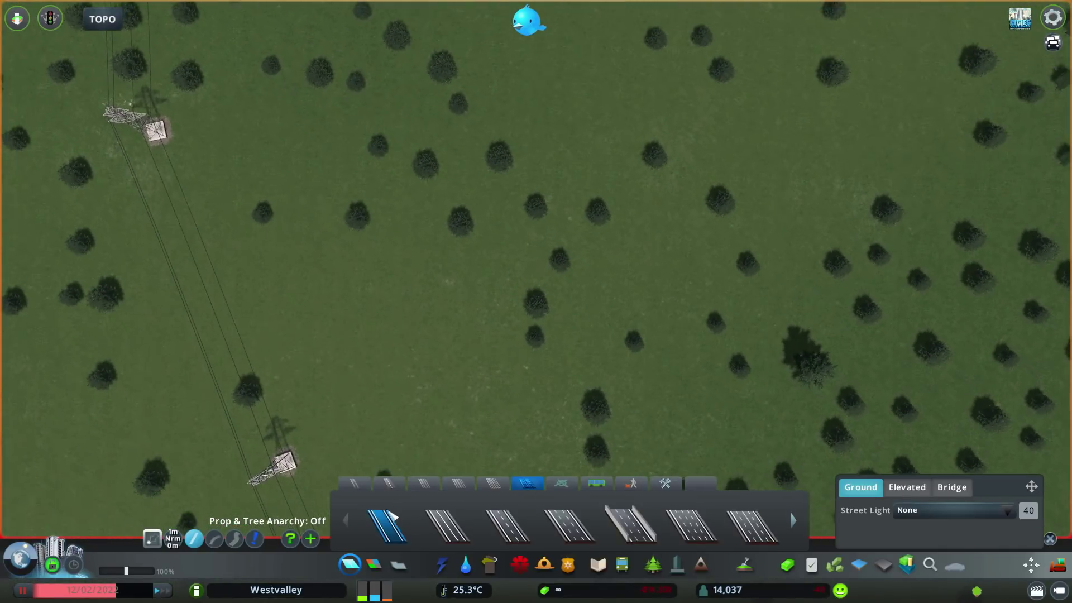
click(508, 524)
click(414, 347)
click(350, 94)
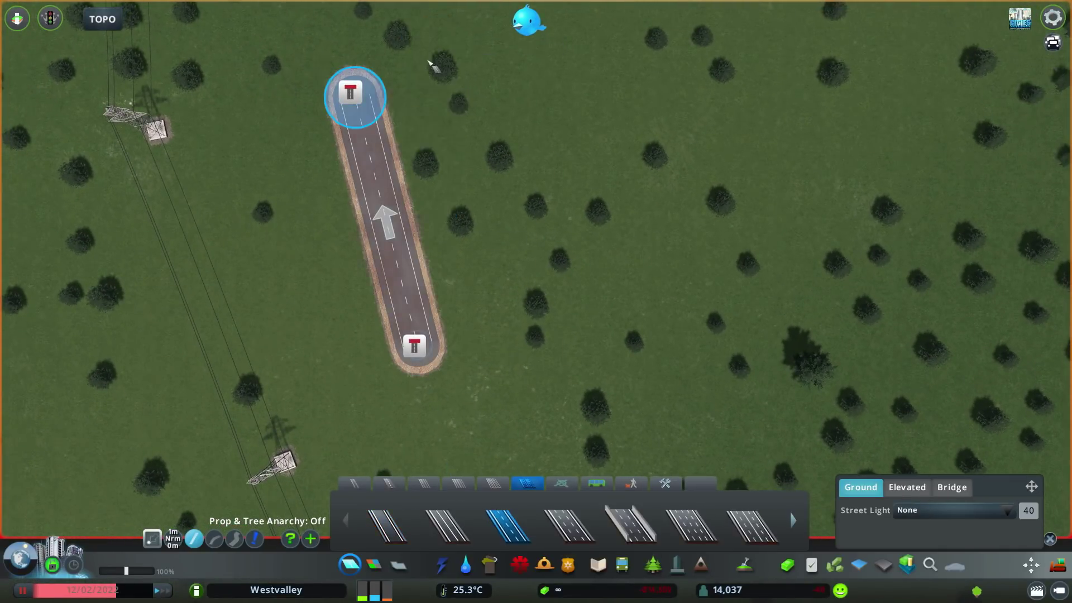
Find the Toll Lane decal via 'toll' and place it along the highway with Anarchy on
key(ctrl+f)
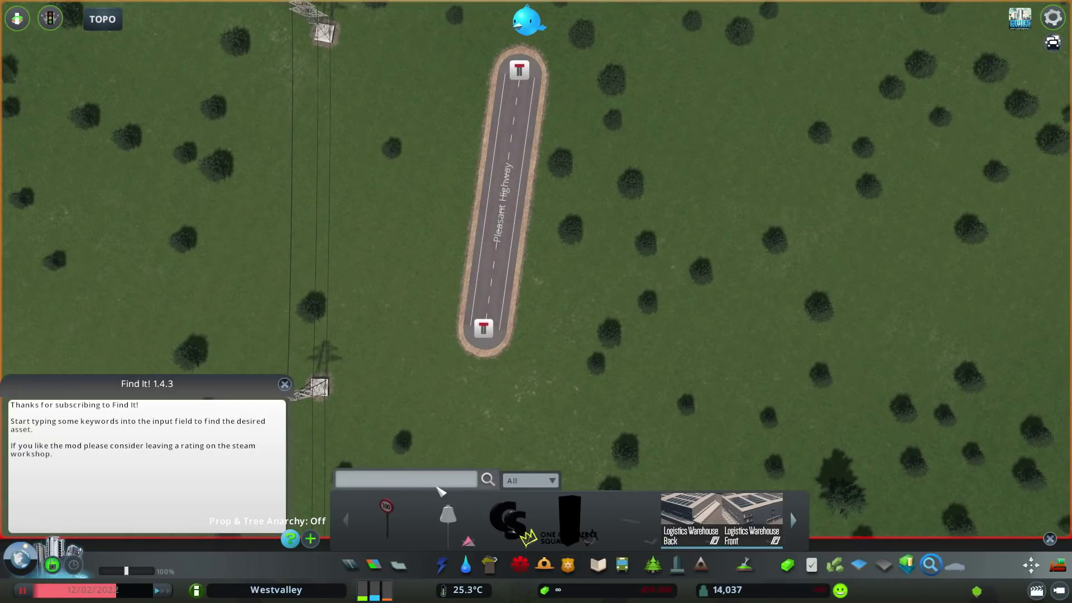
text(toll)
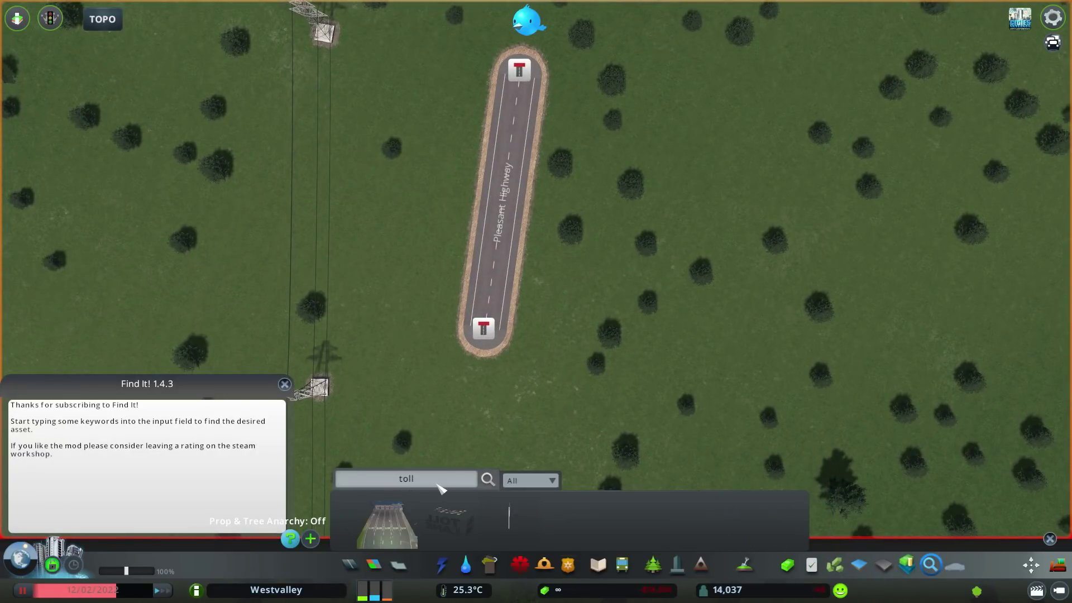
click(457, 525)
scroll(495, 321, up, 4)
key(ctrl+a)
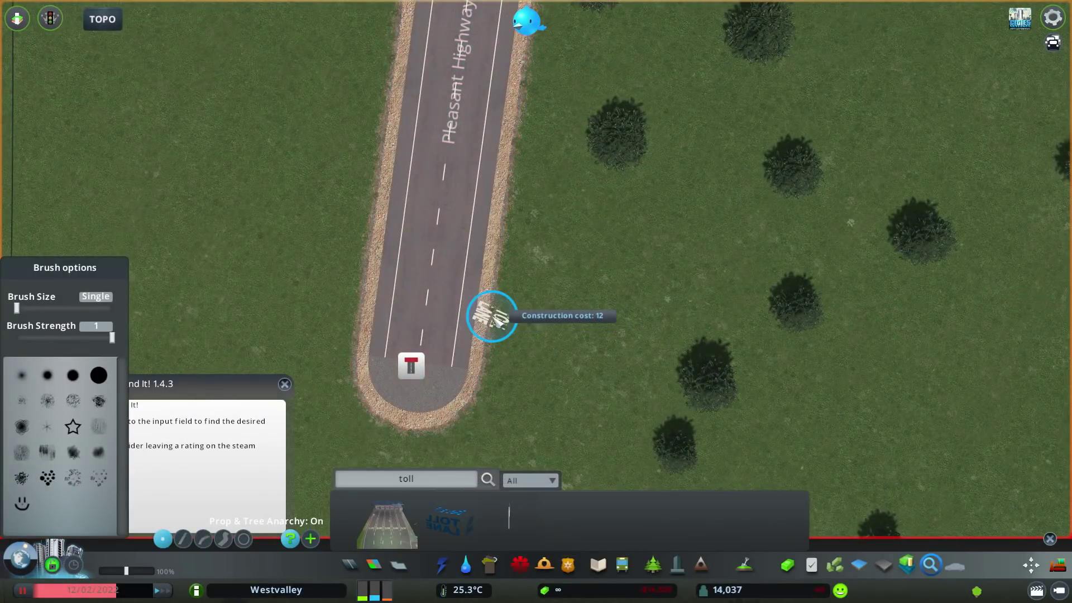
mouse_move(450, 316)
right_down()
mouse_move(475, 316)
mouse_move(462, 303)
right_up()
scroll(449, 313, up, 2)
key(w)
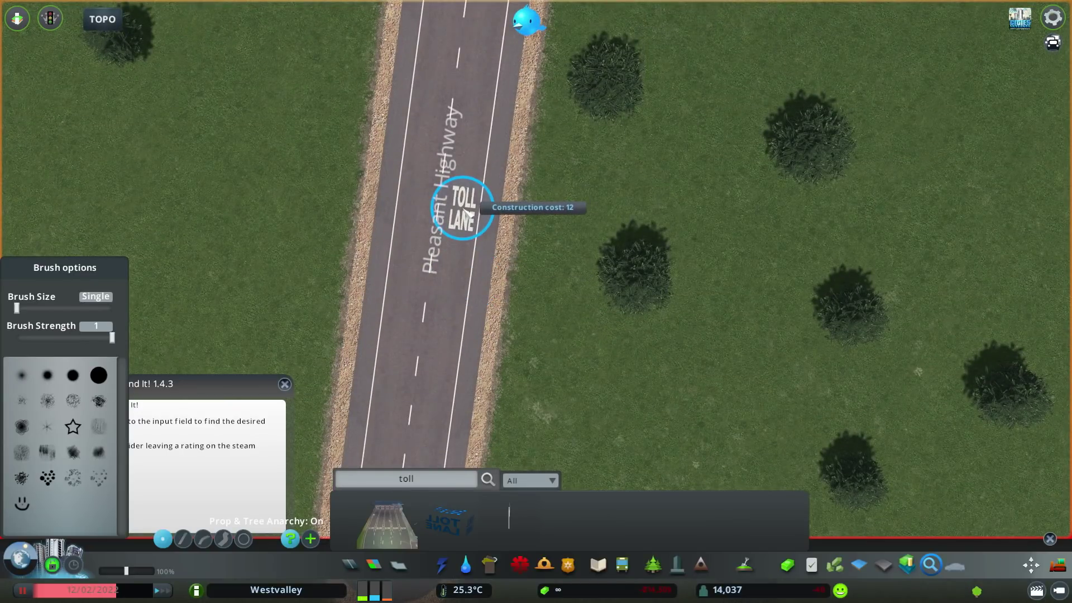
click(468, 213)
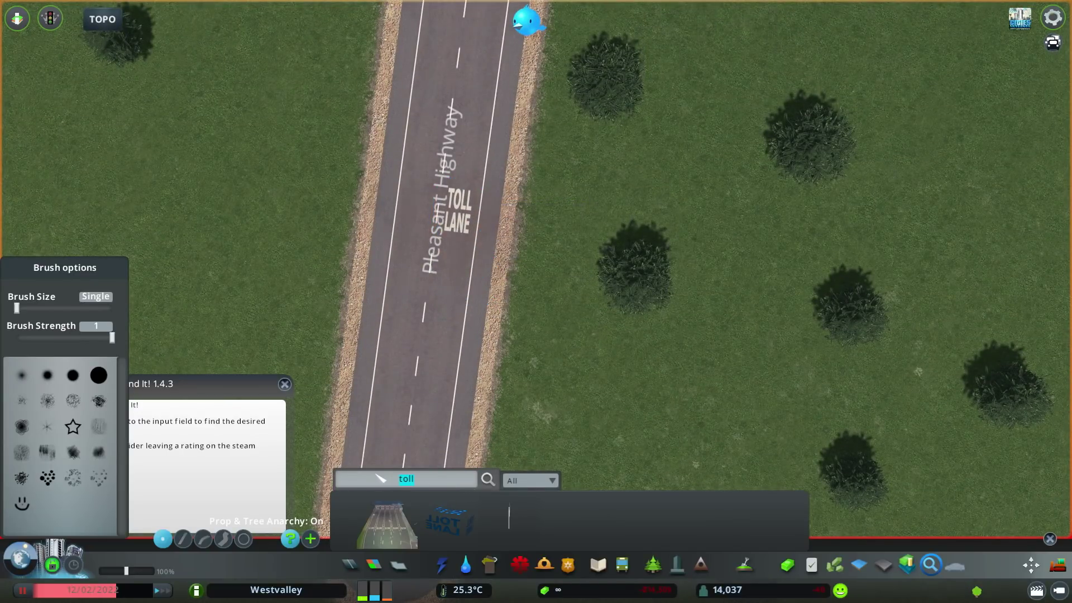
Build Magnolia Street, a medium road with tram tracks, beside the highway
text(tram)
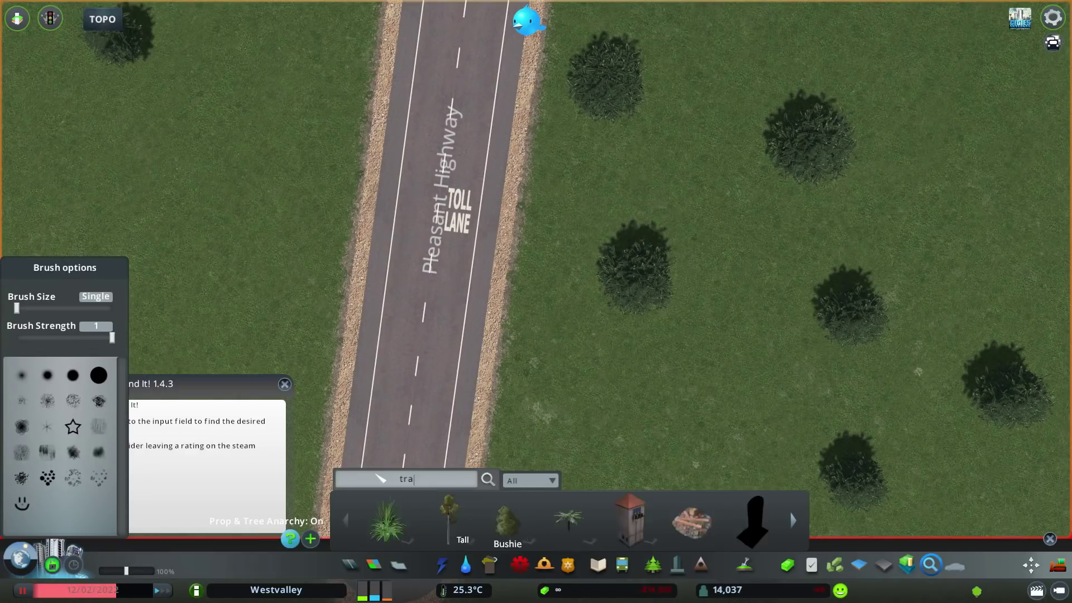
click(349, 565)
key(s)
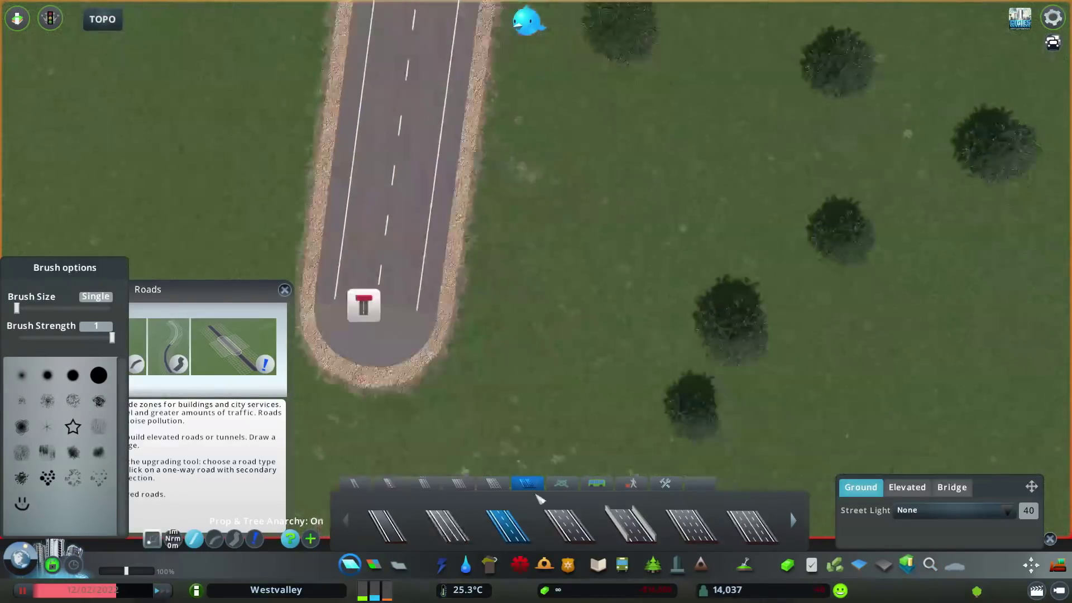
click(458, 484)
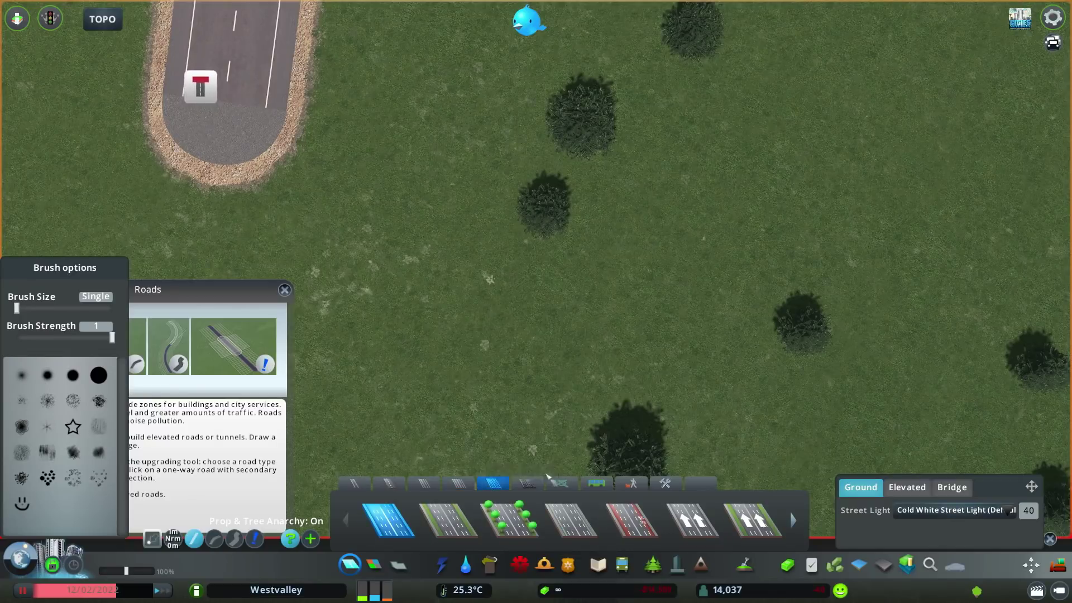
click(446, 514)
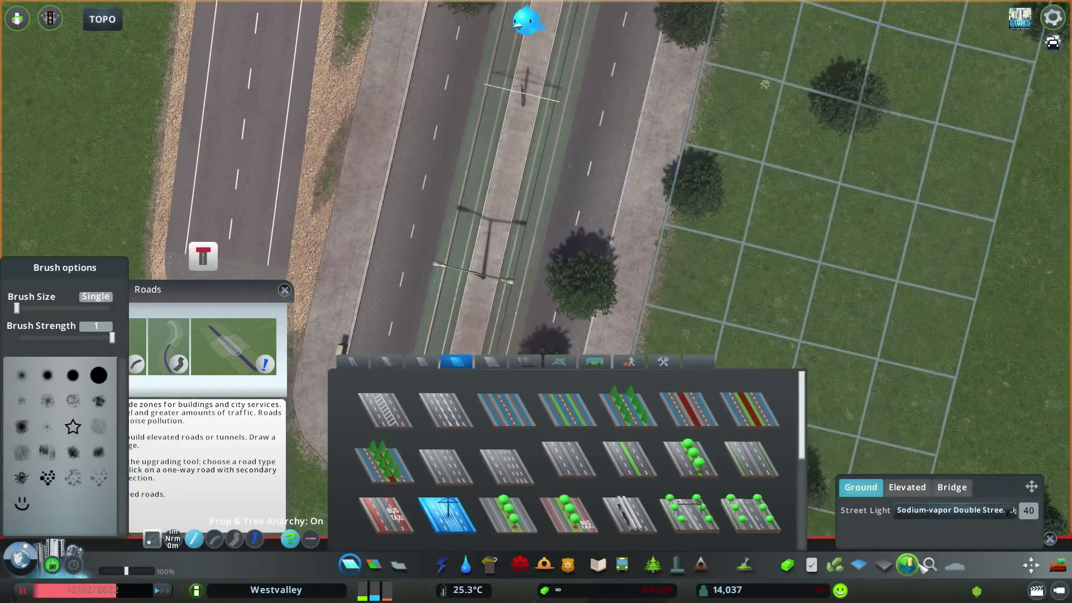
Search 'tram lan' in Find It! and place the Tram Lane decal on Magnolia Street
click(929, 565)
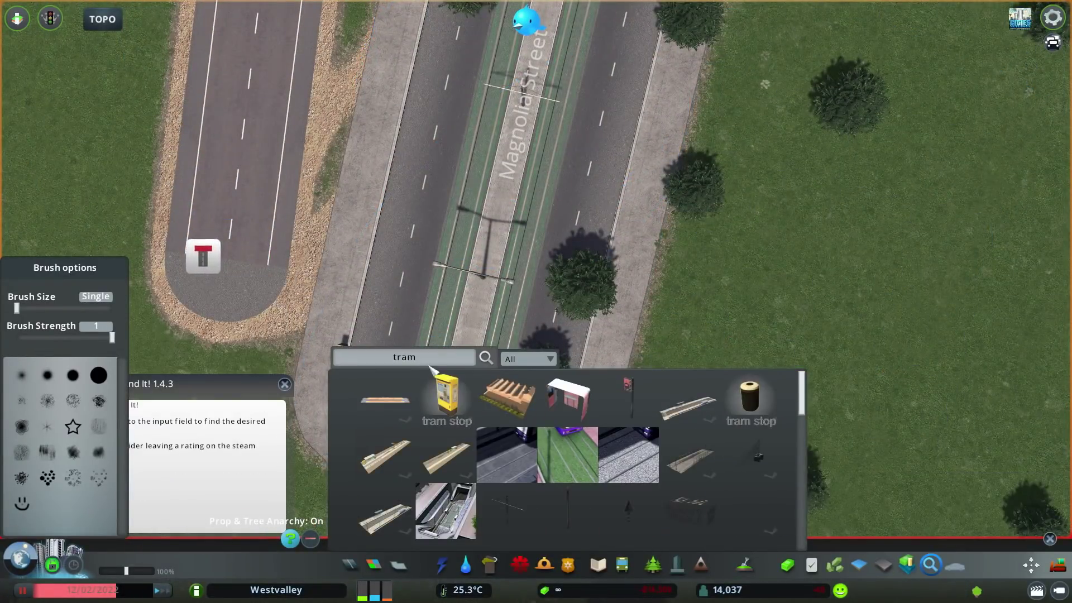
text(lan)
click(373, 401)
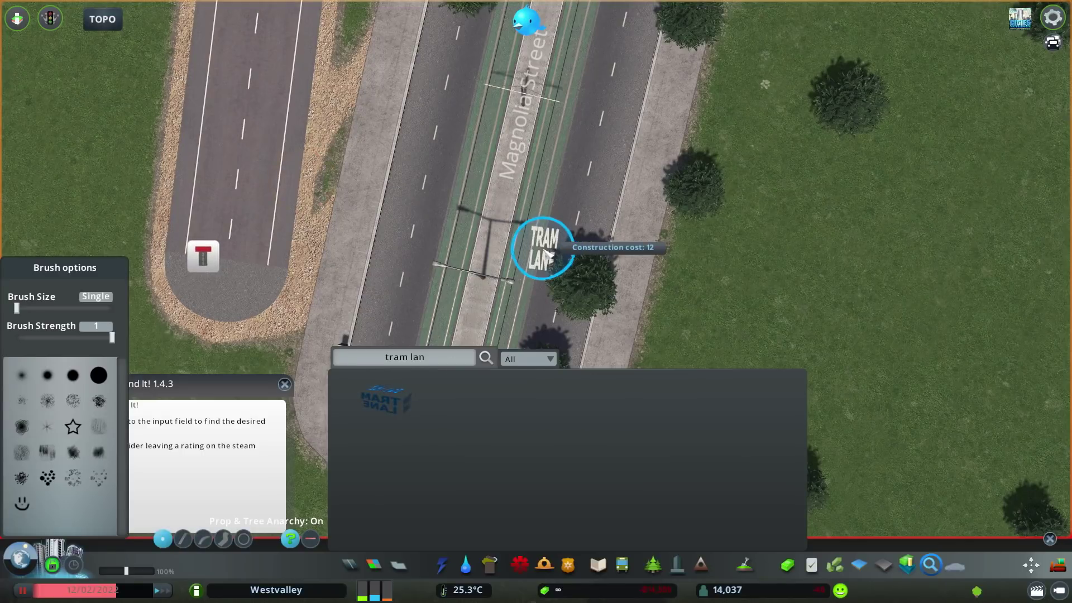
scroll(534, 239, down, 2)
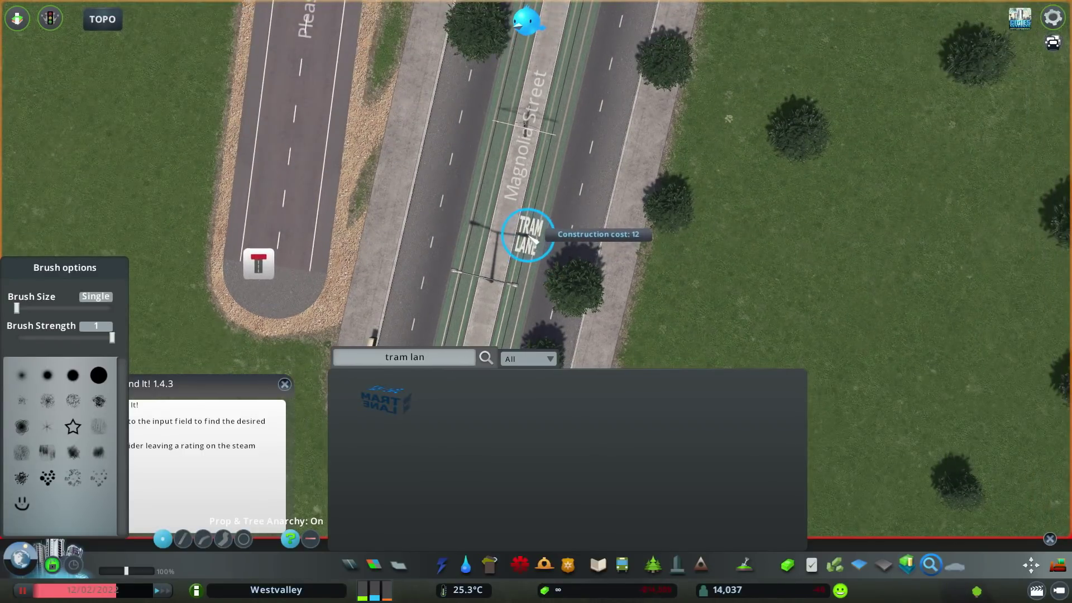
click(532, 237)
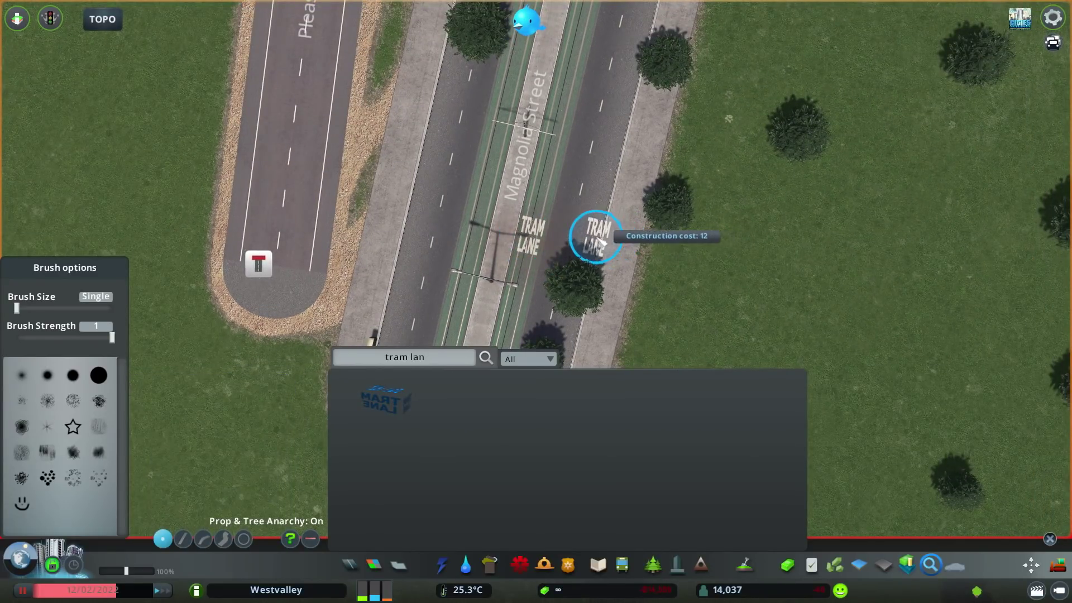